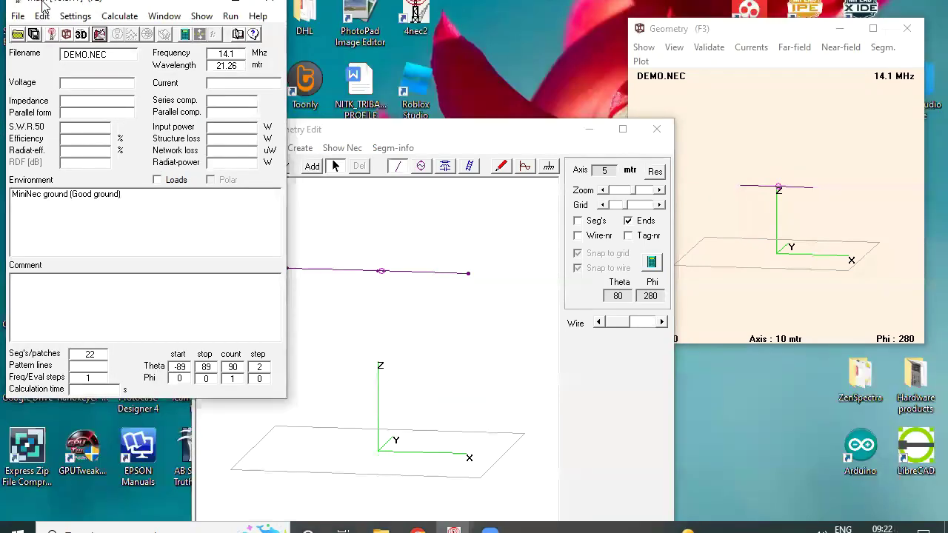
Open the Geometry Edit window on DEMO.NEC, move it higher, and show its File menu
left_click(103, 40)
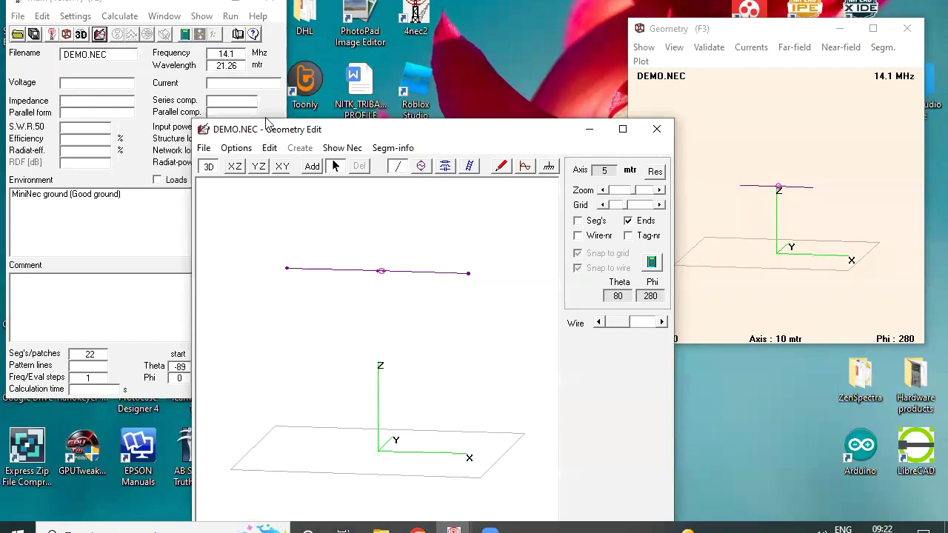
left_click_drag(267, 123, 242, 6)
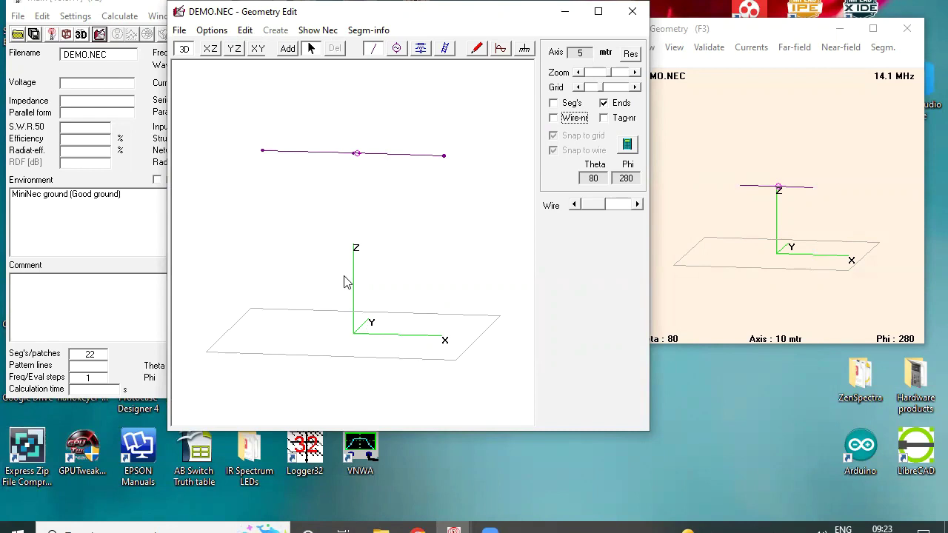
left_click(180, 31)
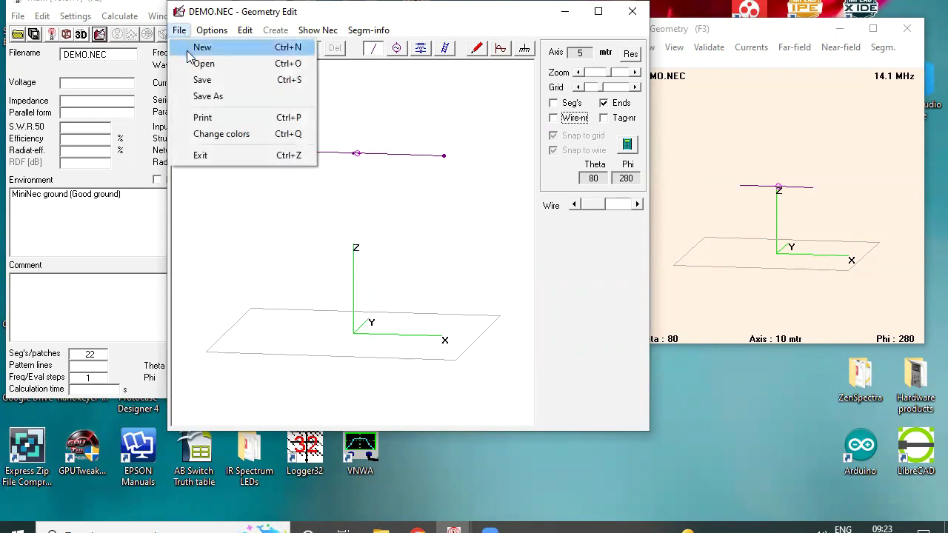
Start a new empty geometry with a 14.1 MHz design frequency
left_click(194, 48)
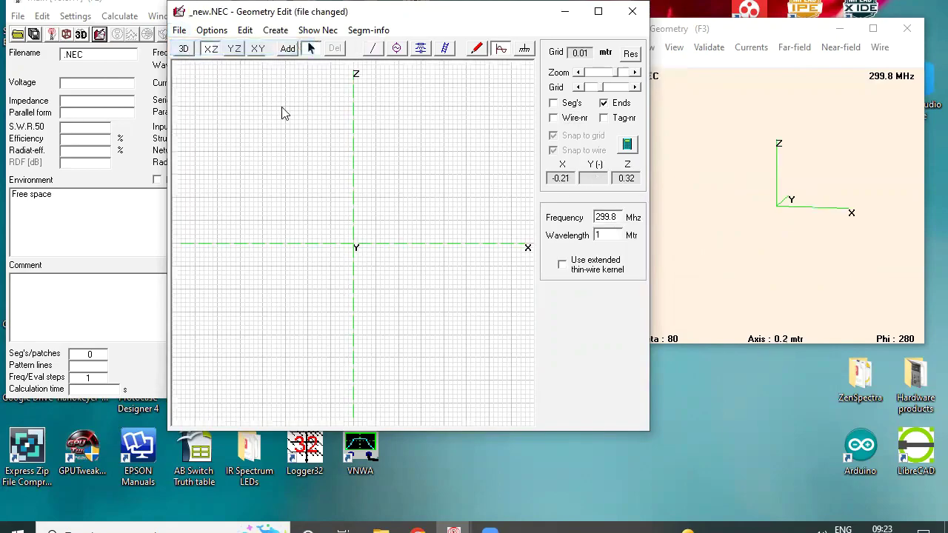
type("14.")
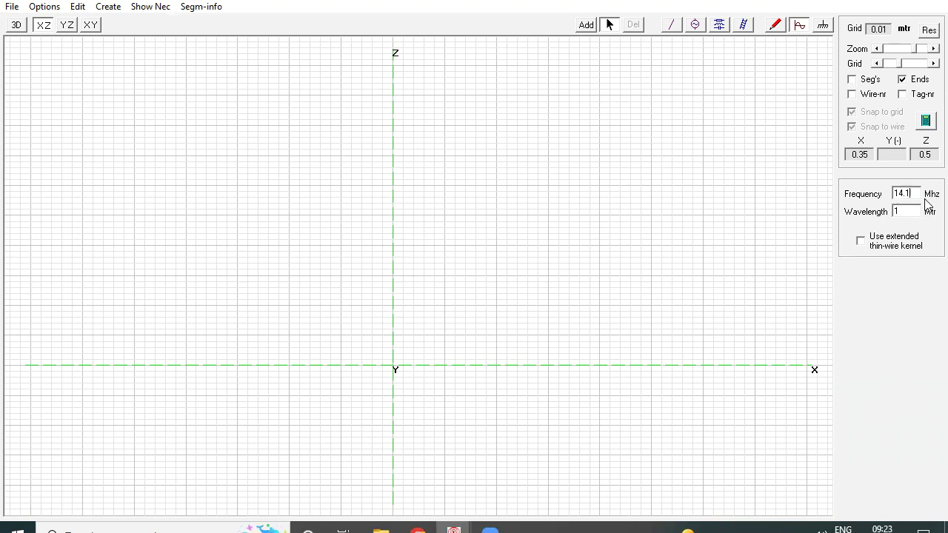
type("1")
key("Return")
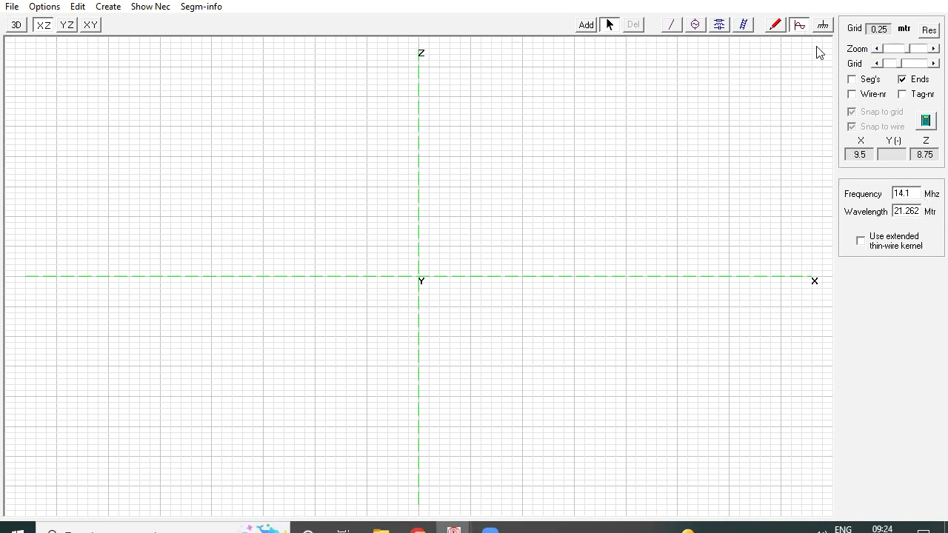
Set the ground to MiniNec ground, Good (conductivity 0.015, dielectric 17)
left_click(823, 24)
left_click(898, 197)
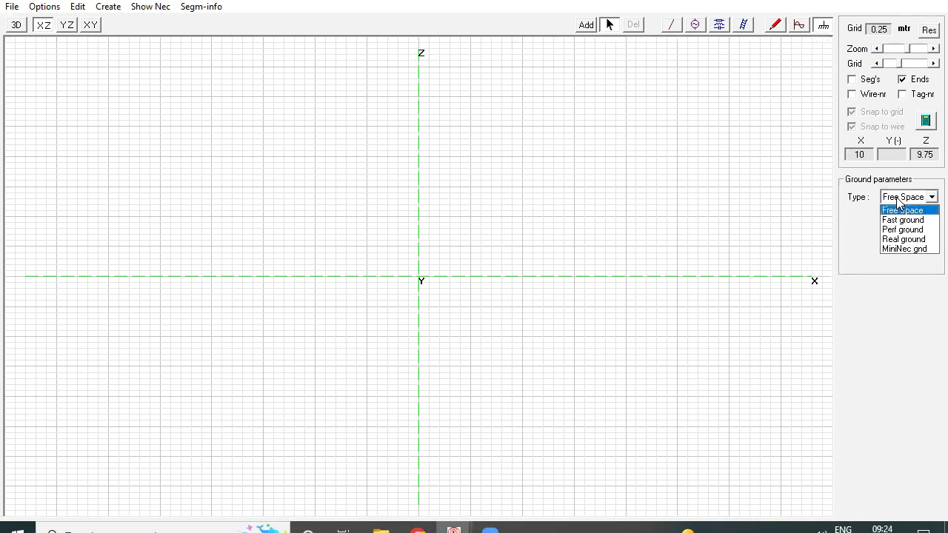
left_click(926, 250)
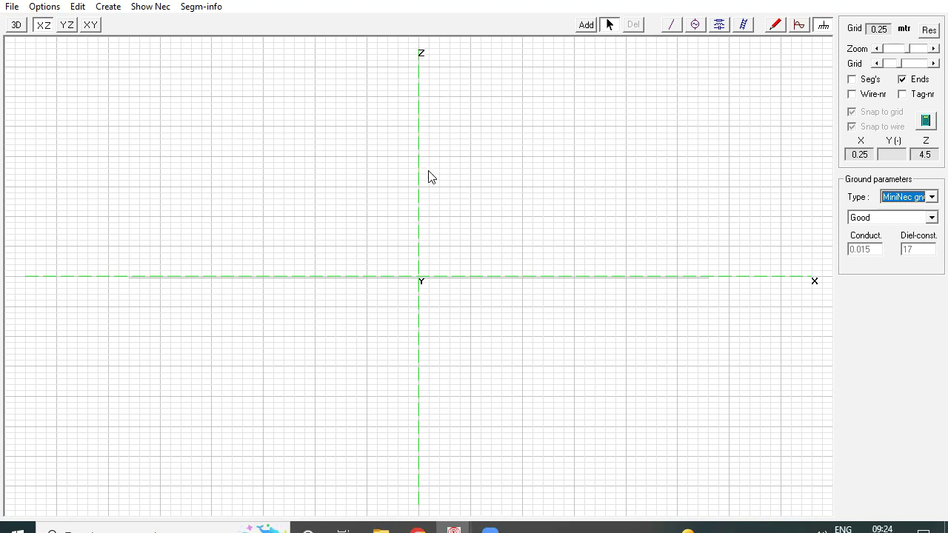
Draw a vertical wire from Z = 6.25 m down to the origin, 1 mm radius, 13 segments
left_click(672, 26)
left_click(588, 29)
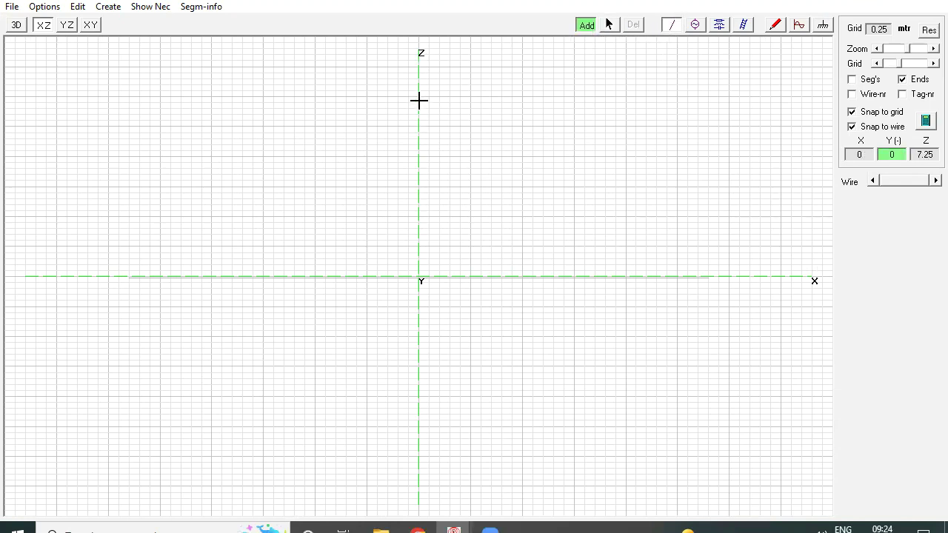
left_click_drag(418, 126, 419, 276)
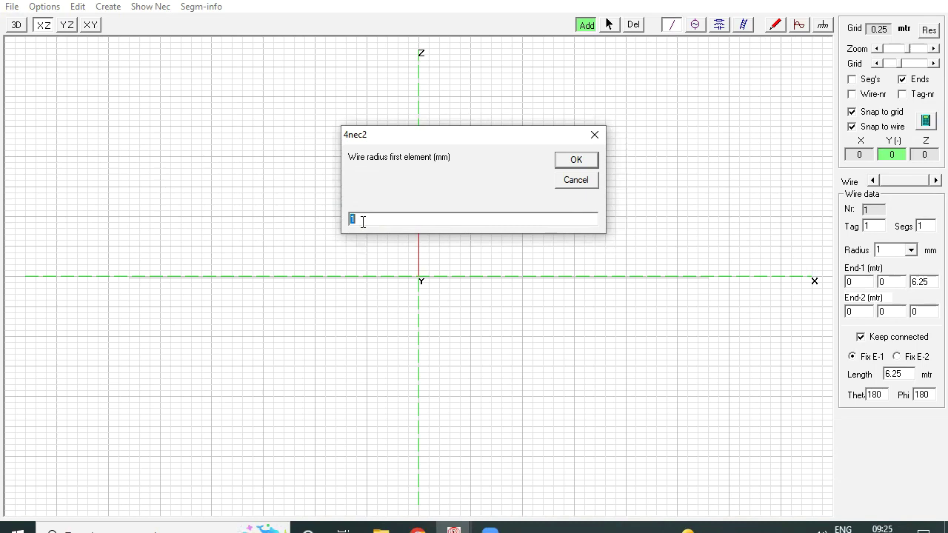
left_click(591, 159)
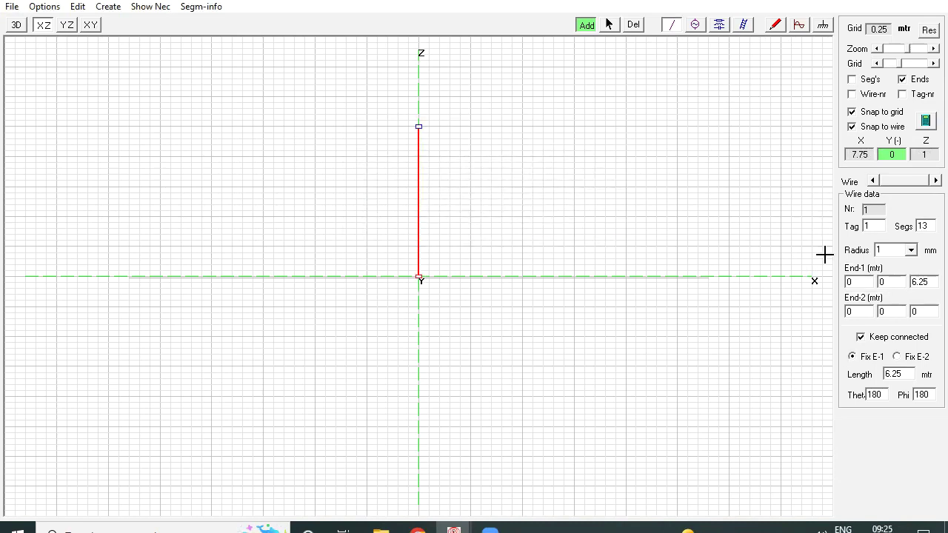
left_click(608, 25)
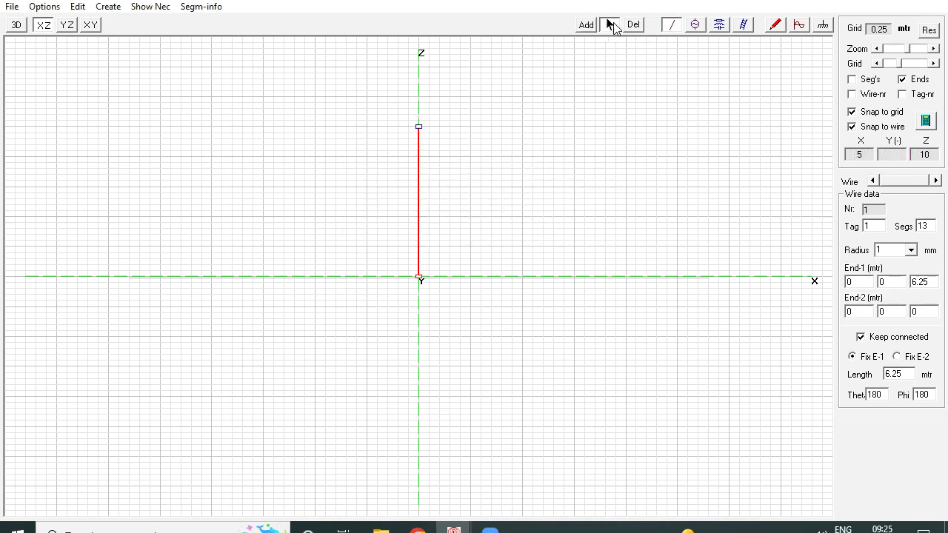
Place a 1 V voltage source on segment 13 at the wire's base, then open the run options
left_click(693, 27)
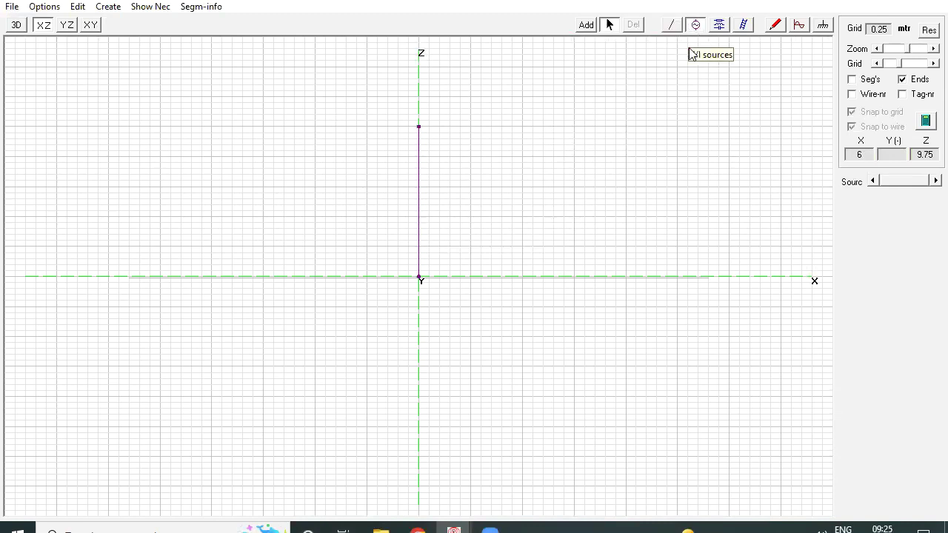
left_click(585, 25)
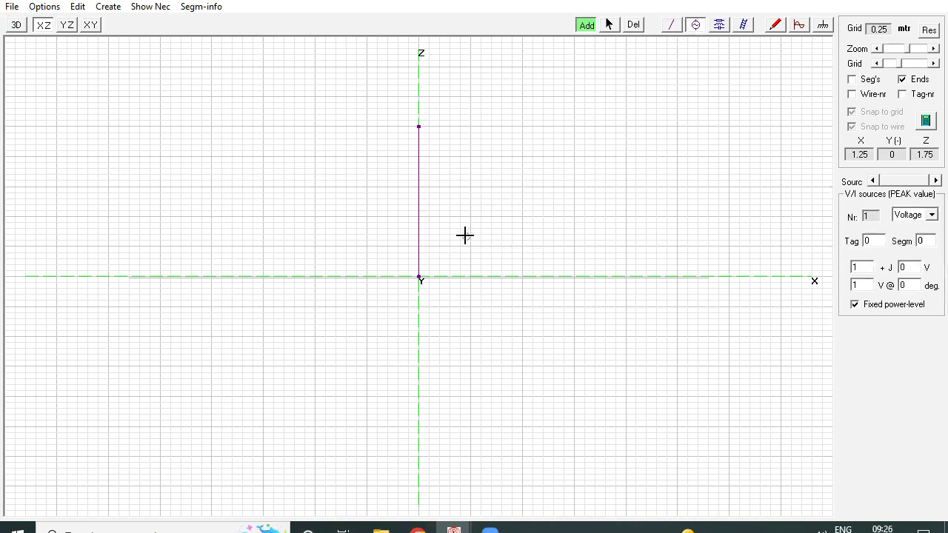
left_click(418, 270)
left_click(609, 25)
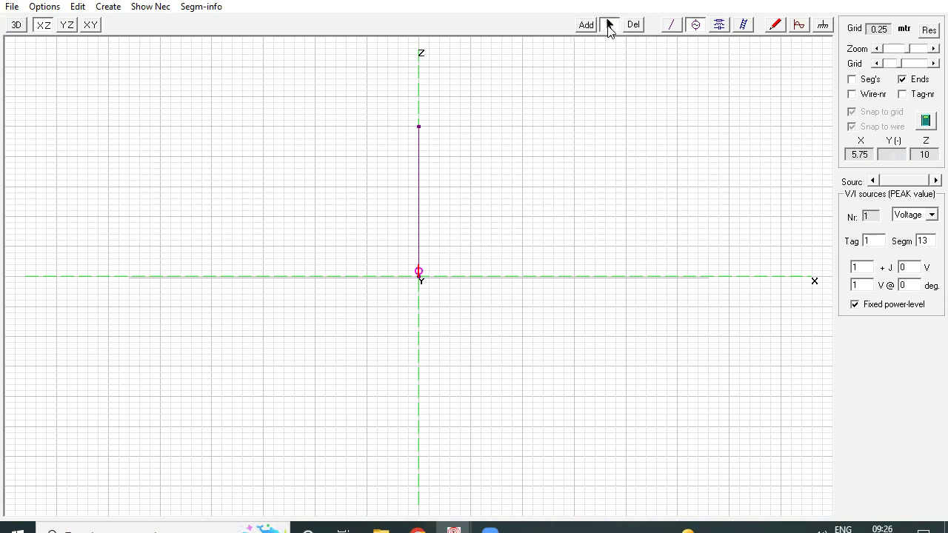
left_click(926, 121)
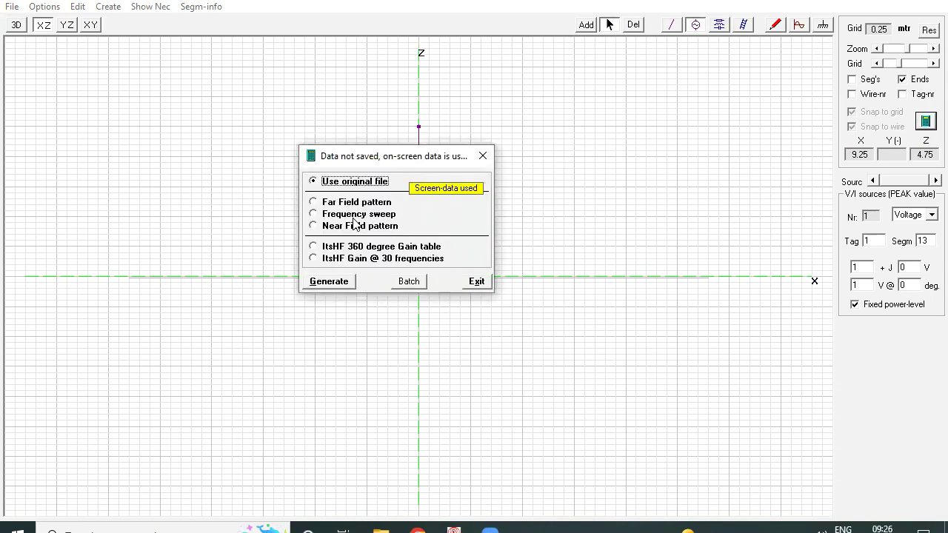
Run a 13–15 MHz frequency sweep in 0.2 MHz steps, giving SWR 9.92 at 14.1 MHz
left_click(347, 214)
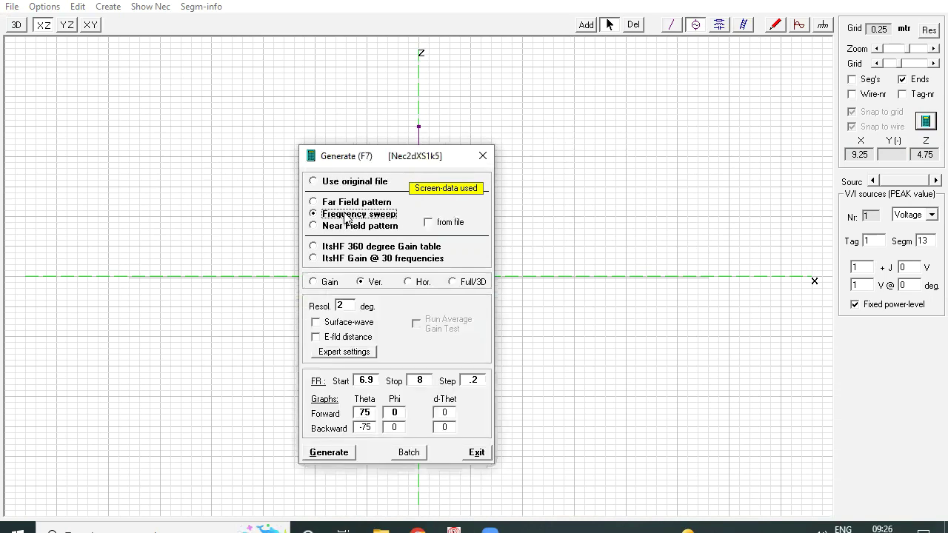
key("Tab")
type("13")
key("Delete")
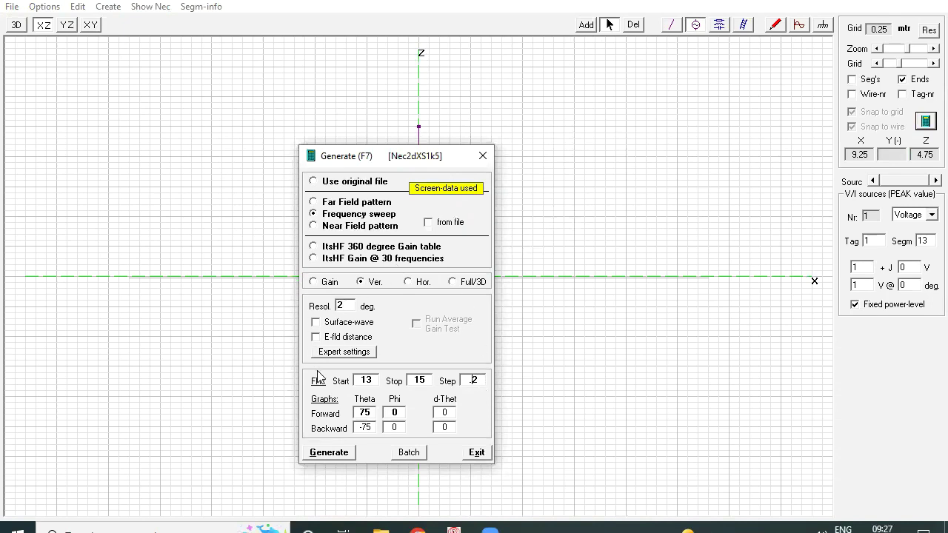
left_click(331, 452)
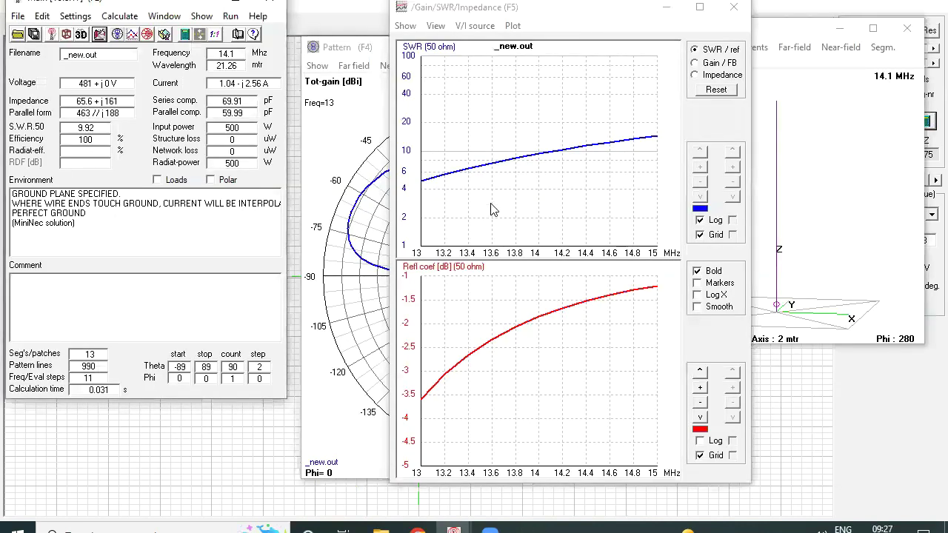
Switch the Gain/SWR results window to Impedance, showing resistance about 50–85 Ω and reactance 100–215 Ω
left_click(425, 11)
left_click_drag(426, 10, 400, 14)
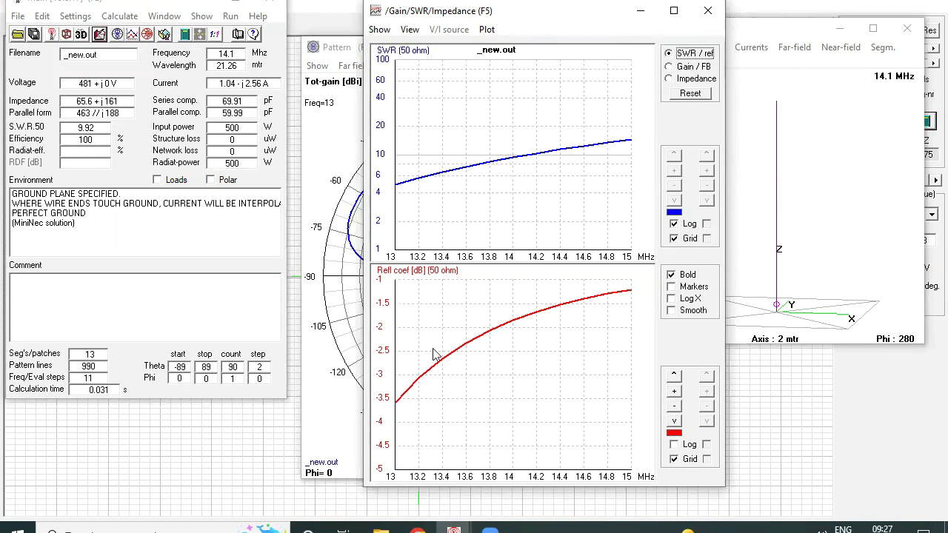
left_click(689, 80)
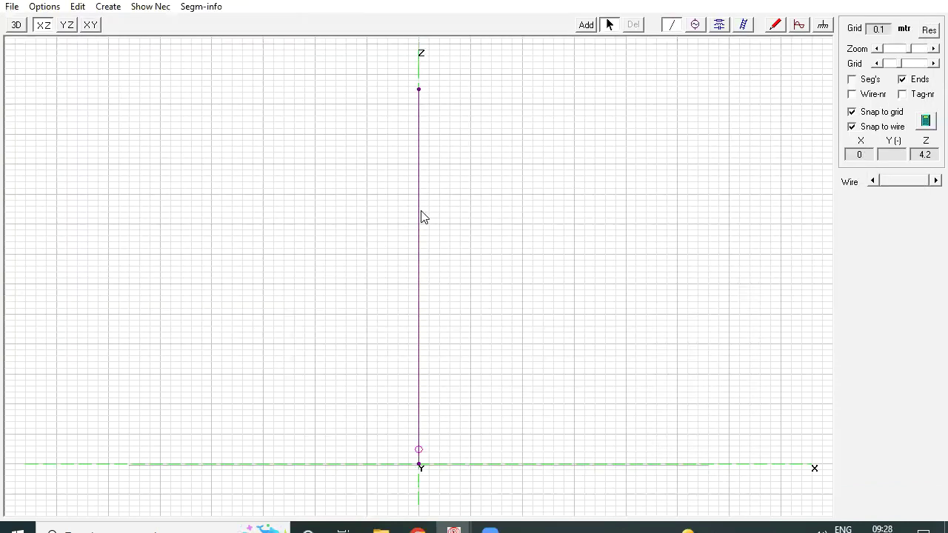
Drag the wire's top end down to Z = 5 m, leaving a 5 m wire with 11 segments
left_click(420, 212)
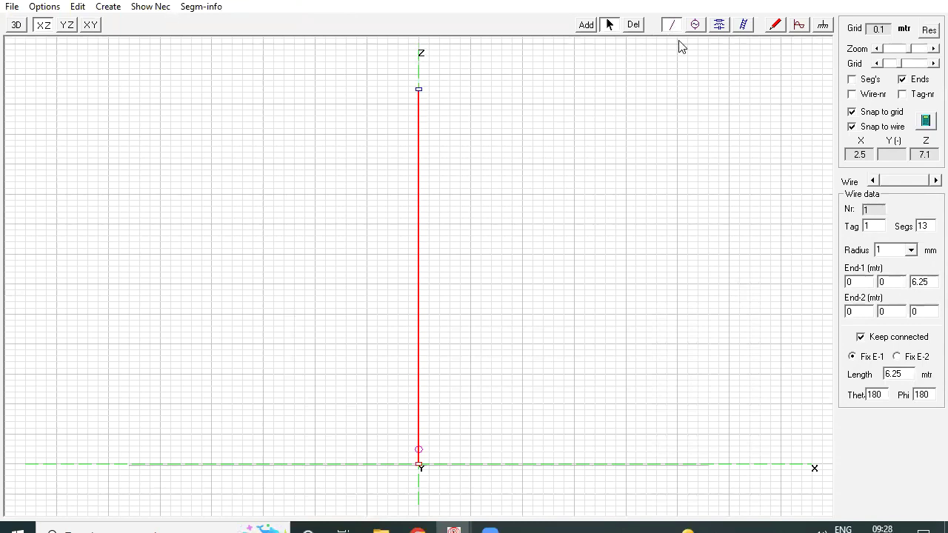
left_click(418, 90)
left_click_drag(419, 90, 423, 162)
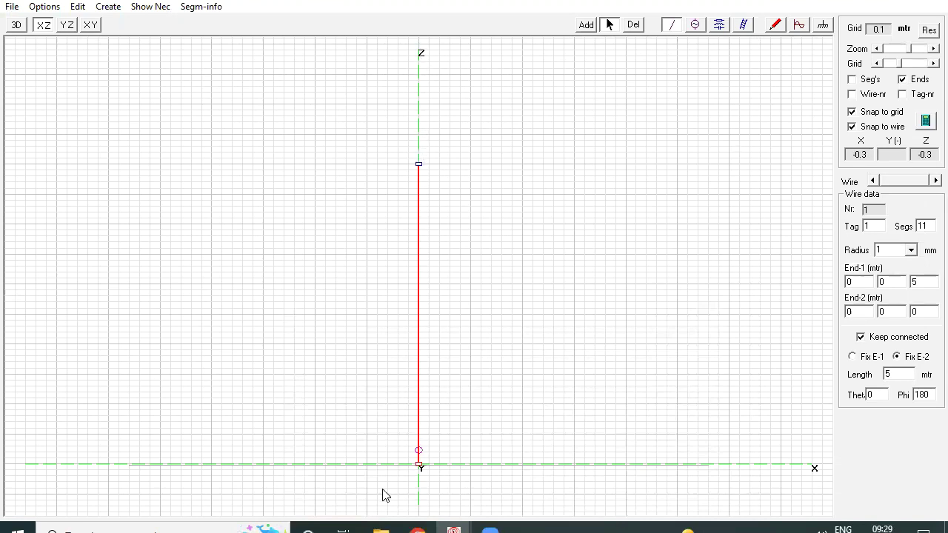
Rerun the sweep for the 5 m wire and read about 36.6 Ω resistance at 14.6 MHz
left_click(926, 121)
left_click(330, 452)
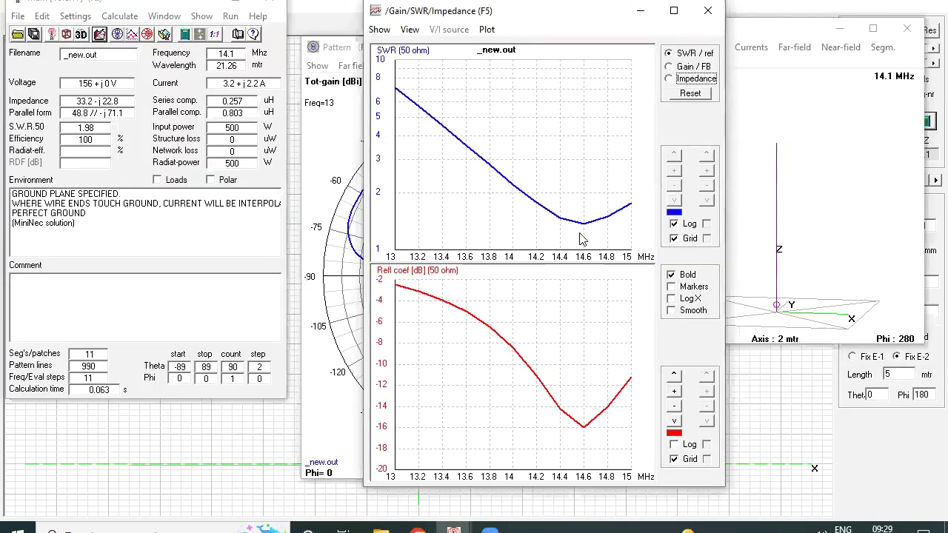
left_click(707, 78)
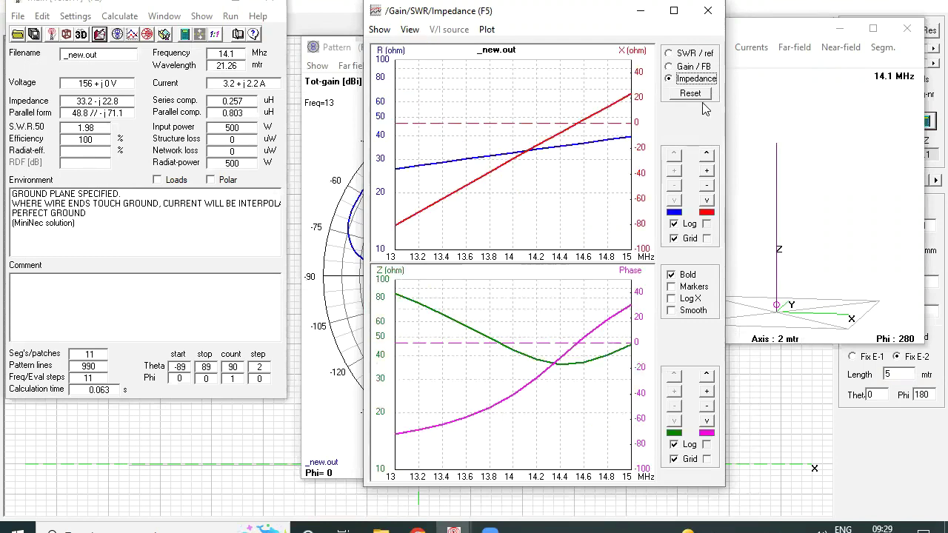
left_click(583, 142)
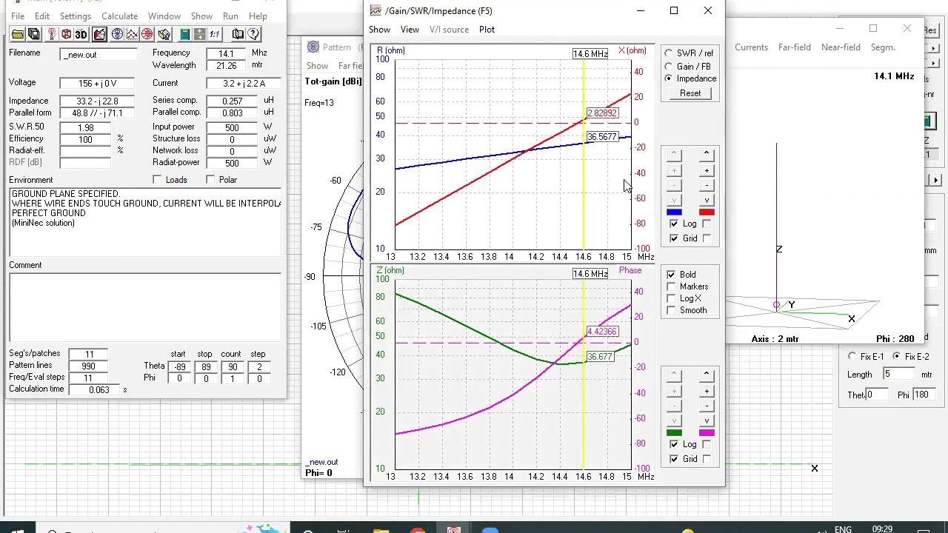
Lengthen the wire to 5.1 m and set the sweep to 13.8–14.6 MHz in 0.05 MHz steps
left_click(807, 437)
left_click(419, 126)
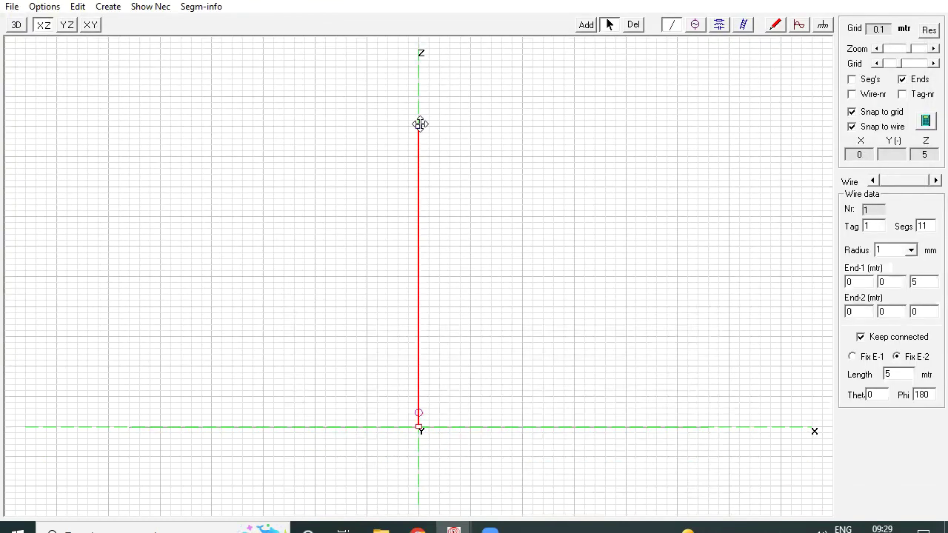
scroll(419, 123, "up", 2)
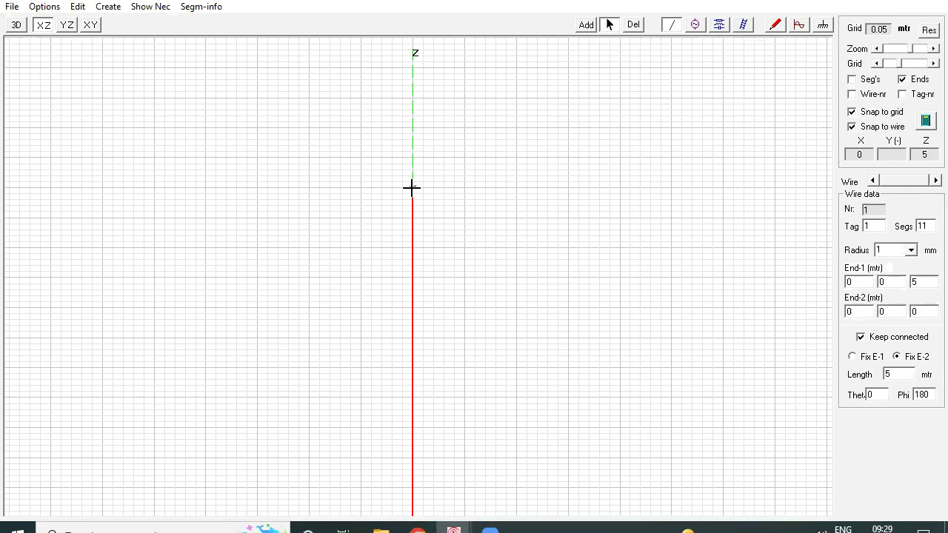
left_click_drag(412, 185, 412, 173)
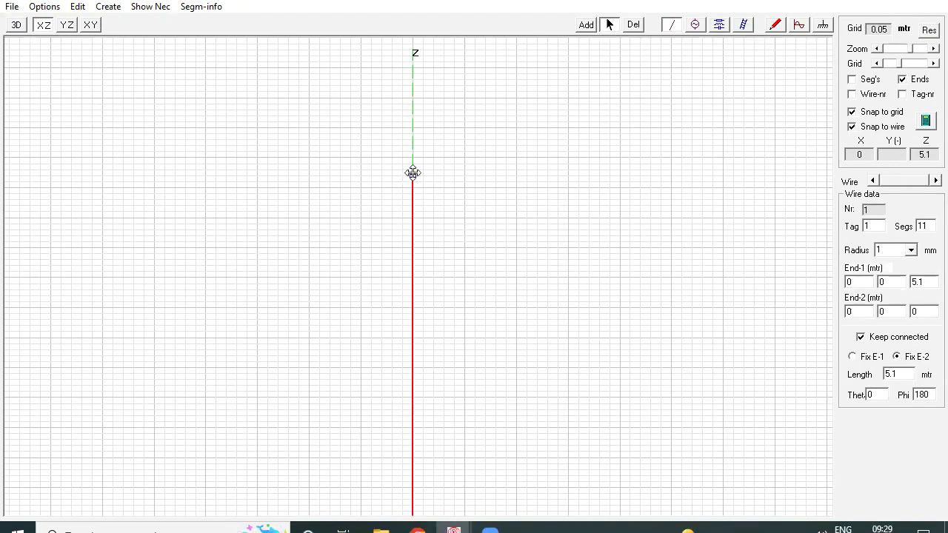
left_click(926, 122)
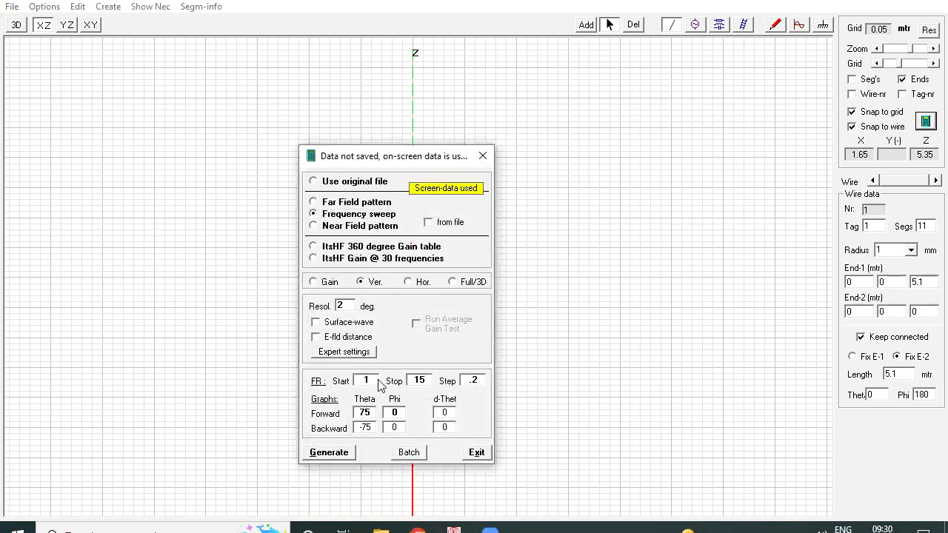
type("3.80")
Run the 13.8–14.6 MHz sweep and read 36.1 Ω resistance, -0.55 Ω reactance at 14.25 MHz
left_click(342, 455)
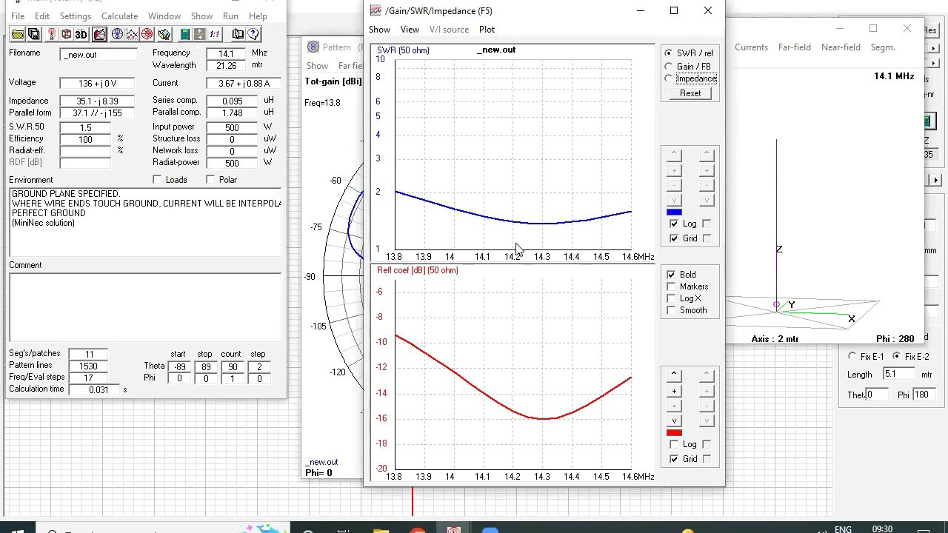
left_click(710, 81)
left_click(527, 119)
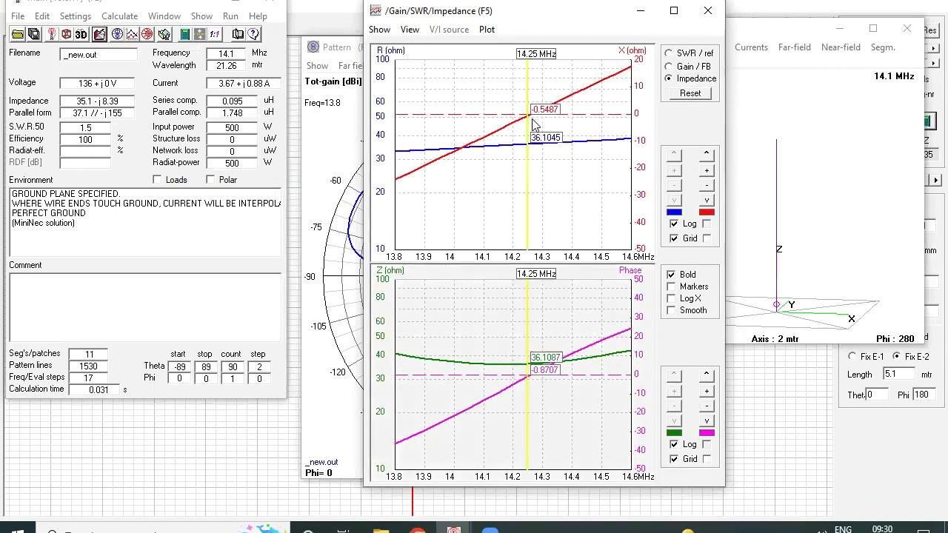
Lengthen the vertical wire from 5.1 m to 5.15 m by dragging its top end up one grid step
left_click(788, 478)
left_click(420, 244)
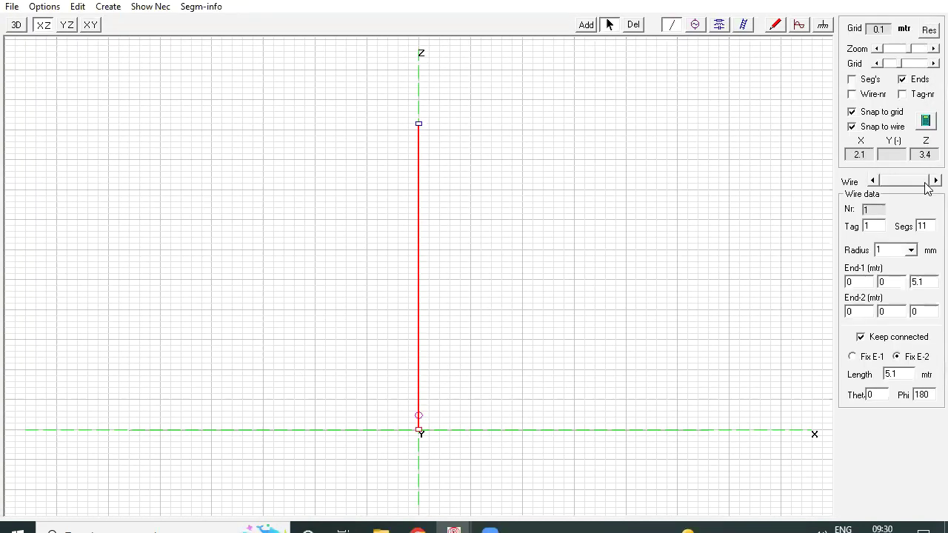
left_click(927, 48)
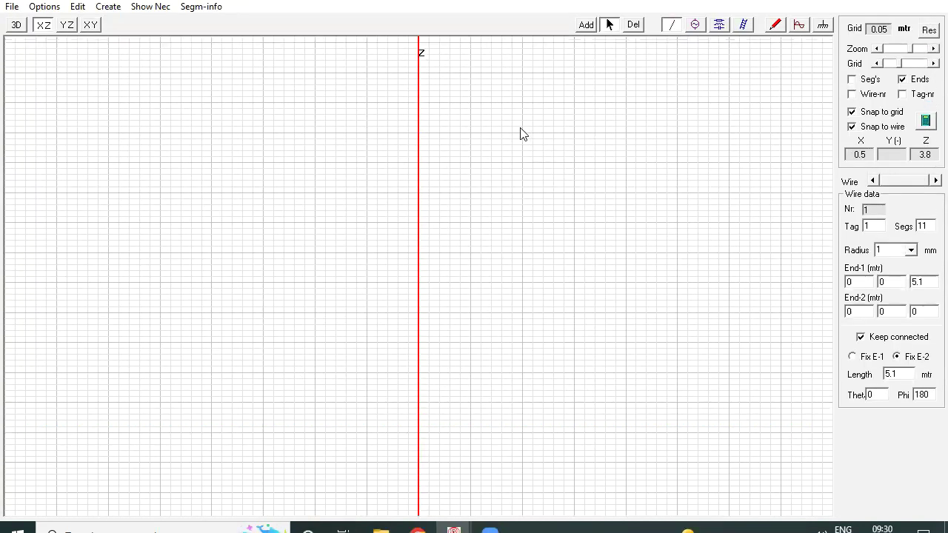
scroll(413, 286, "up", 2)
left_click_drag(410, 283, 411, 281)
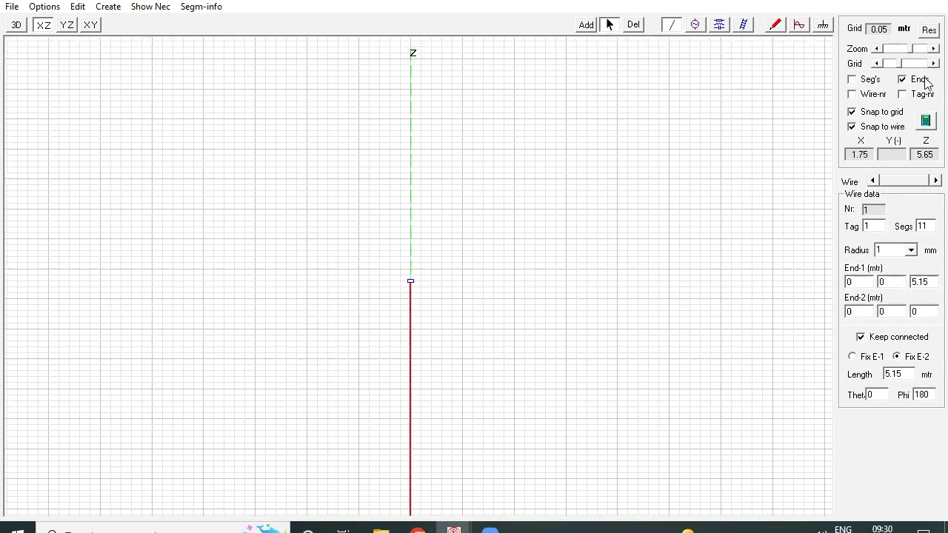
left_click(925, 121)
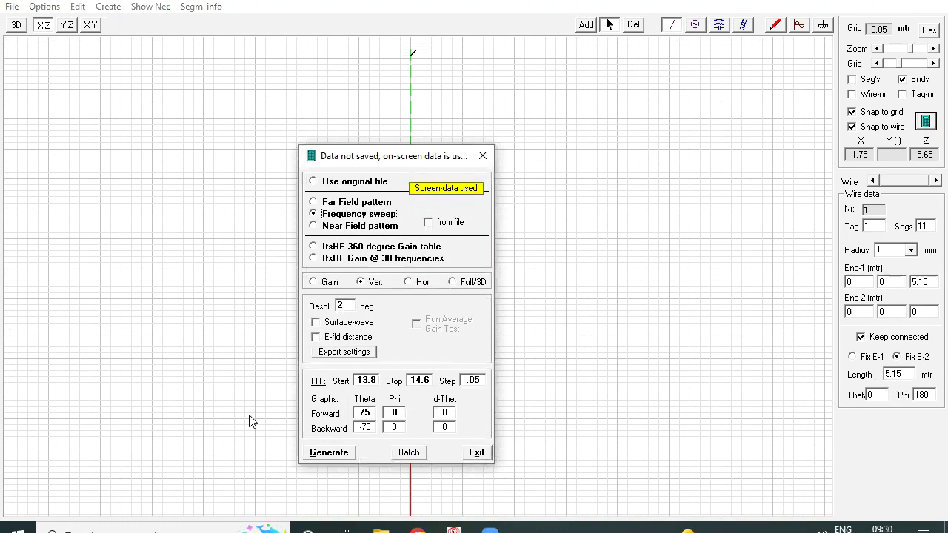
Run the 13.8–14.6 MHz sweep on the 5.15 m wire and view its impedance curves
left_click(329, 452)
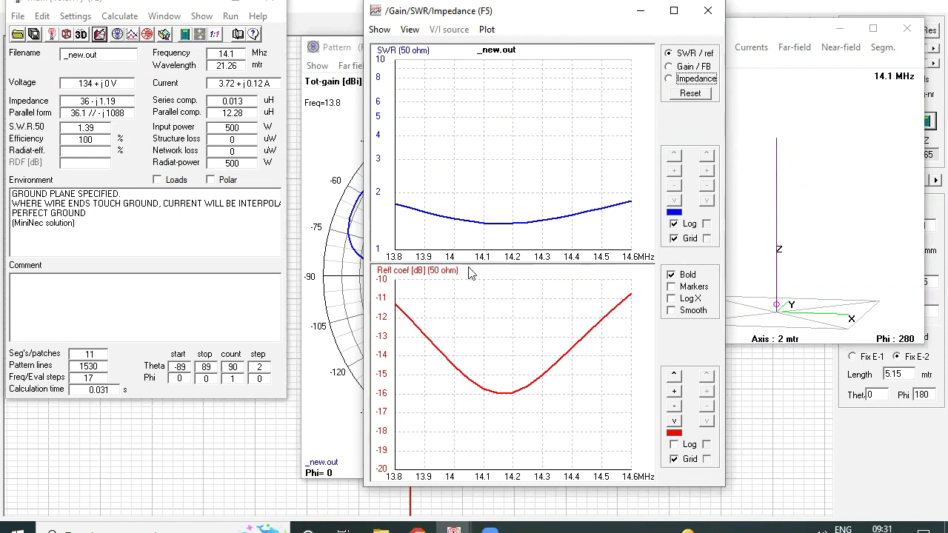
left_click(695, 82)
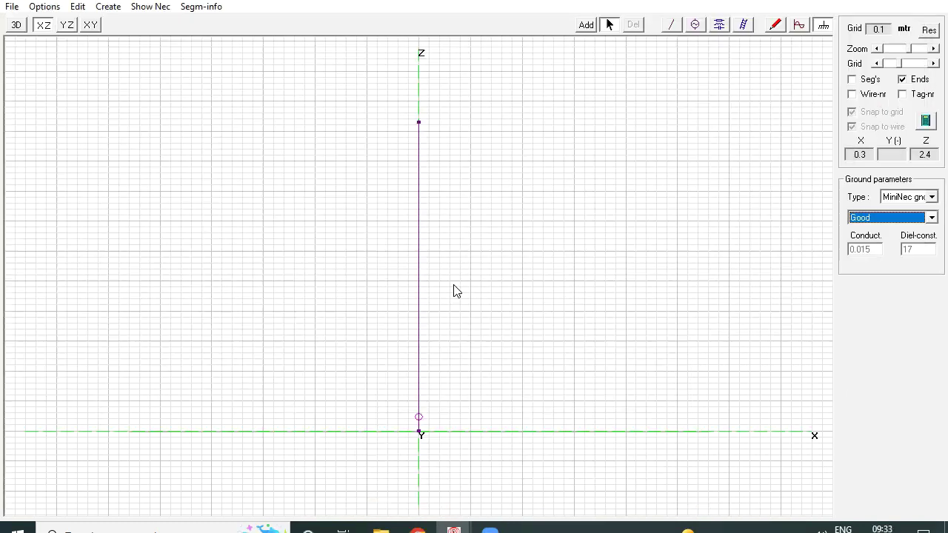
Rerun the sweep over good ground and read 36 Ω, -1.19 Ω and SWR 1.39 at 14.1 MHz
left_click(926, 121)
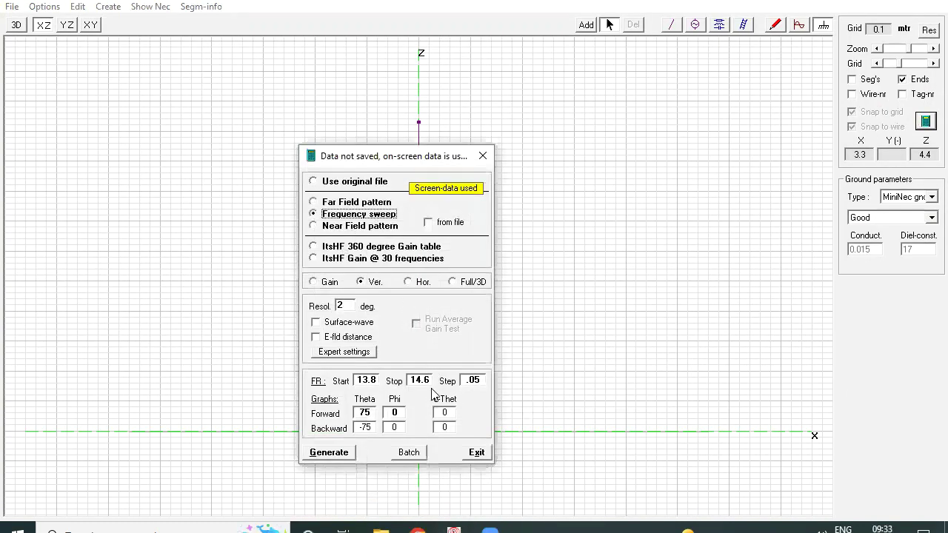
left_click(314, 453)
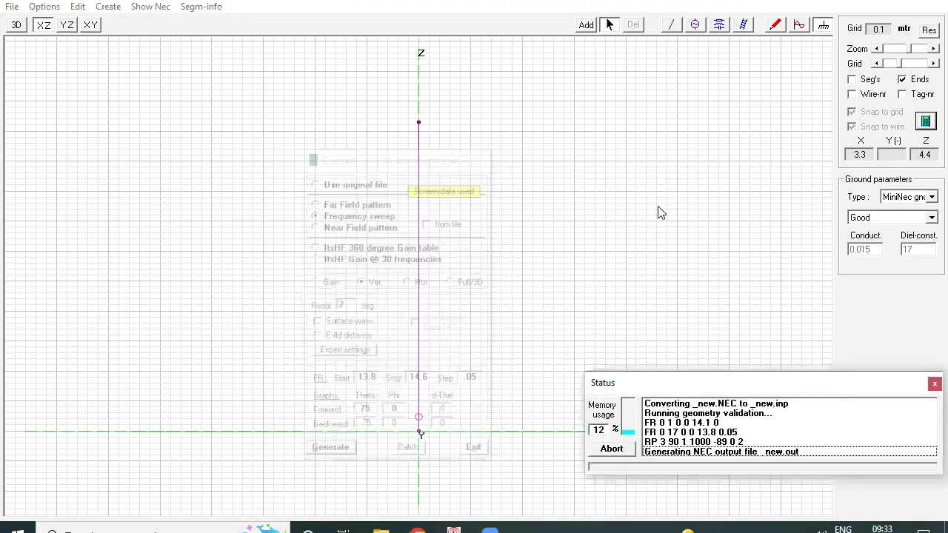
left_click(669, 78)
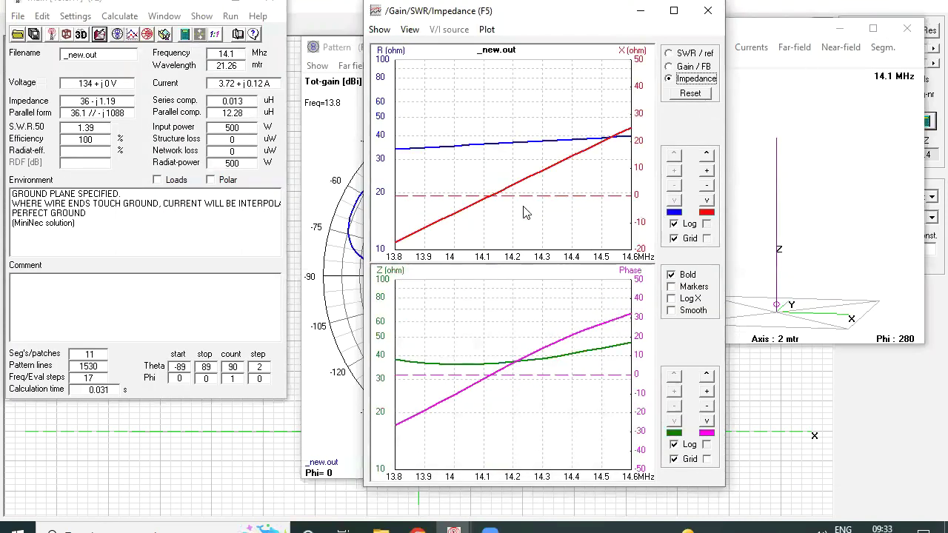
left_click(496, 215)
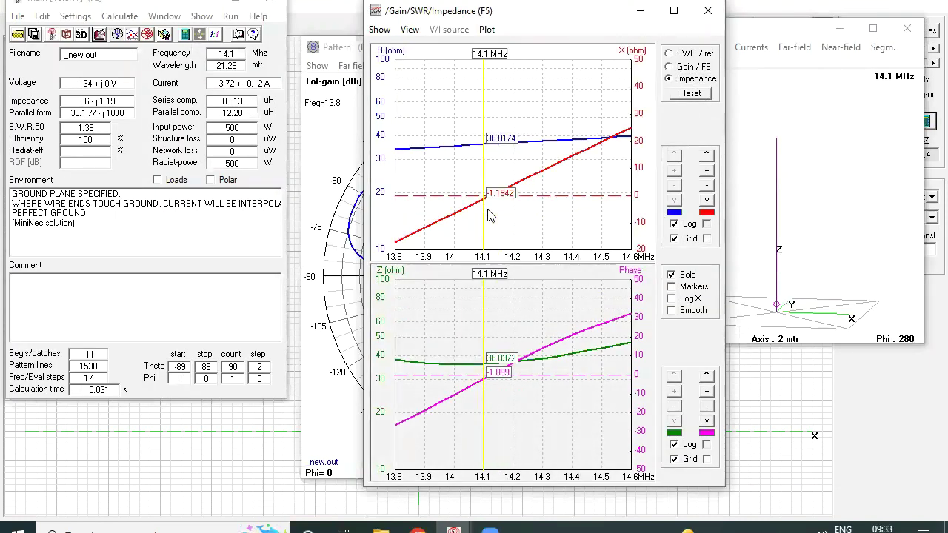
left_click(483, 216)
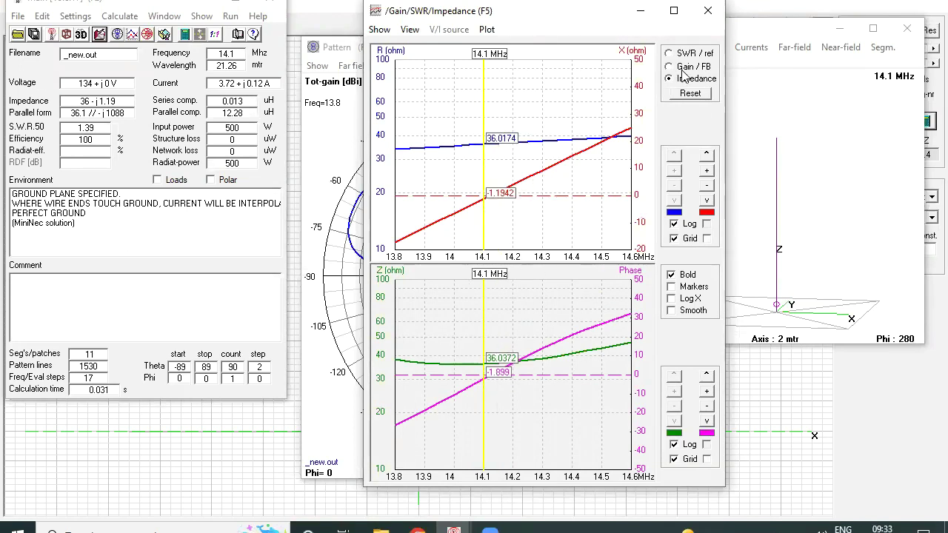
left_click(668, 53)
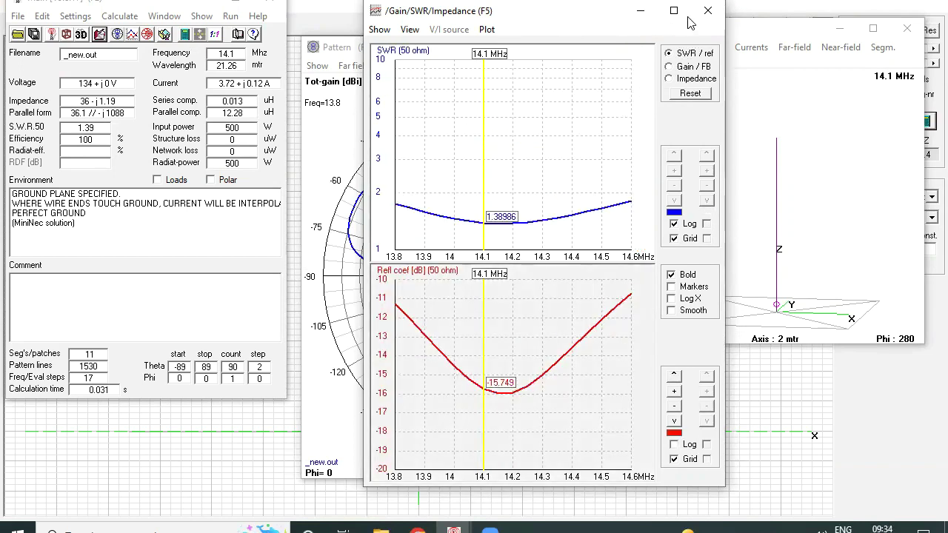
Generate the 14.1 MHz far-field pattern and read the low-angle gain around 74–78 degrees
left_click(715, 12)
left_click(314, 202)
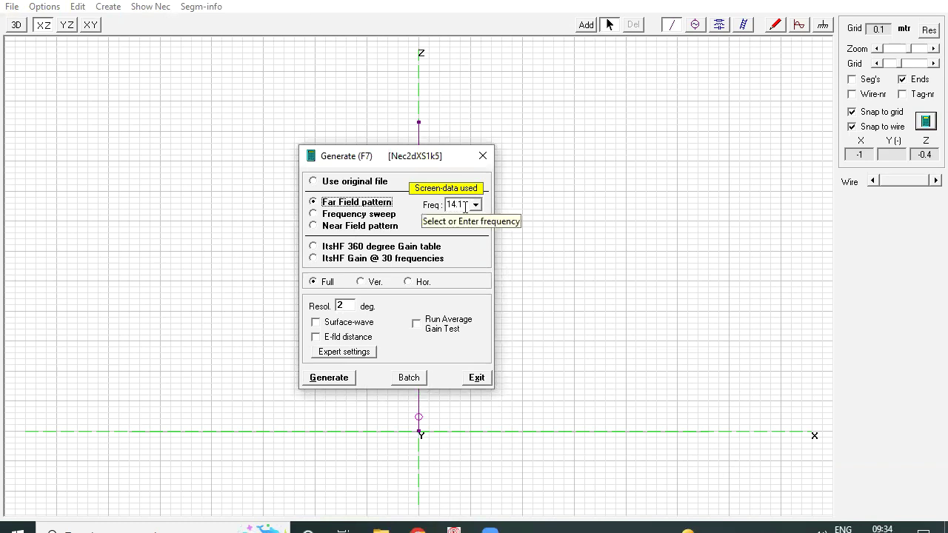
left_click(342, 380)
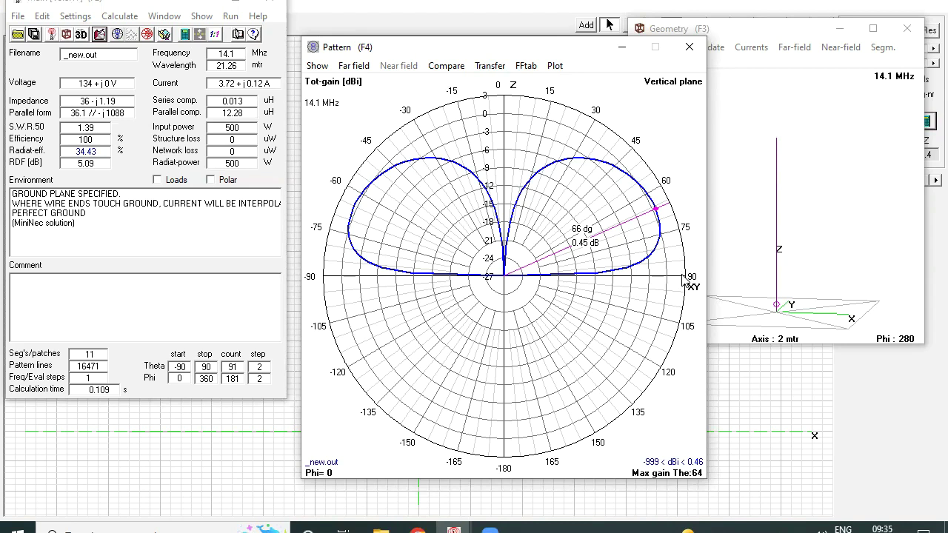
left_click(656, 244)
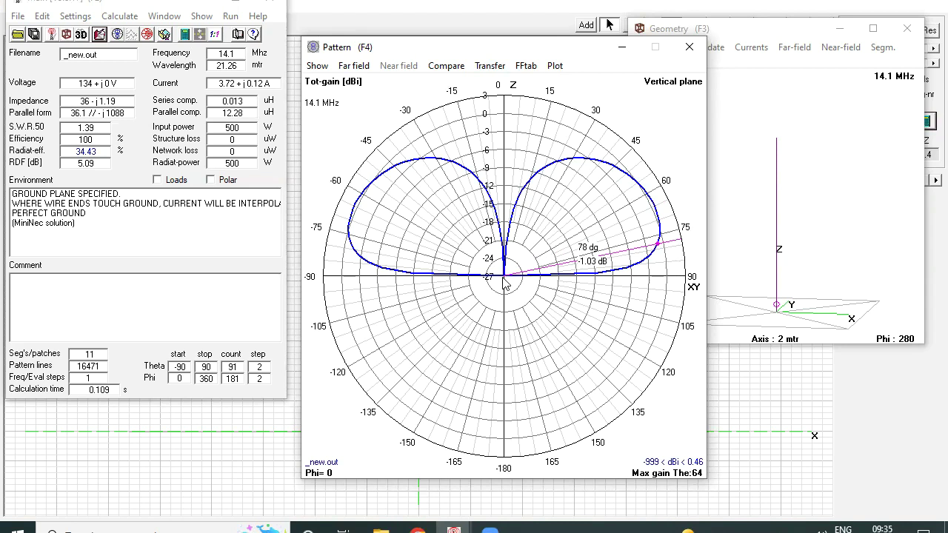
left_click(660, 237)
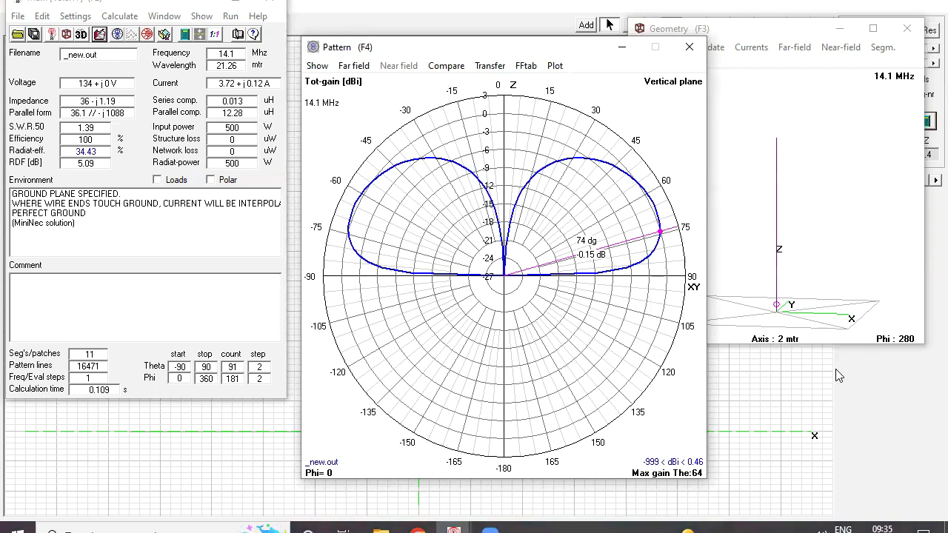
Change the ground type in Ground parameters to Sea water
left_click(822, 74)
left_click(823, 24)
left_click(932, 217)
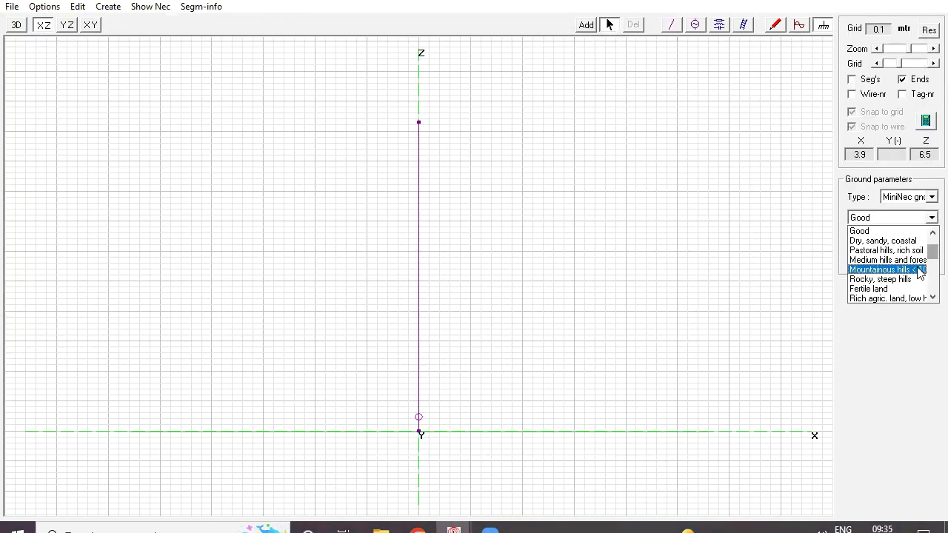
left_click_drag(931, 251, 931, 296)
left_click(905, 290)
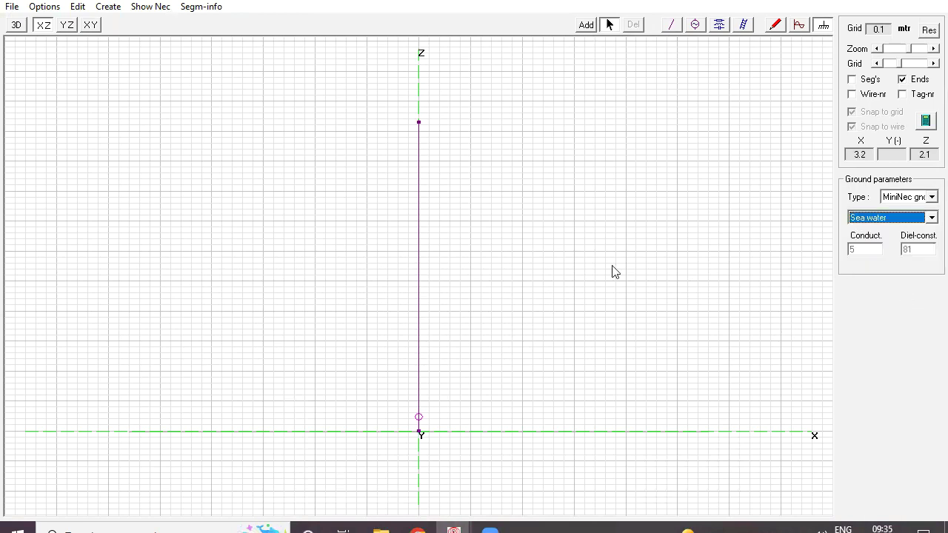
Recompute the far-field pattern over sea water and read gain peaking at 4.47 dBi
left_click(926, 121)
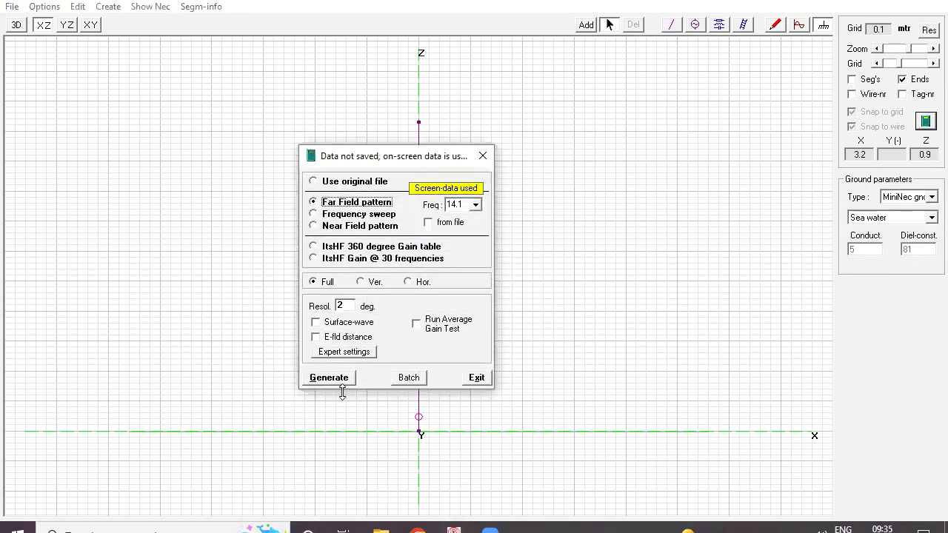
left_click(333, 377)
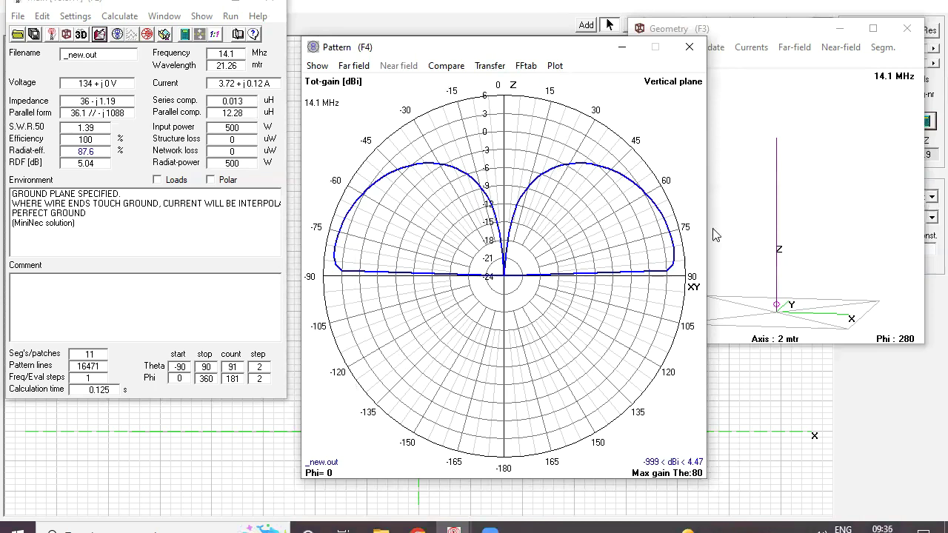
left_click(675, 238)
left_click_drag(674, 230, 679, 259)
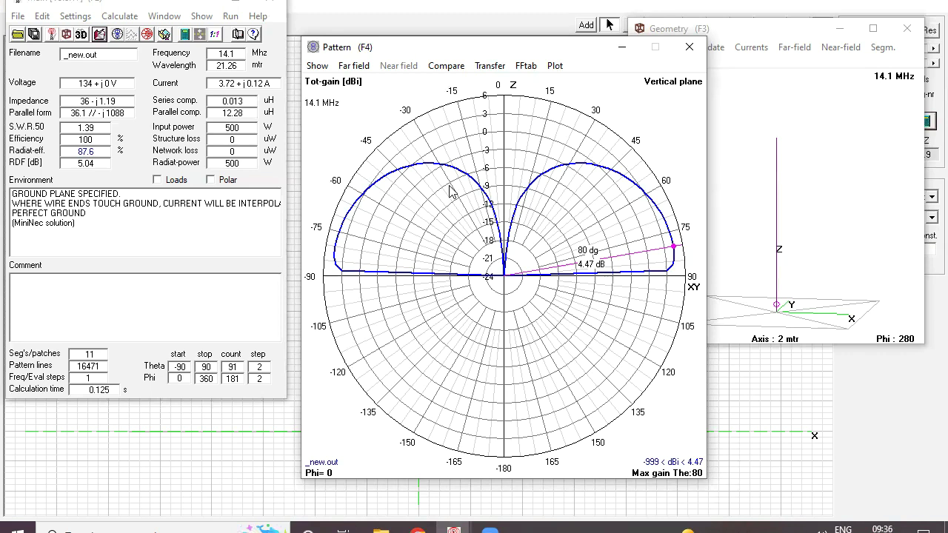
left_click(569, 257)
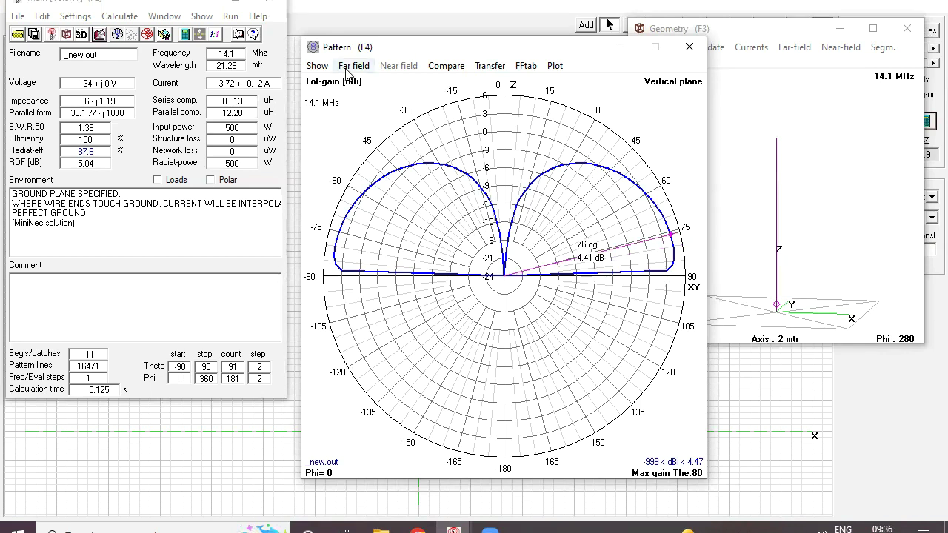
Overlay the horizontal and vertical plane patterns in the Pattern window
left_click(316, 65)
left_click(342, 148)
left_click(318, 66)
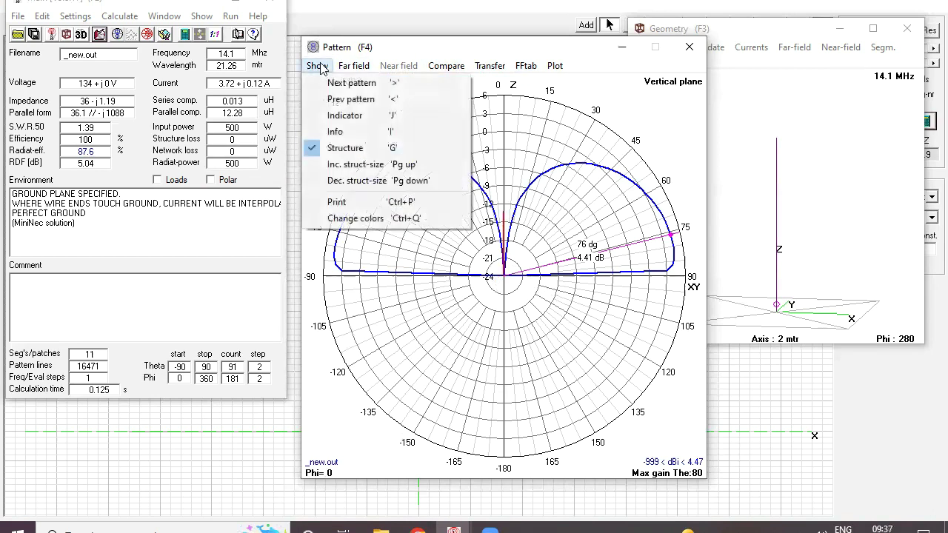
mouse_move(353, 65)
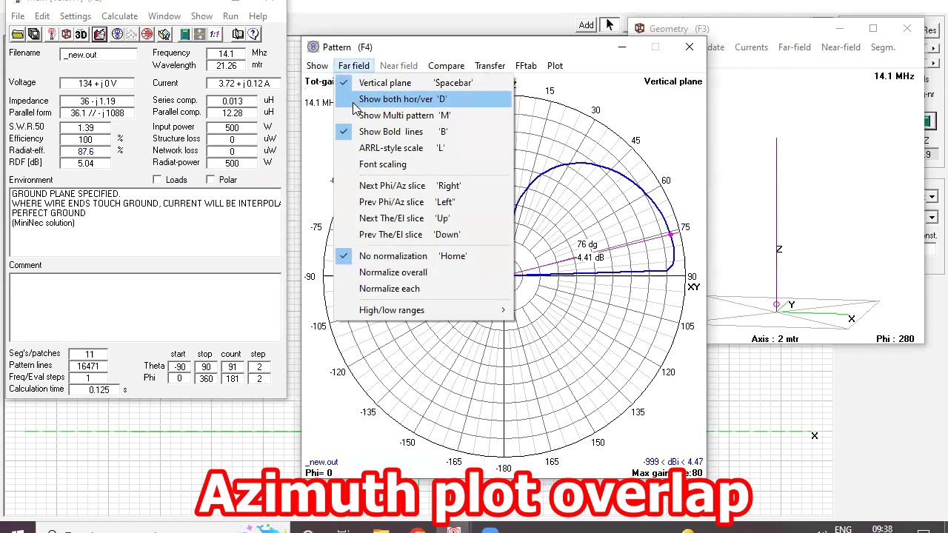
left_click(354, 104)
left_click_drag(496, 46, 413, 22)
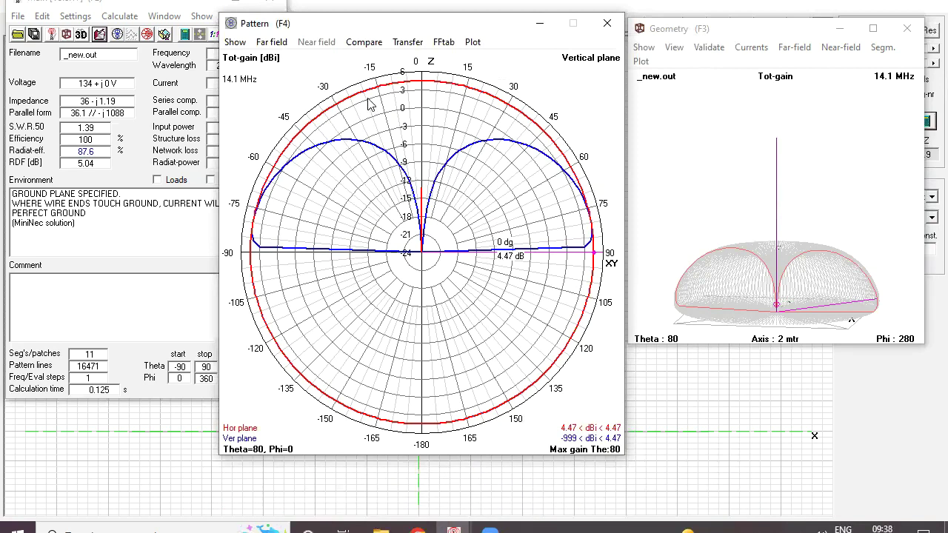
Show the 3-D pattern with current magnitude along the wire, orbiting for a side view
left_click(744, 202)
left_click_drag(744, 201, 758, 228)
left_click_drag(756, 290, 784, 252)
left_click(752, 47)
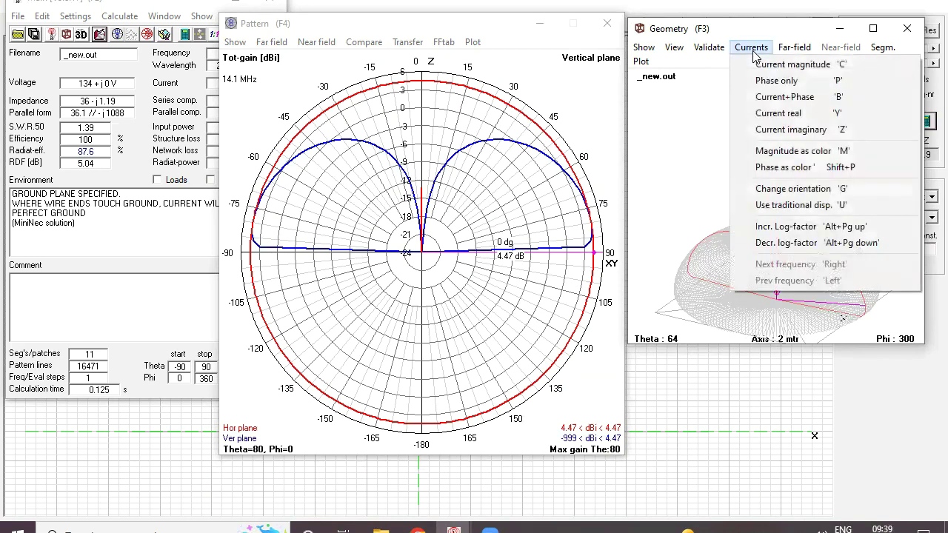
left_click(763, 70)
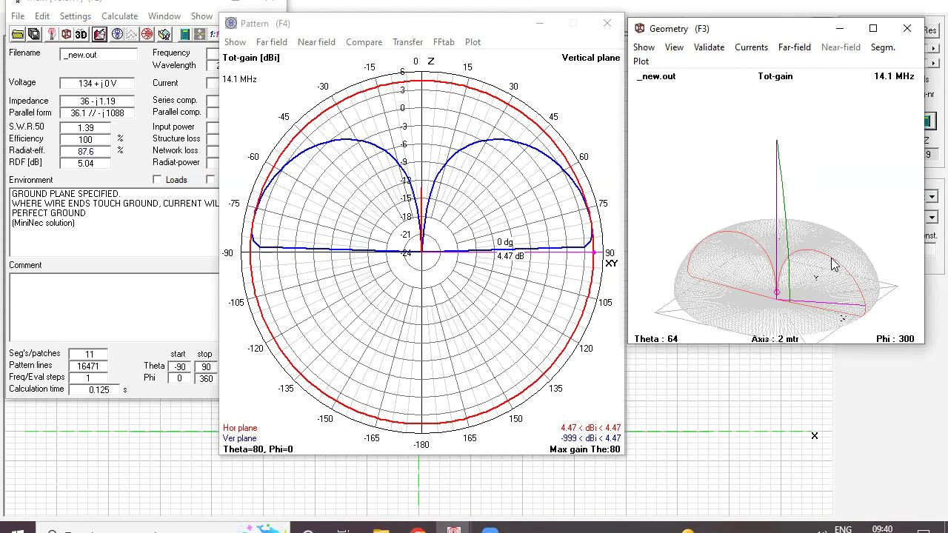
left_click_drag(842, 262, 815, 243)
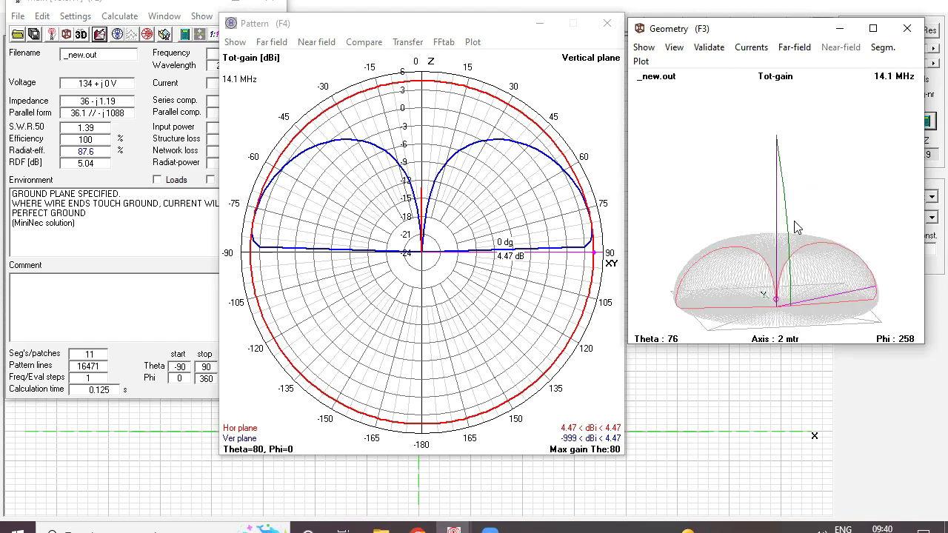
left_click(749, 46)
Run a near-field calculation on the single vertical wire model
left_click(716, 395)
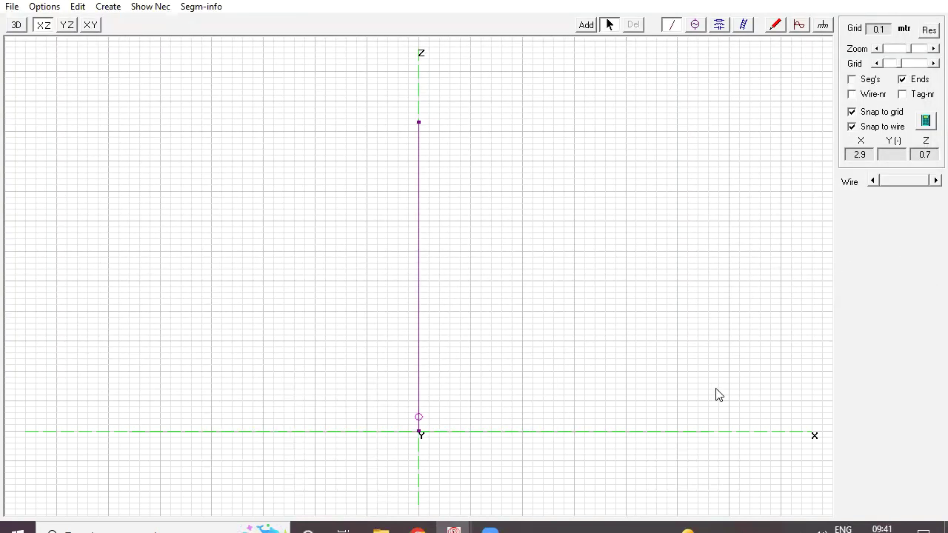
left_click(925, 122)
left_click(378, 227)
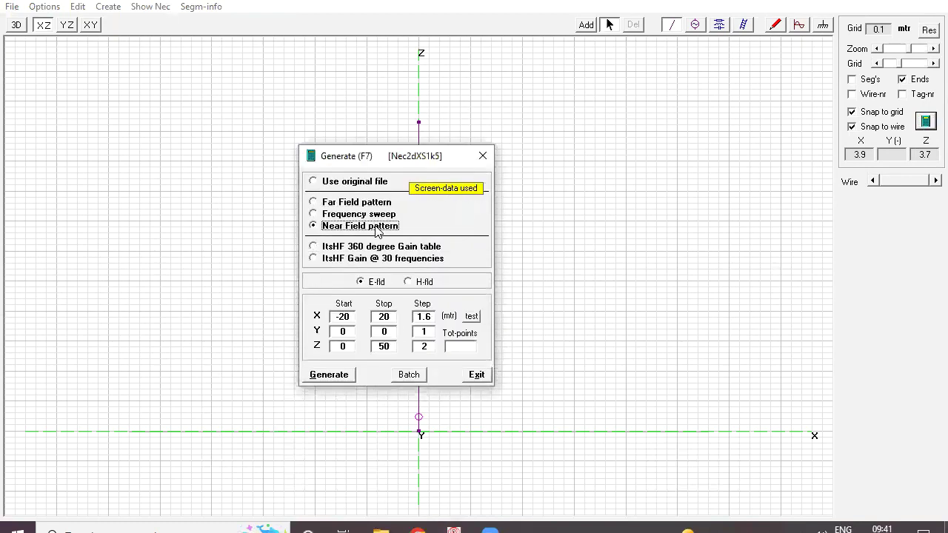
left_click(351, 379)
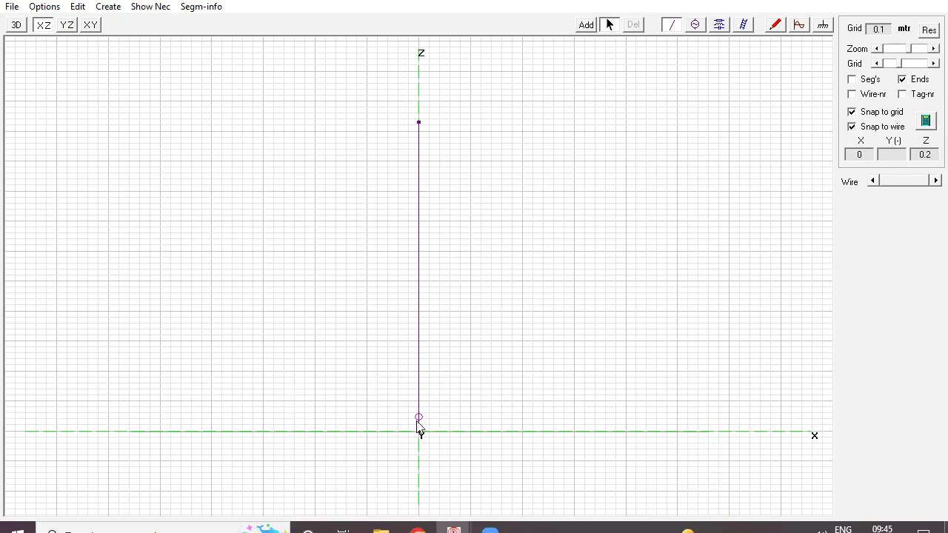
Set the selected vertical wire to 50 segments per half-wave
left_click(799, 25)
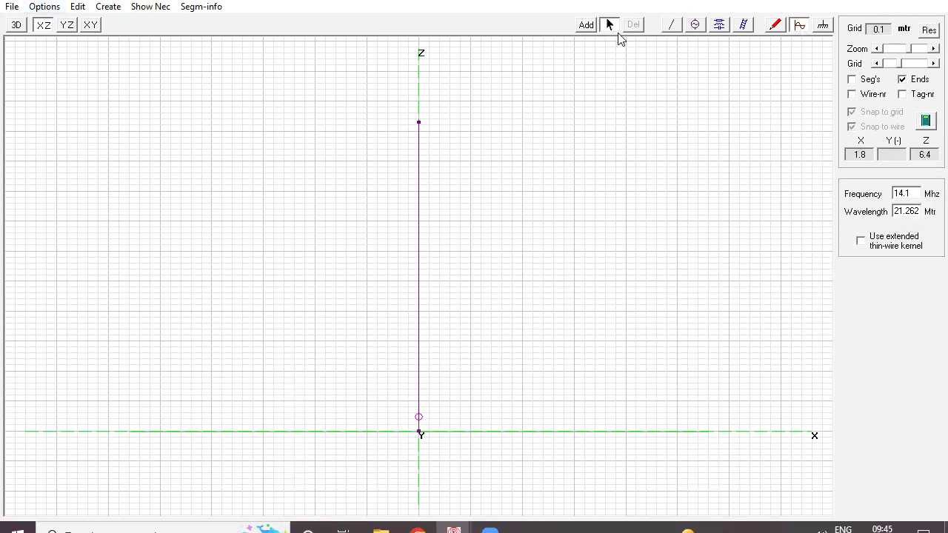
left_click(671, 25)
left_click_drag(458, 456, 381, 95)
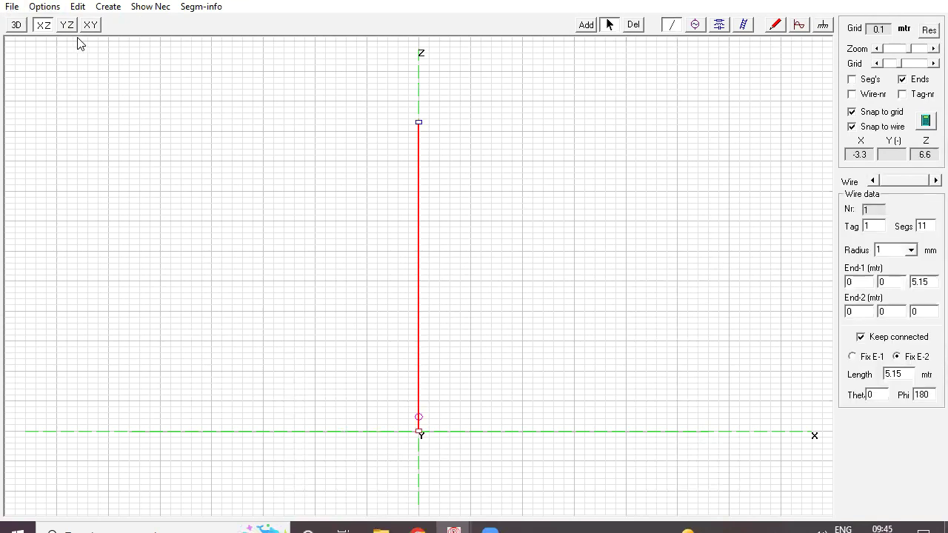
left_click(75, 7)
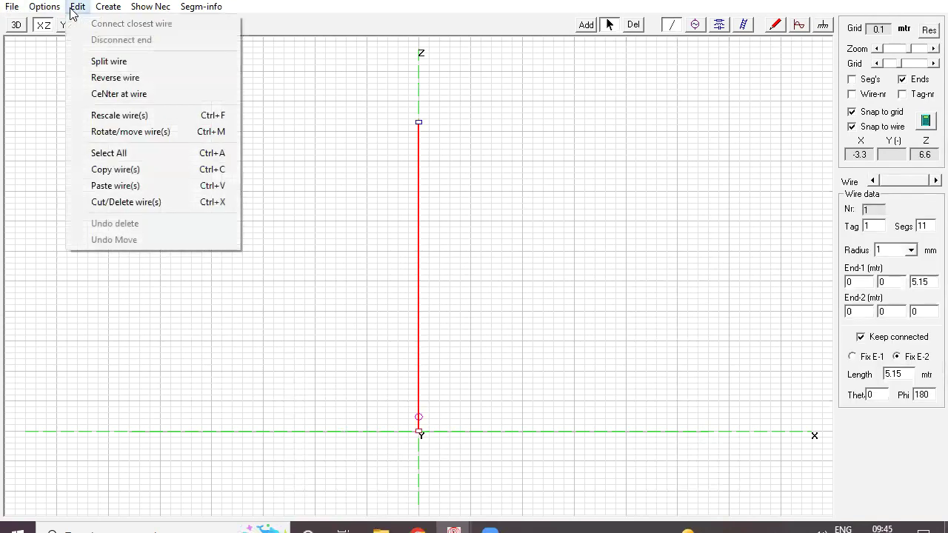
mouse_move(48, 9)
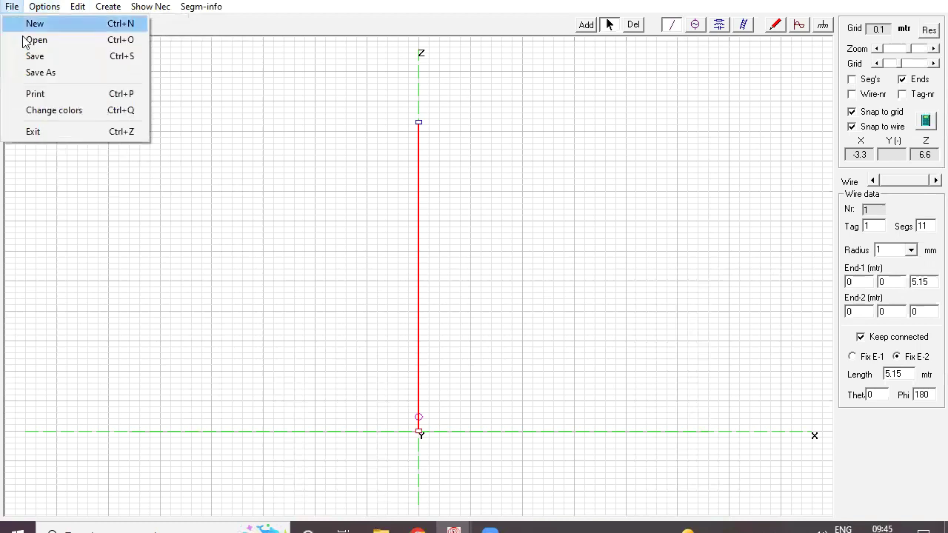
left_click(89, 93)
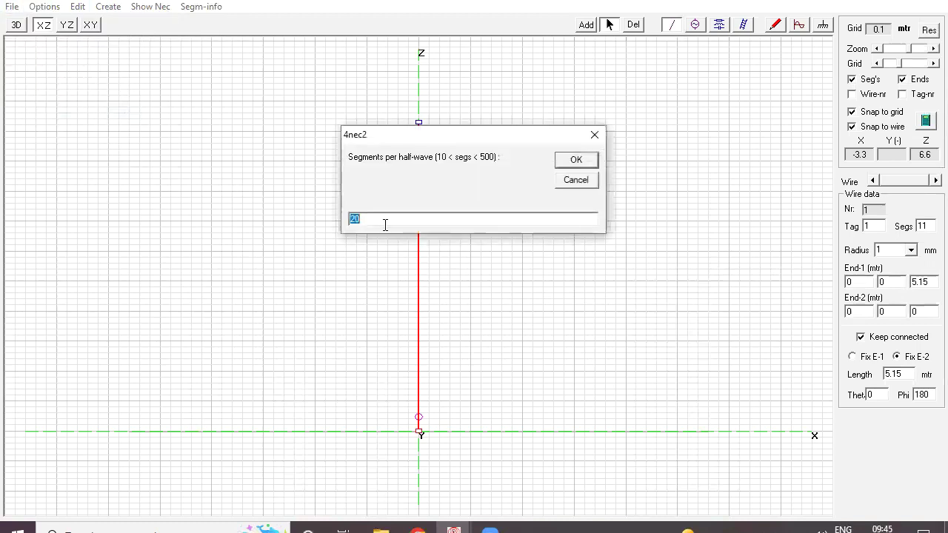
type("50")
left_click(574, 160)
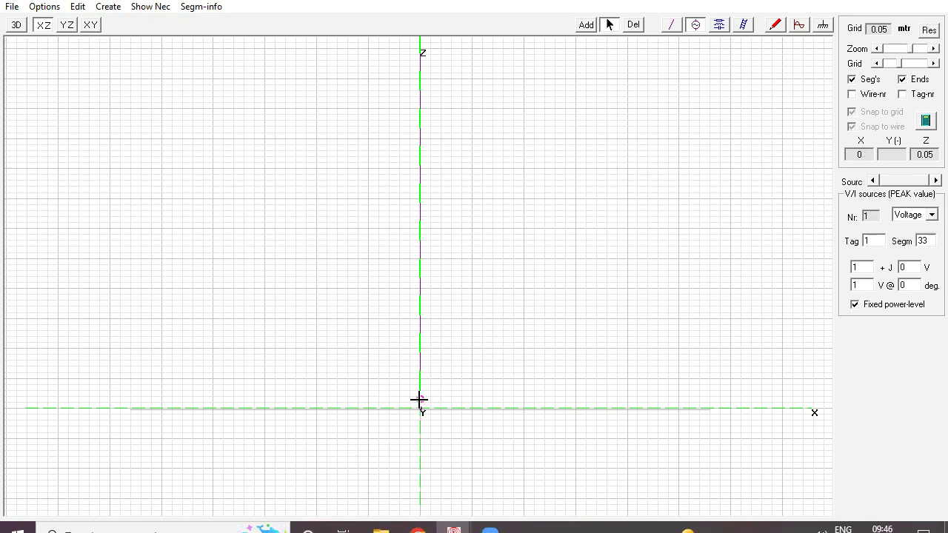
Place the feed source at the wire's bottom segment and adjust the zoom
left_click(420, 400)
left_click(876, 48)
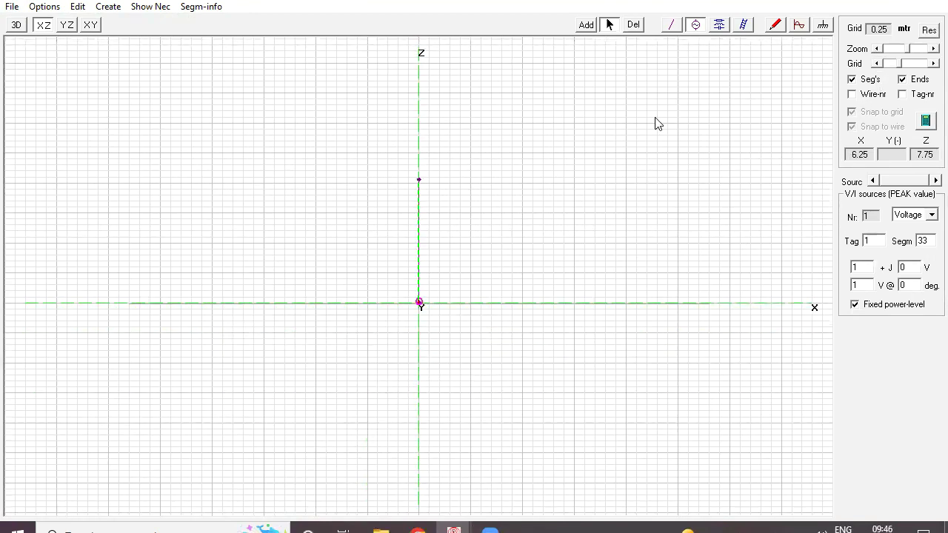
left_click(927, 50)
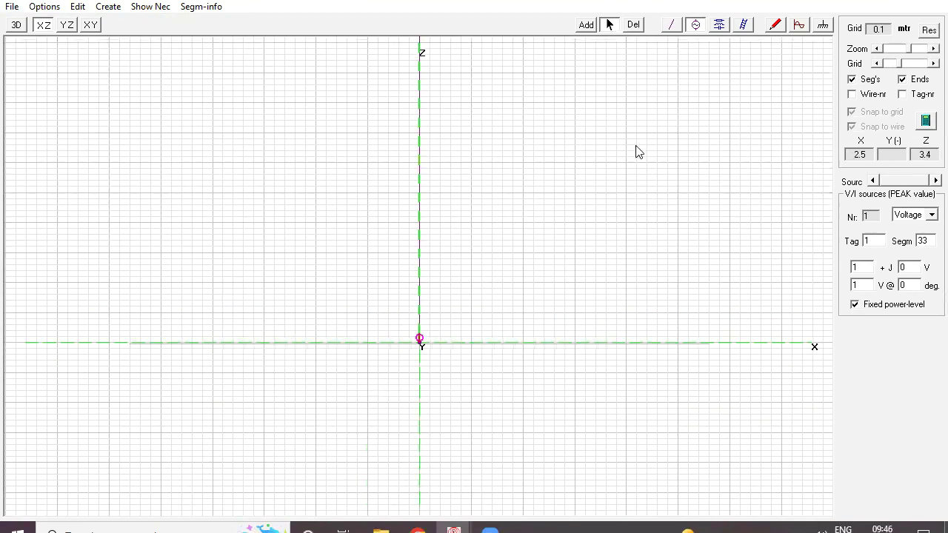
scroll(515, 281, "up", 5)
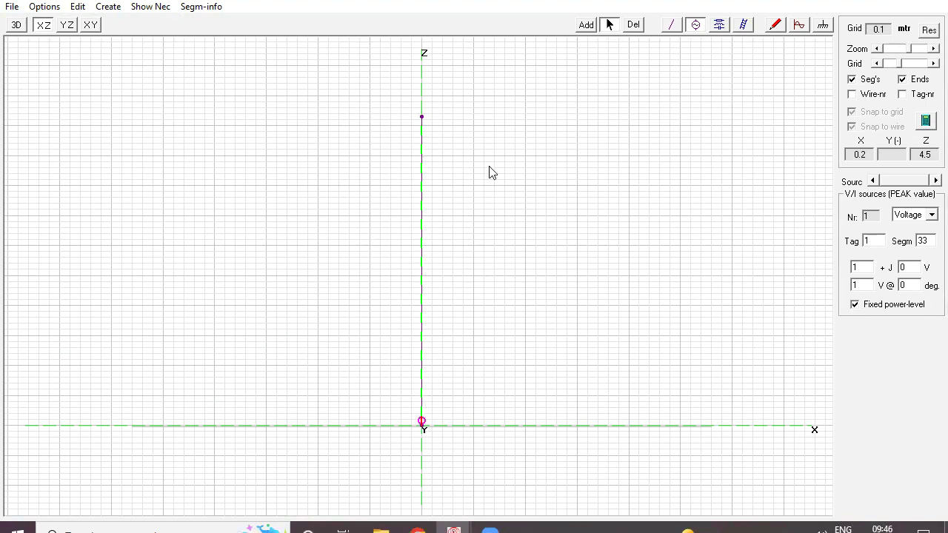
Add a copper wire-conductivity load to the whole structure
left_click(720, 30)
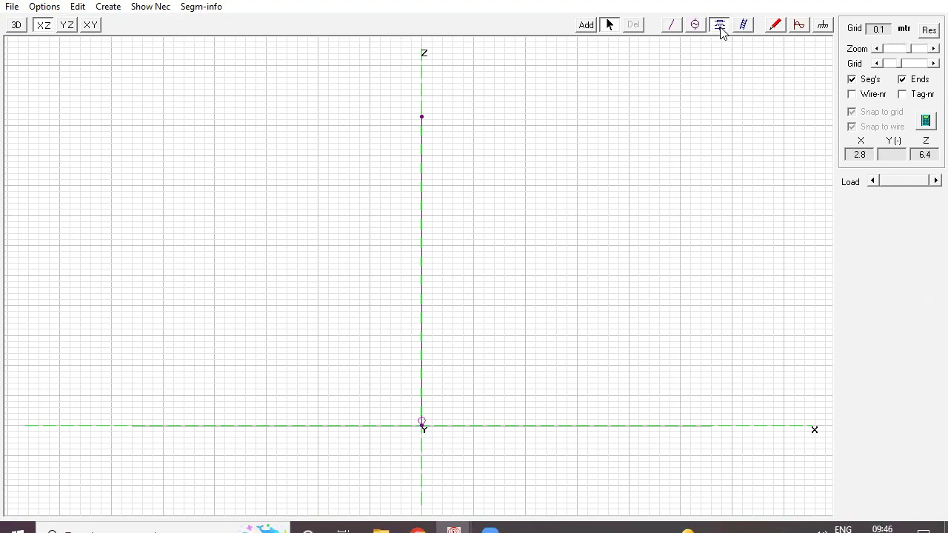
left_click(593, 25)
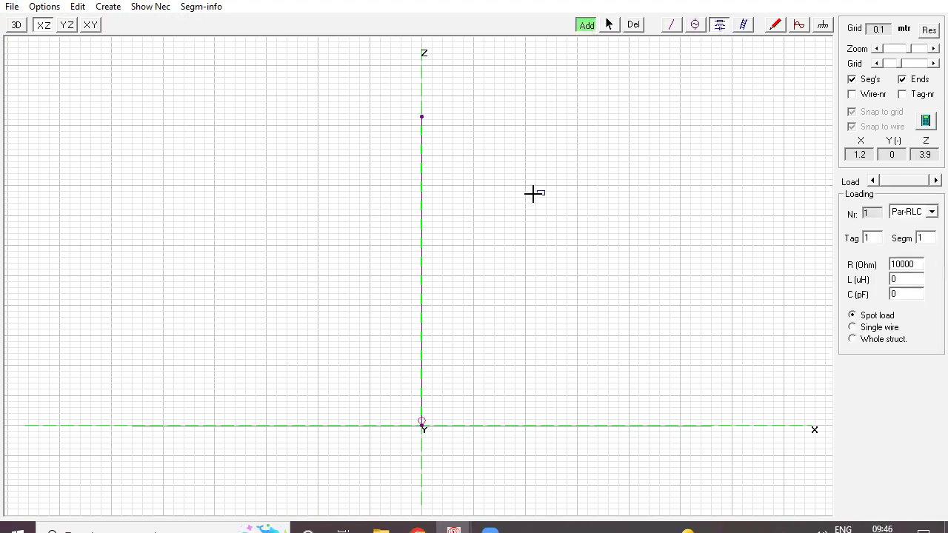
left_click(420, 236)
scroll(925, 215, "down", 1)
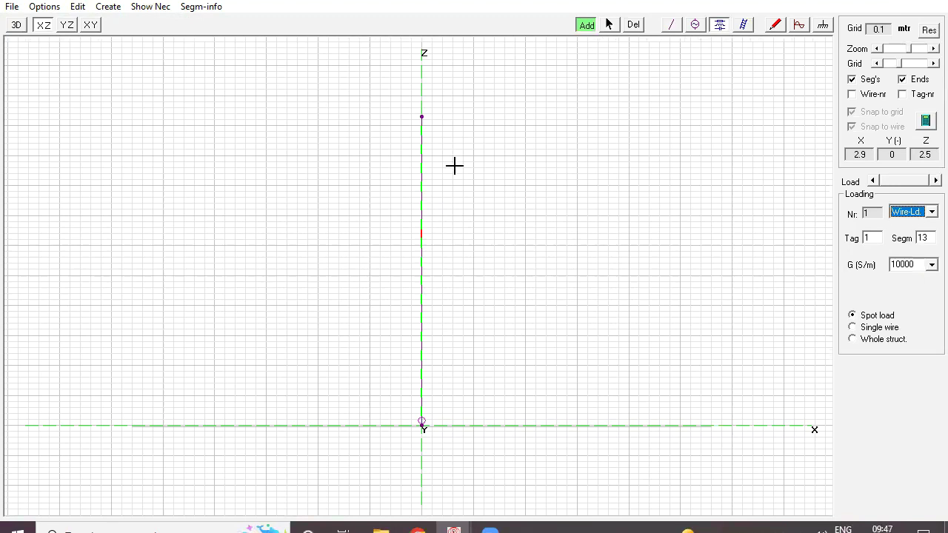
left_click(872, 343)
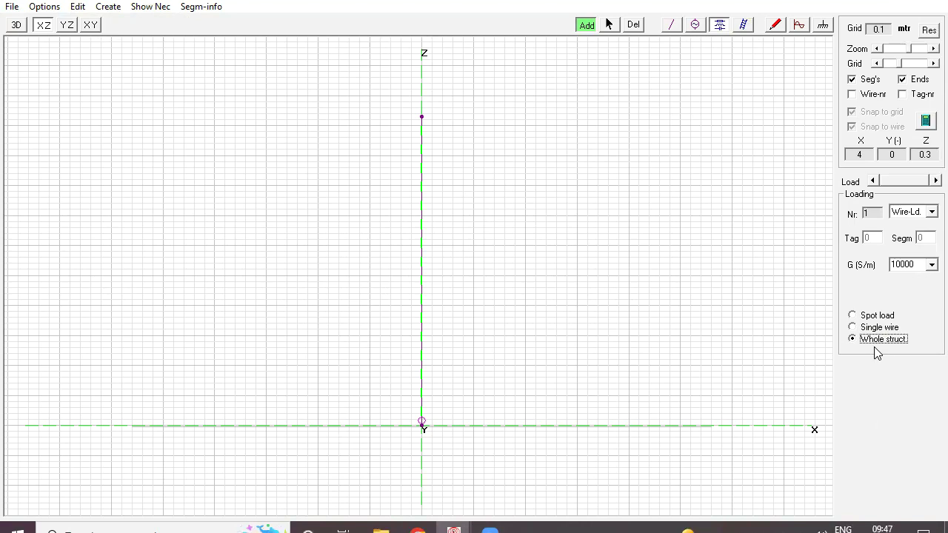
left_click(905, 264)
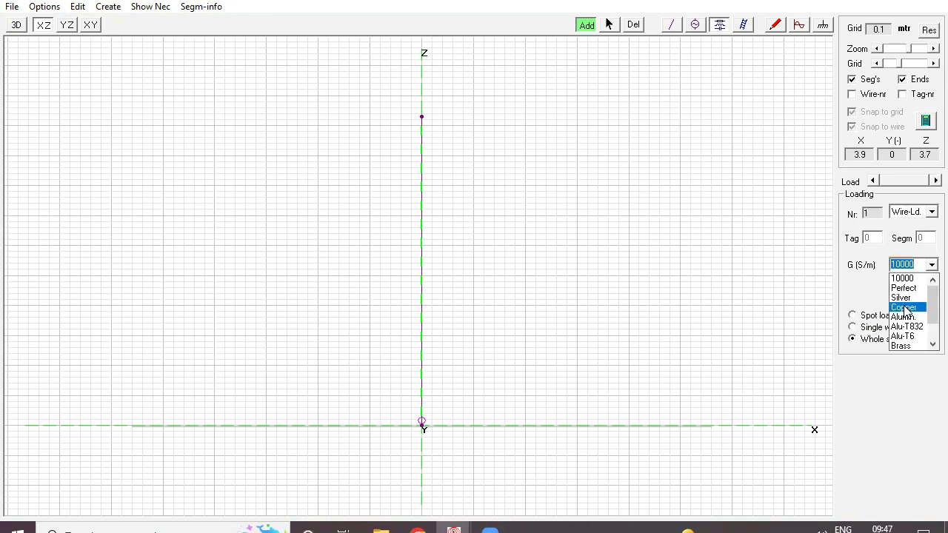
left_click(904, 307)
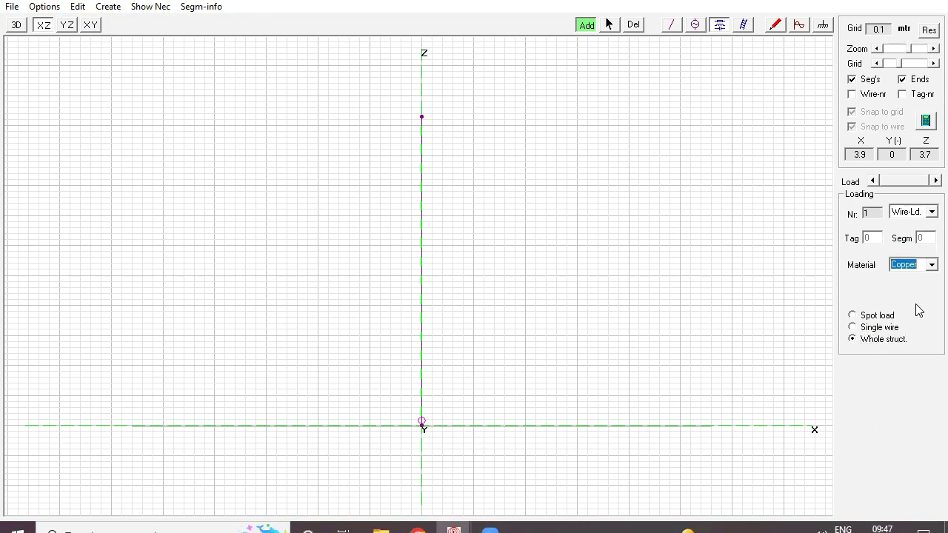
Close the material choices and start a second load, Nr 2
left_click(926, 266)
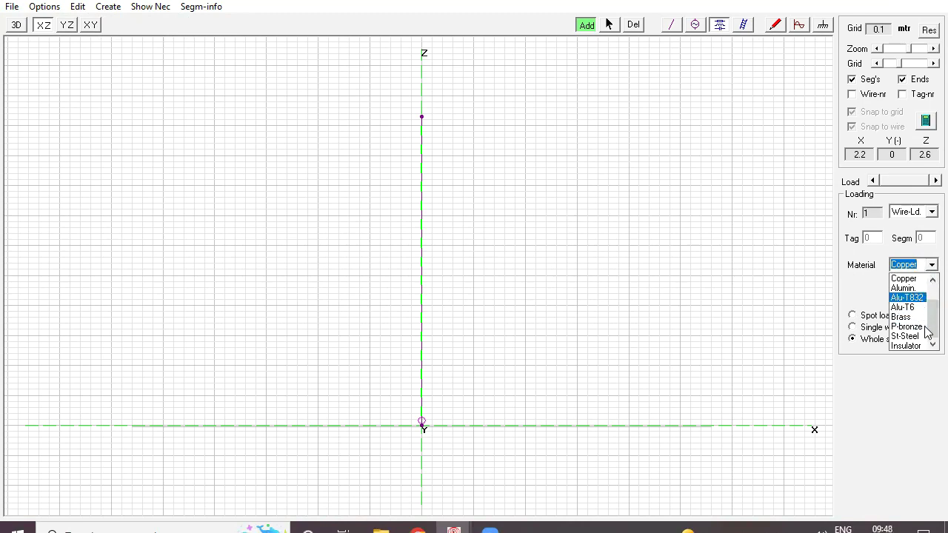
scroll(928, 295, "up", 1)
left_click(716, 26)
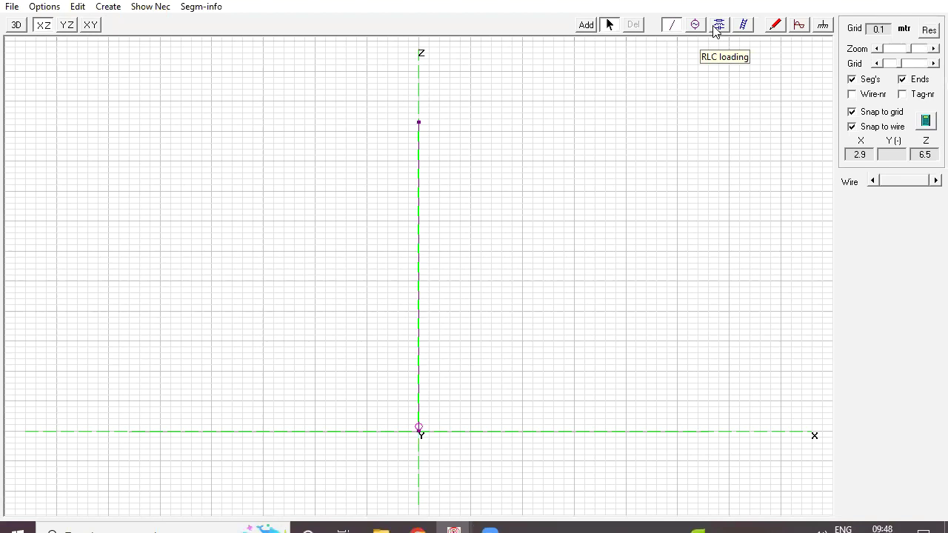
left_click(715, 27)
scroll(918, 297, "down", 1)
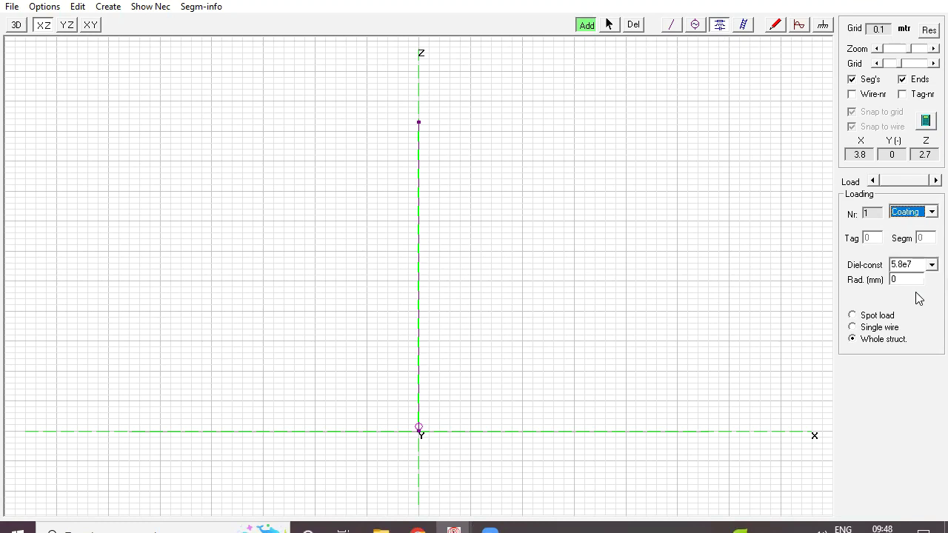
left_click(619, 108)
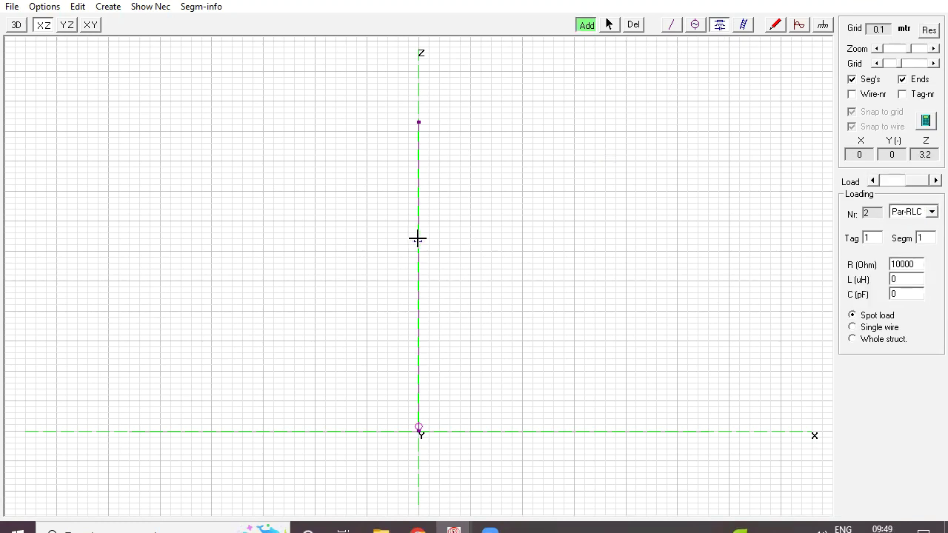
Define load 1 as a Copper wire load applied to the whole structure
left_click(872, 181)
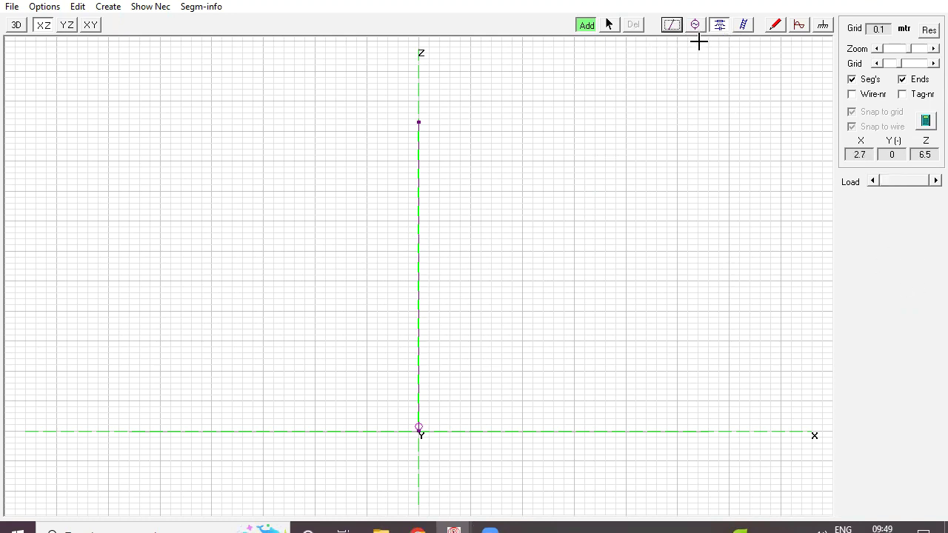
key("Escape")
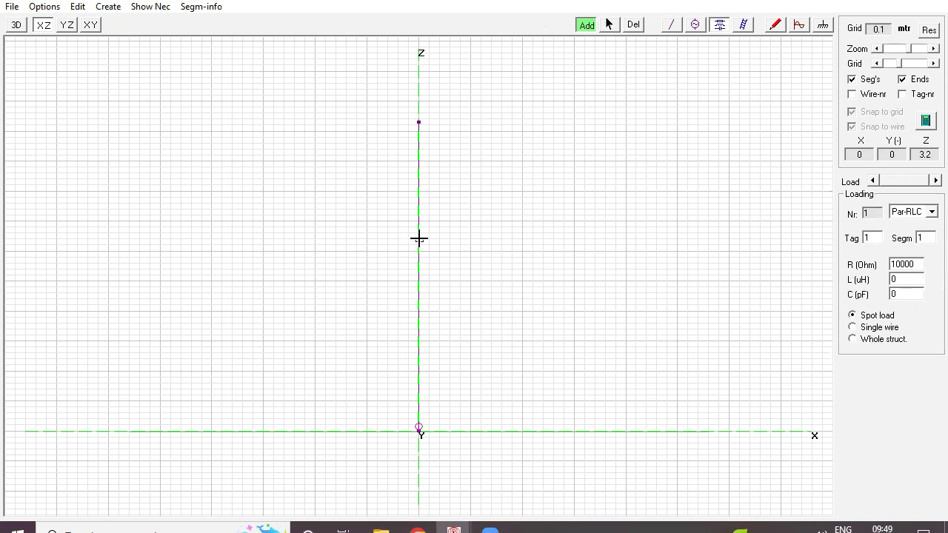
left_click(418, 238)
left_click(931, 211)
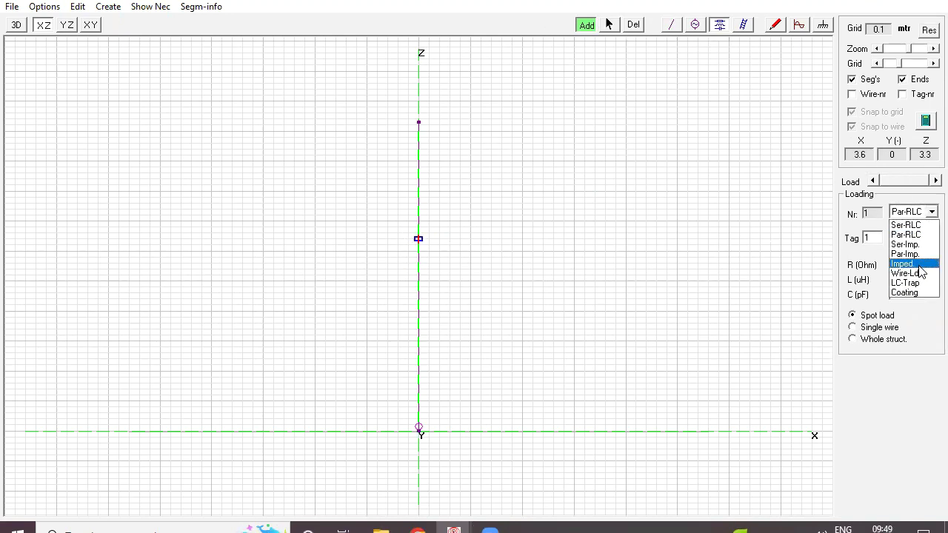
left_click(917, 273)
left_click(931, 265)
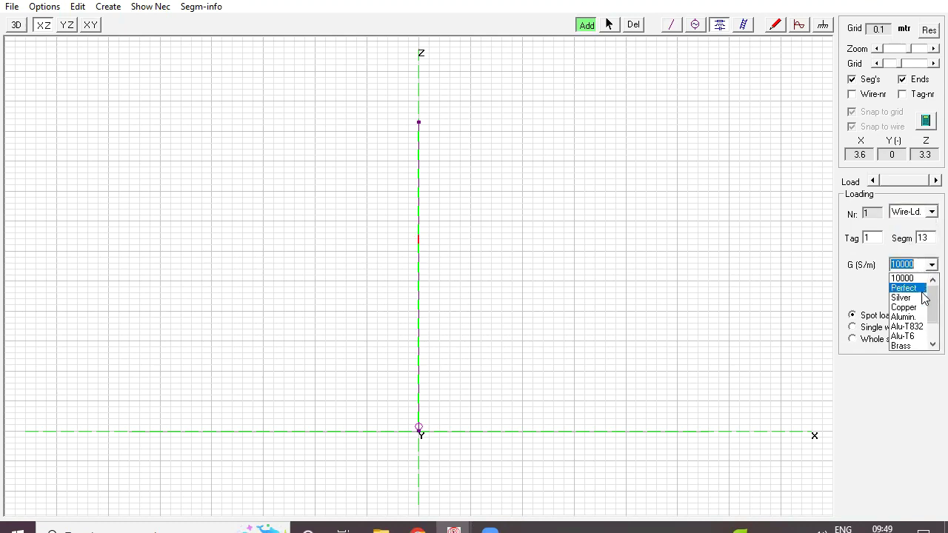
left_click(906, 306)
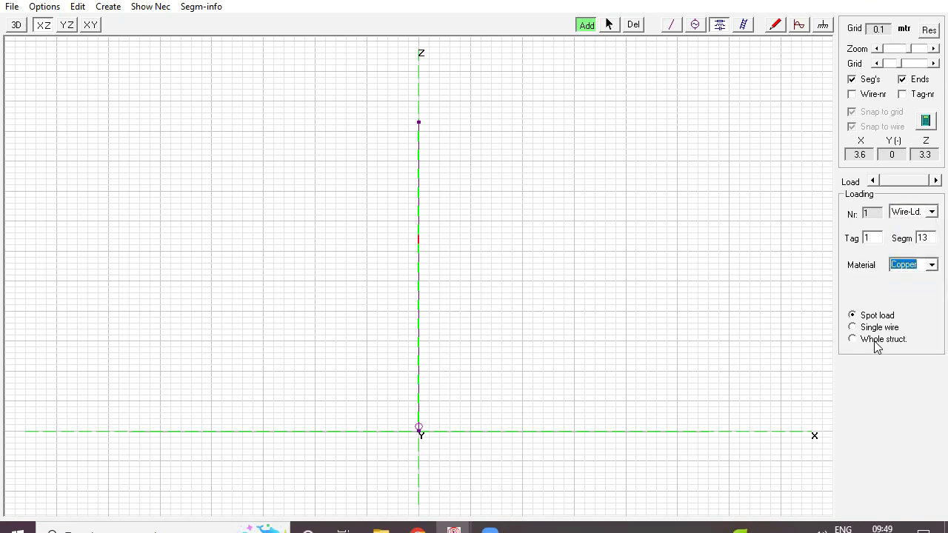
left_click(876, 341)
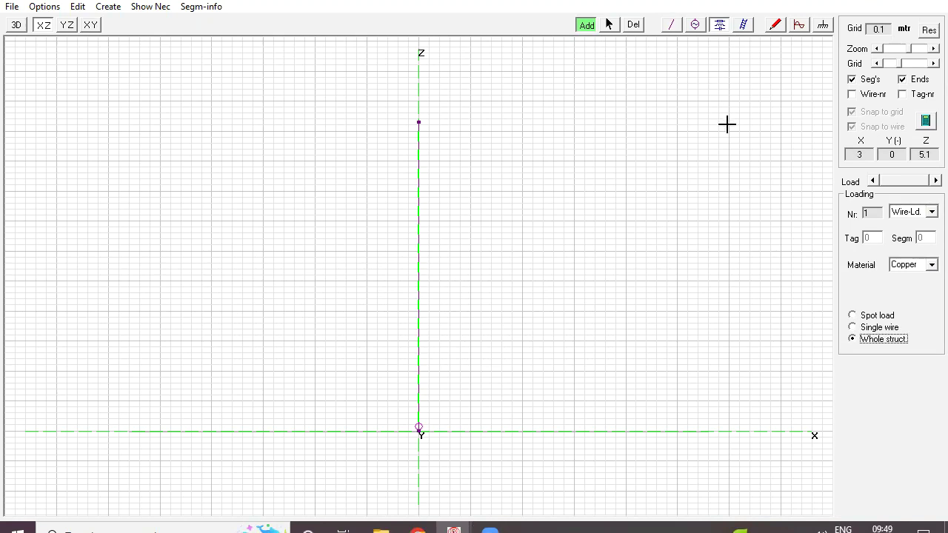
Add load 2 as a soft PVC coating with 2 mm radius
left_click(637, 178)
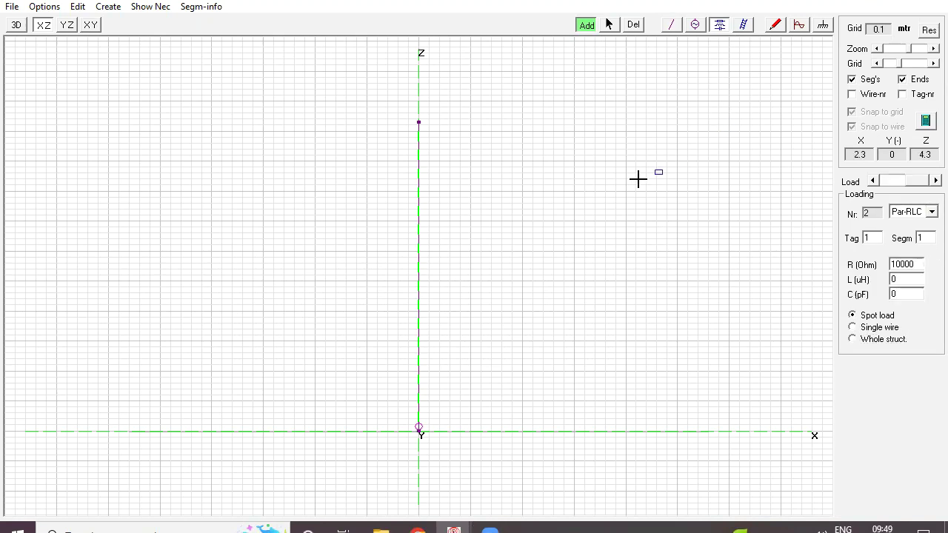
left_click(419, 201)
left_click(930, 212)
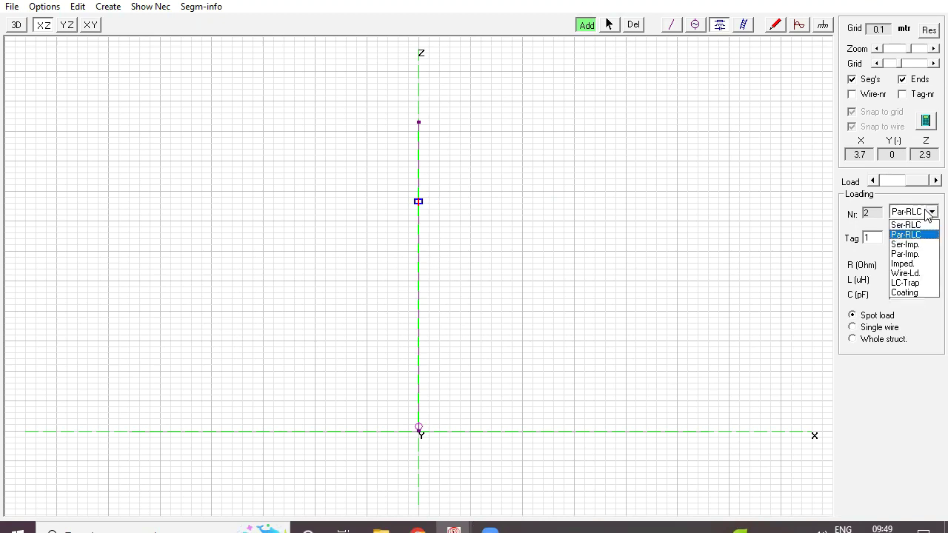
left_click(918, 293)
left_click(932, 264)
scroll(927, 326, "down", 2)
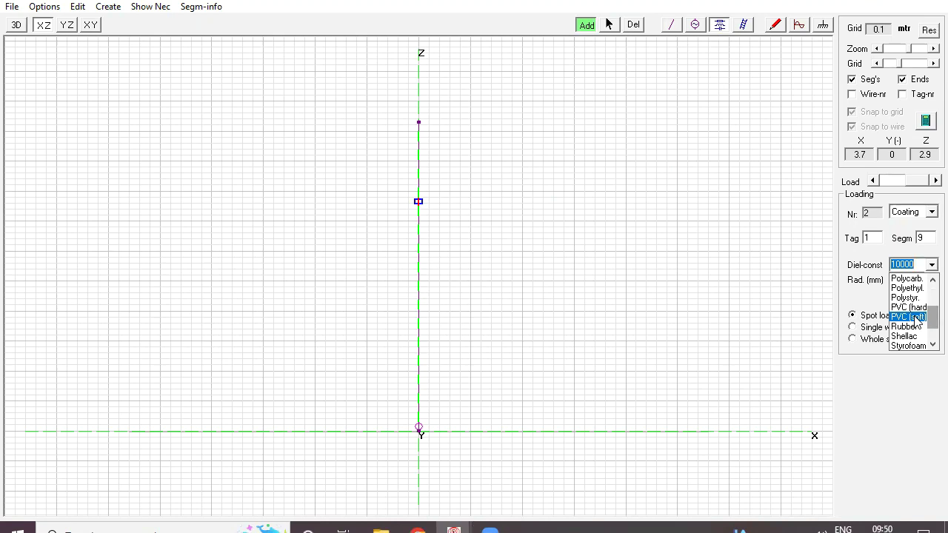
left_click(917, 318)
key("Tab")
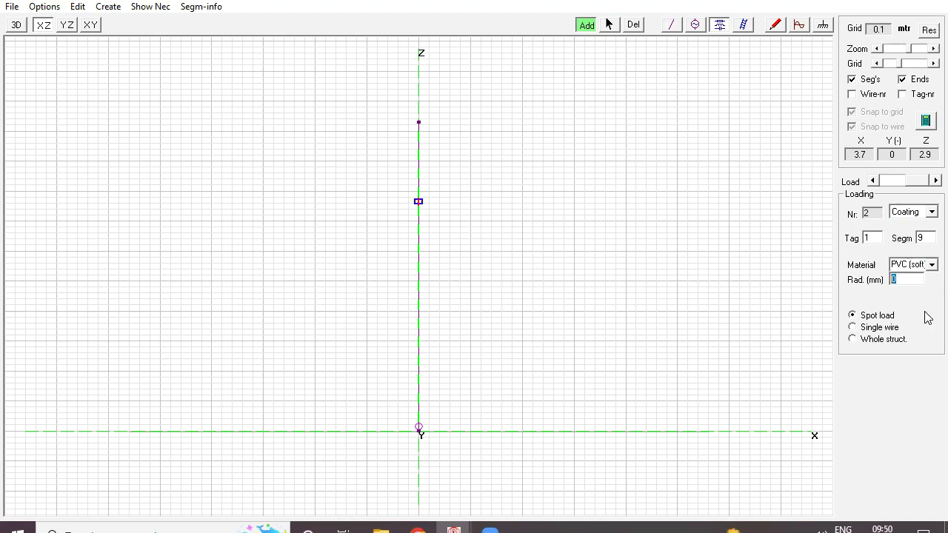
type("2")
Step through the loads to check the copper load and the PVC coating
left_click(929, 181)
left_click(928, 181)
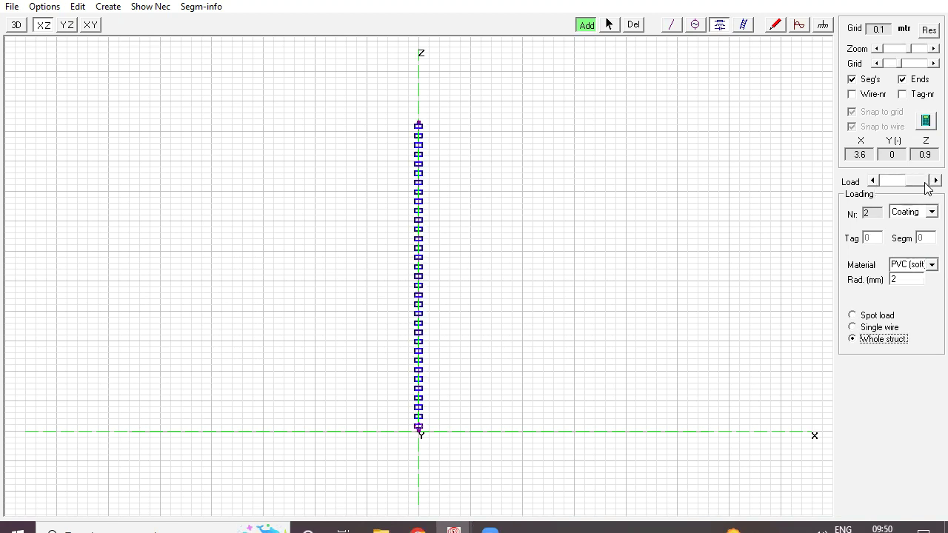
left_click(877, 181)
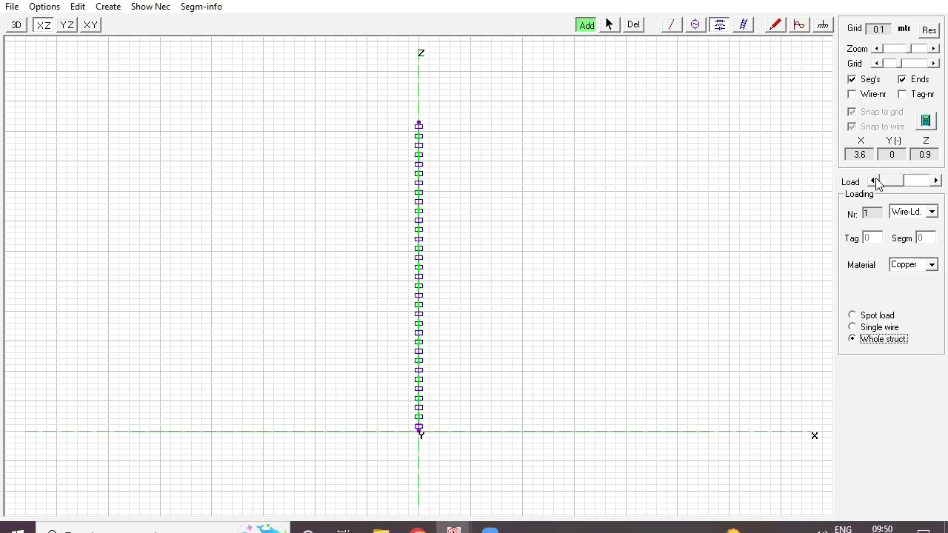
left_click(926, 182)
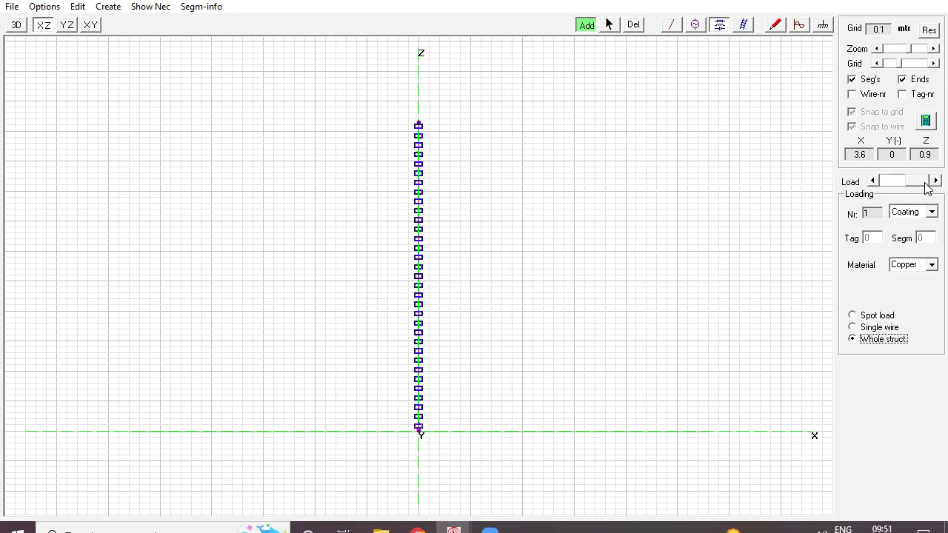
Run the 13.8–14.6 MHz sweep in 0.05 MHz steps on the 5.15 m vertical, then view impedance
left_click(925, 124)
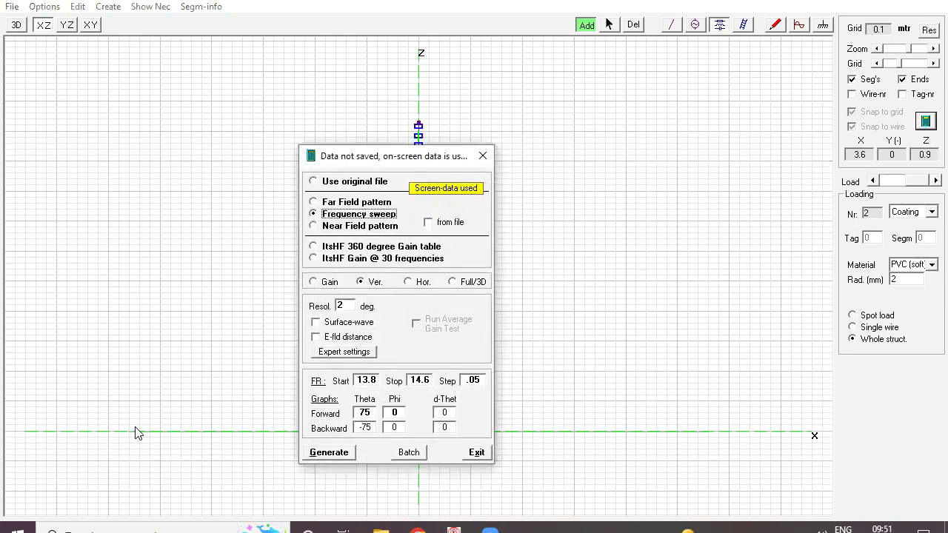
key("Return")
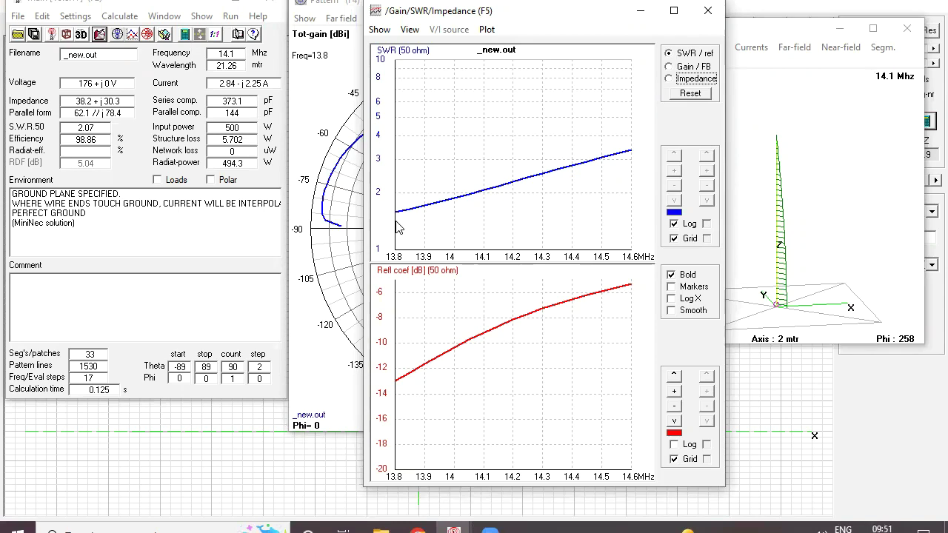
left_click(668, 78)
left_click(883, 437)
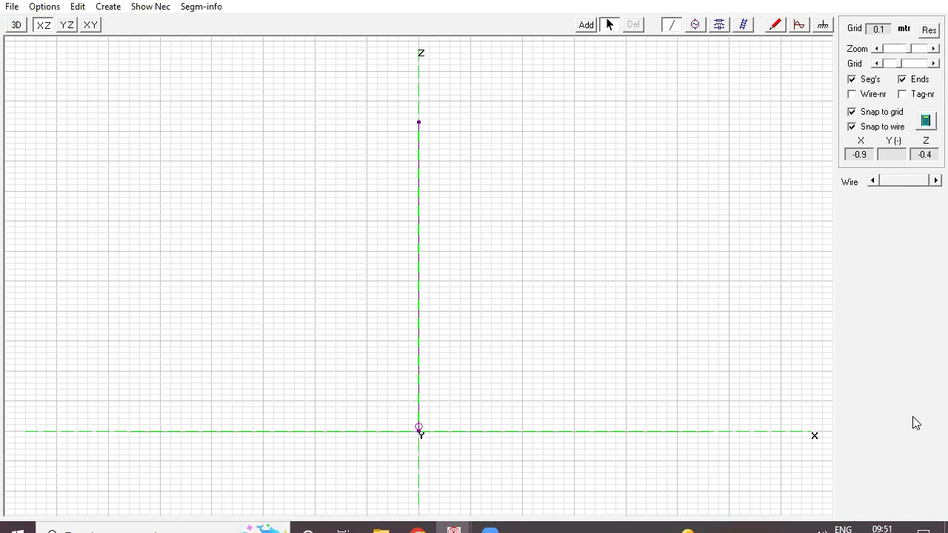
Drag the vertical's top end down to 5.1 m and read SWR and impedance around 14 MHz
left_click(418, 236)
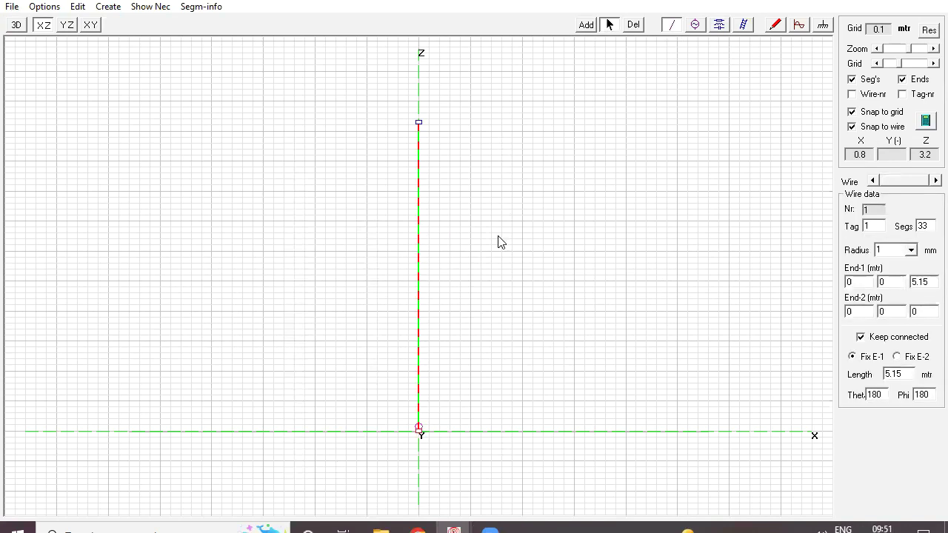
left_click(418, 120)
left_click_drag(418, 119, 417, 119)
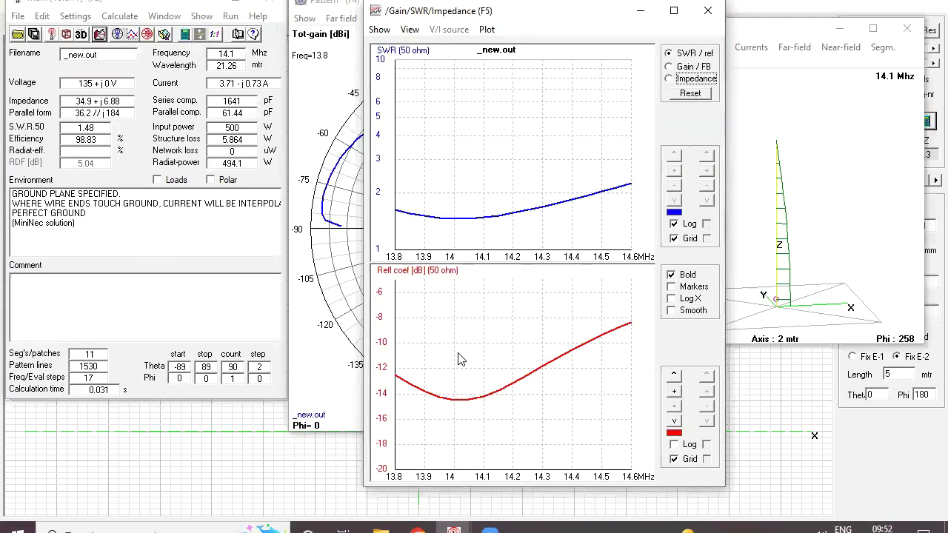
left_click(463, 250)
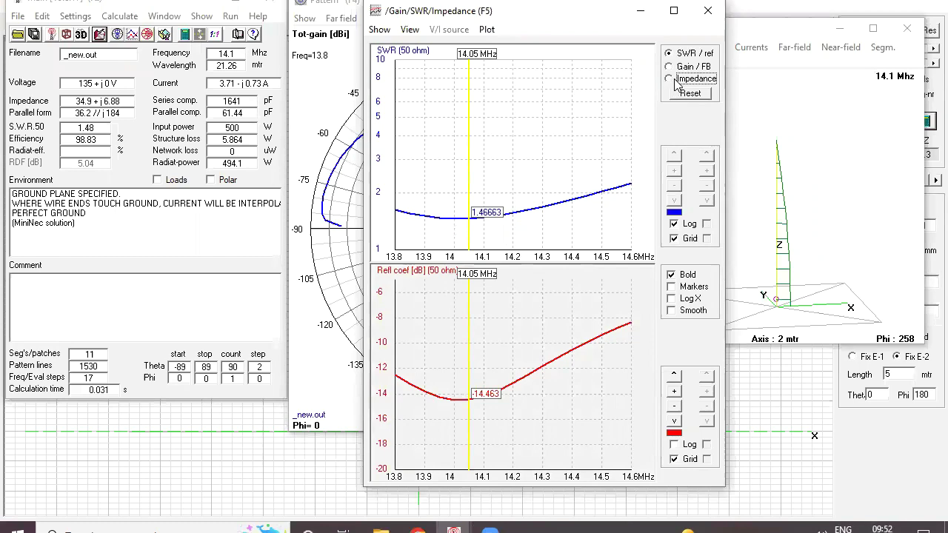
left_click(673, 78)
left_click(449, 234)
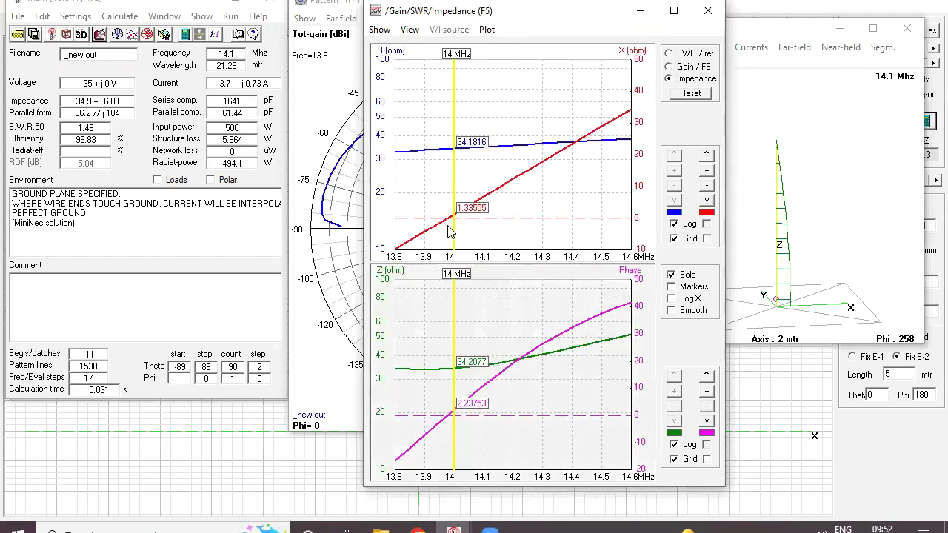
left_click(444, 233)
left_click(448, 234)
left_click(323, 478)
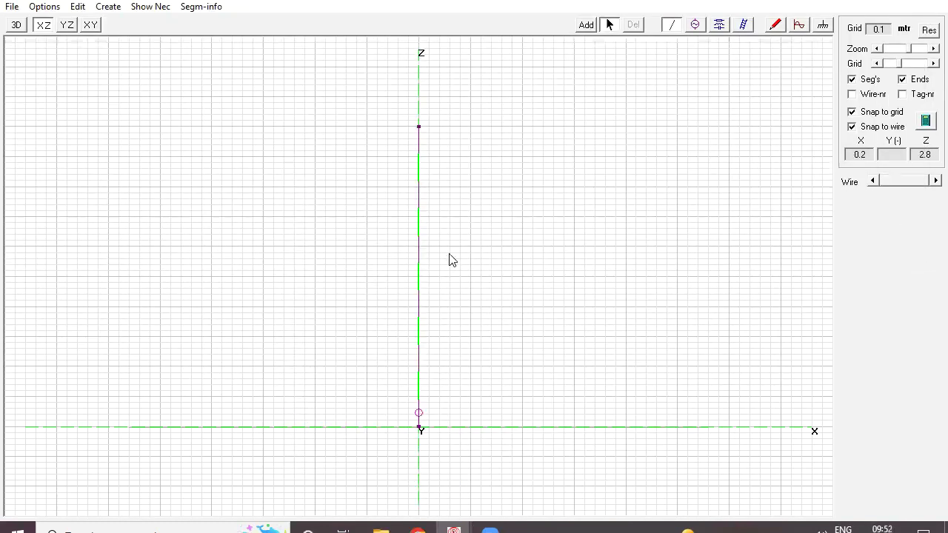
Set the vertical's length to 4.9 m, rerun the sweep, and read impedance at 14.25 MHz
left_click(419, 229)
double_click(890, 378)
type("4.9")
key("Return")
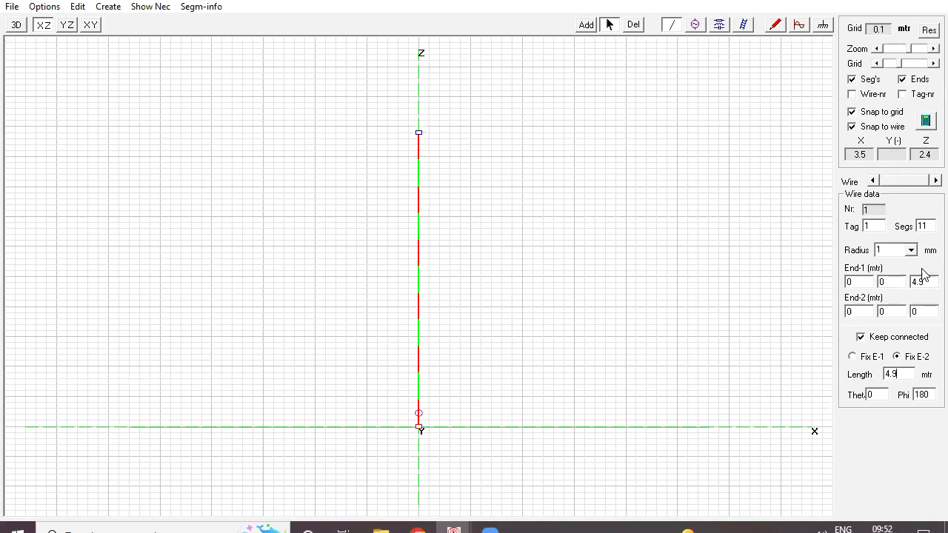
left_click(926, 122)
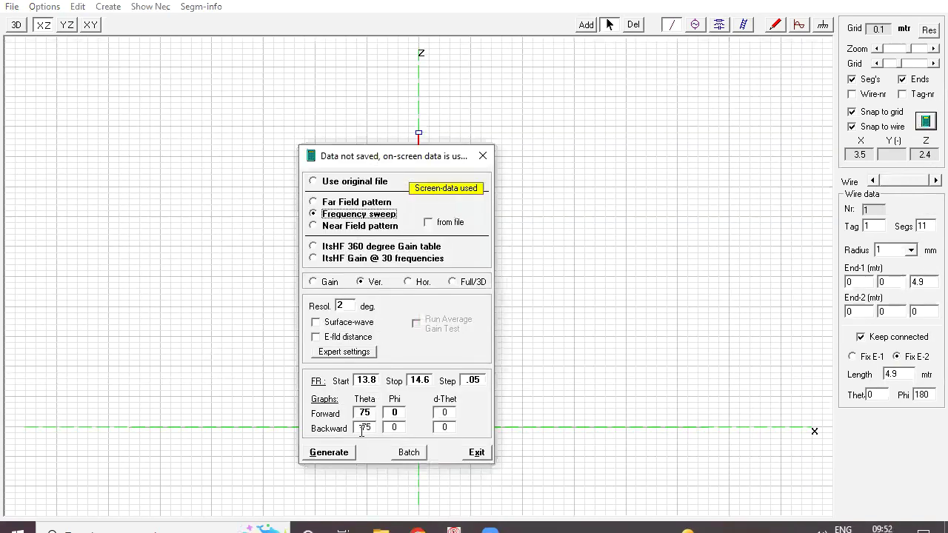
left_click(345, 447)
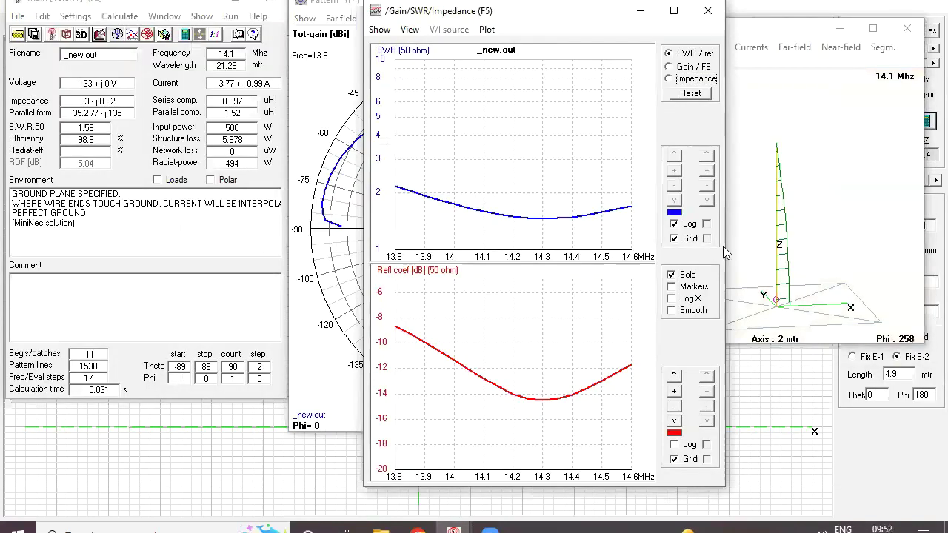
left_click(689, 66)
left_click(696, 79)
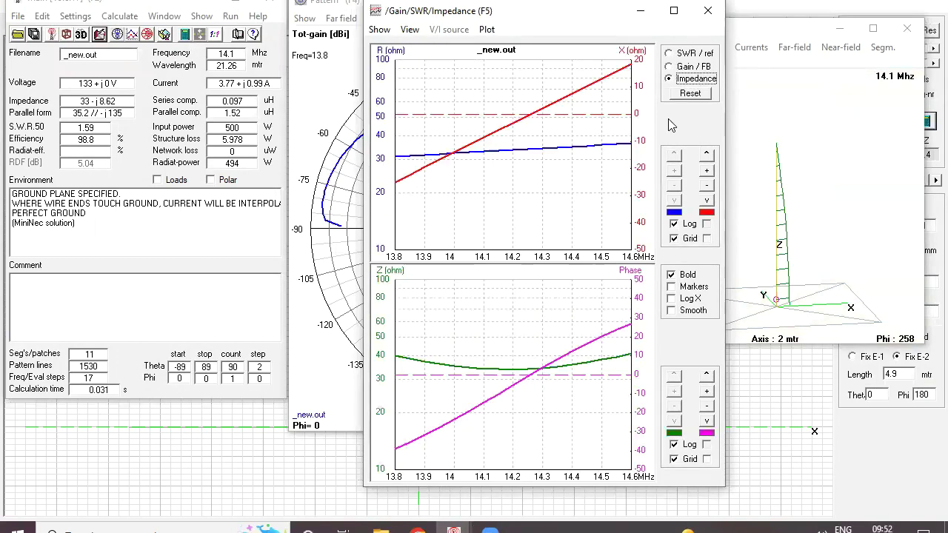
left_click(527, 148)
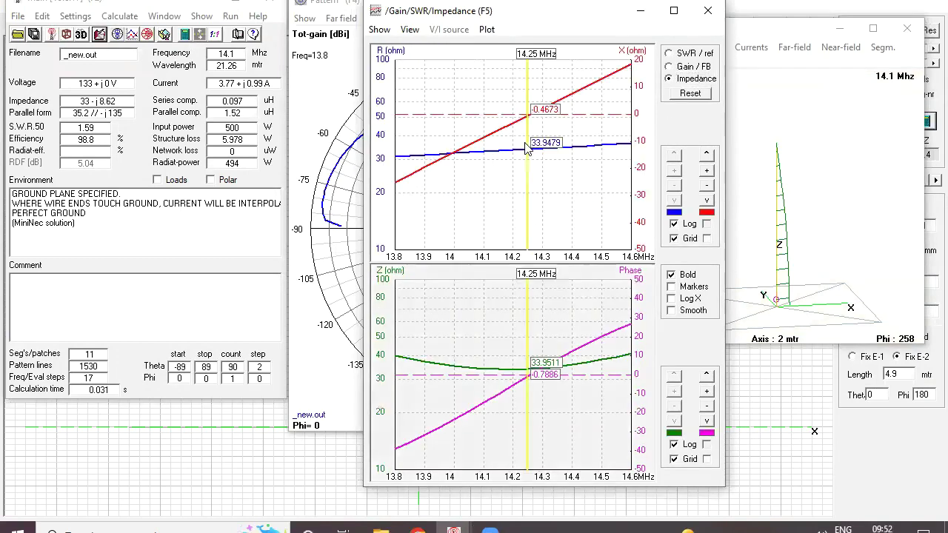
left_click(784, 435)
Change the vertical's length to 4.95 m, rerun the sweep, and read impedance at 14.1 MHz
left_click(420, 197)
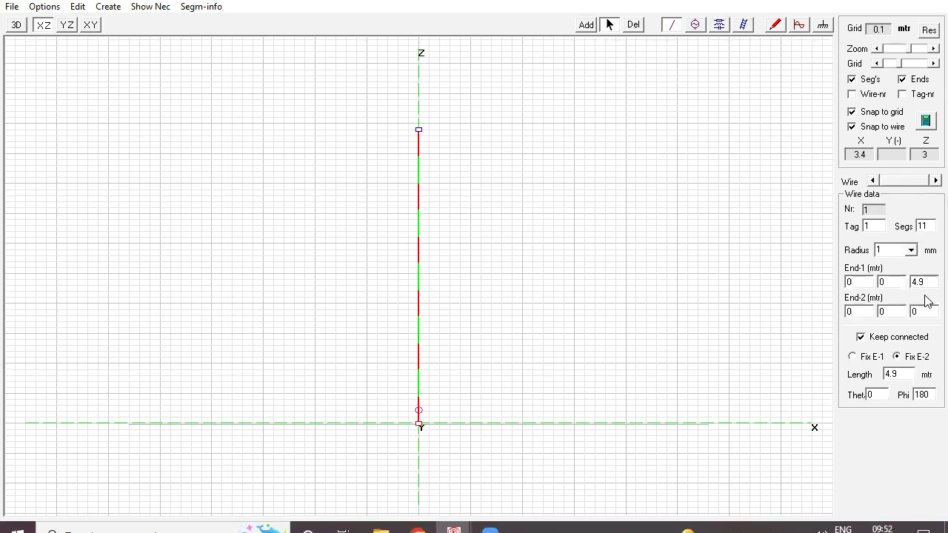
left_click(907, 374)
type("56")
key("Return")
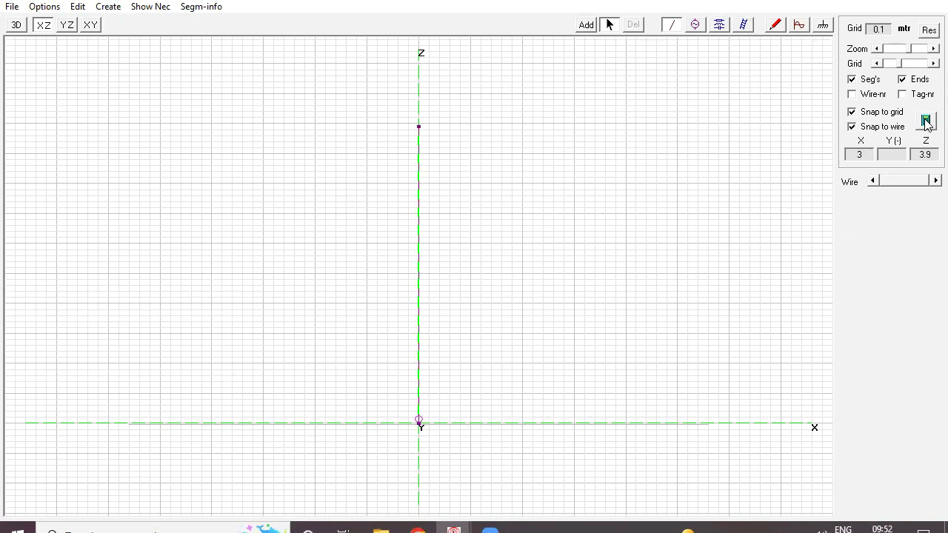
left_click(926, 121)
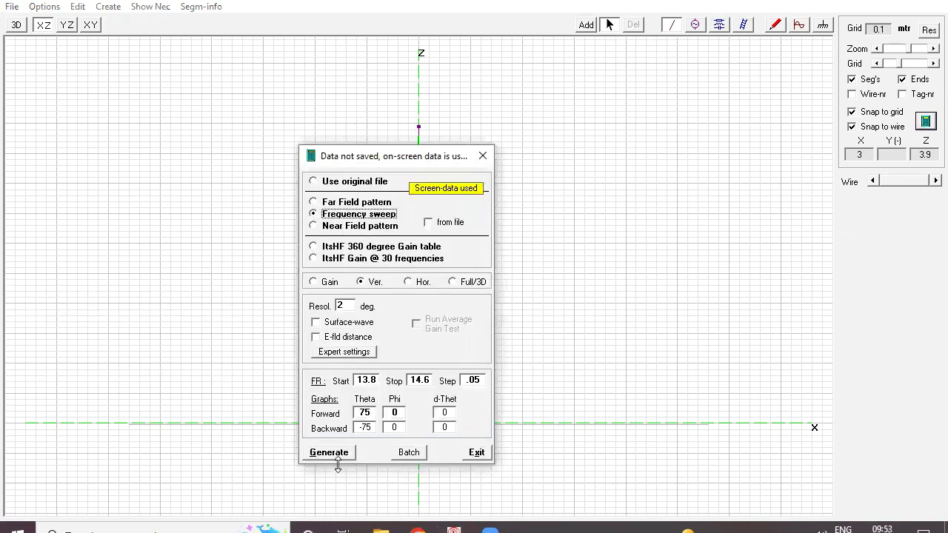
left_click(338, 453)
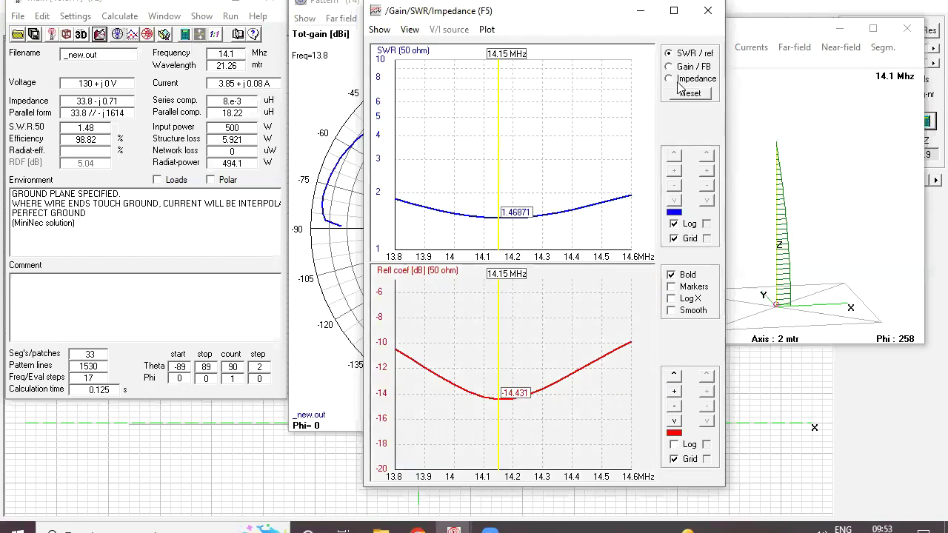
left_click(680, 81)
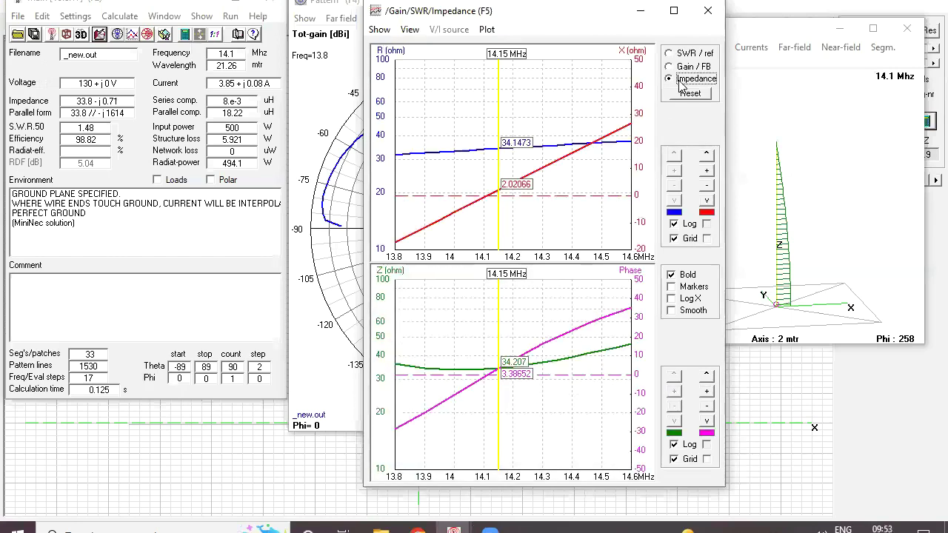
left_click(487, 214)
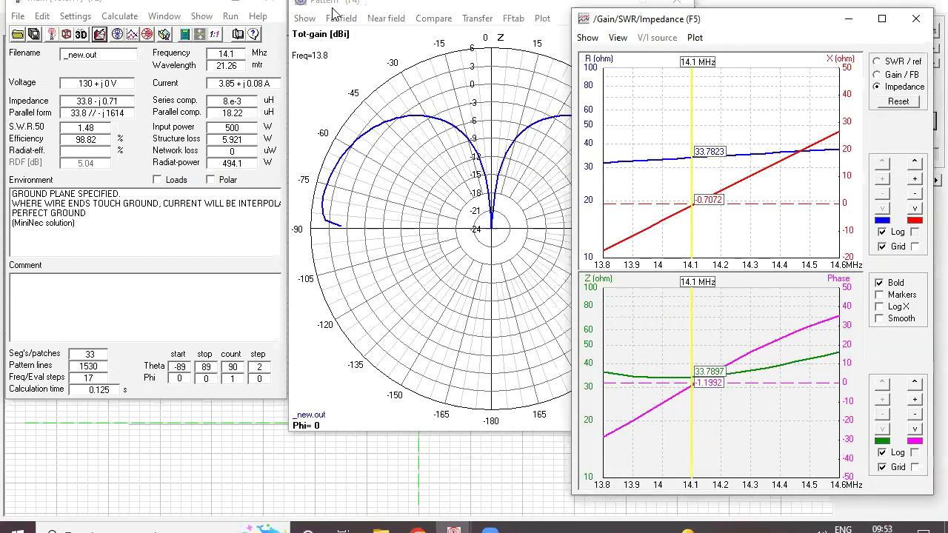
left_click(333, 13)
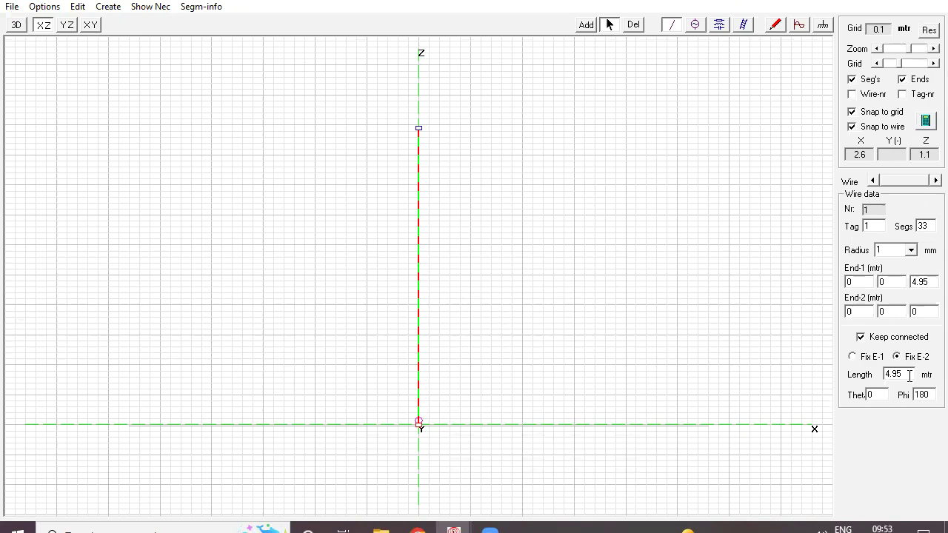
Save the model as vertical_demo, then lift the 4.95 m vertical to span 1 m to 5.95 m
left_click(12, 6)
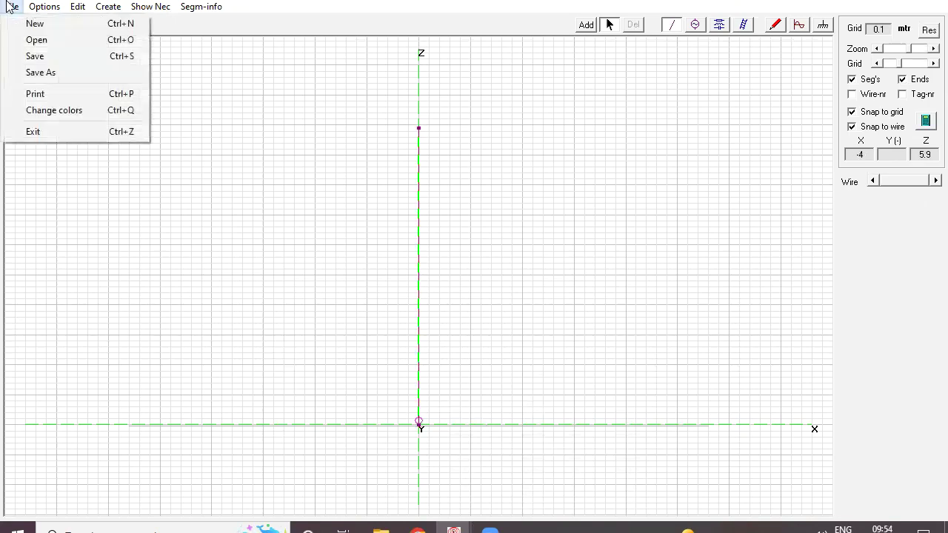
left_click(38, 74)
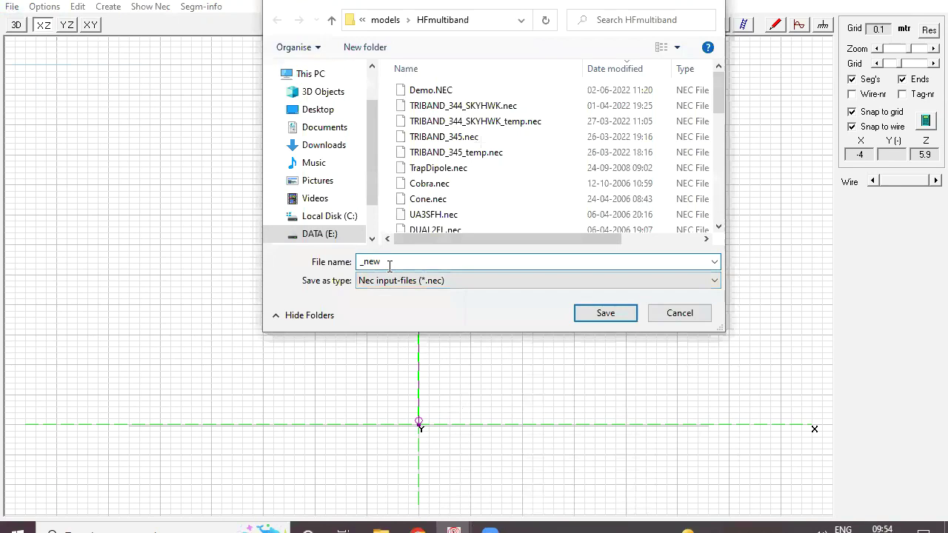
type("vertical_demo")
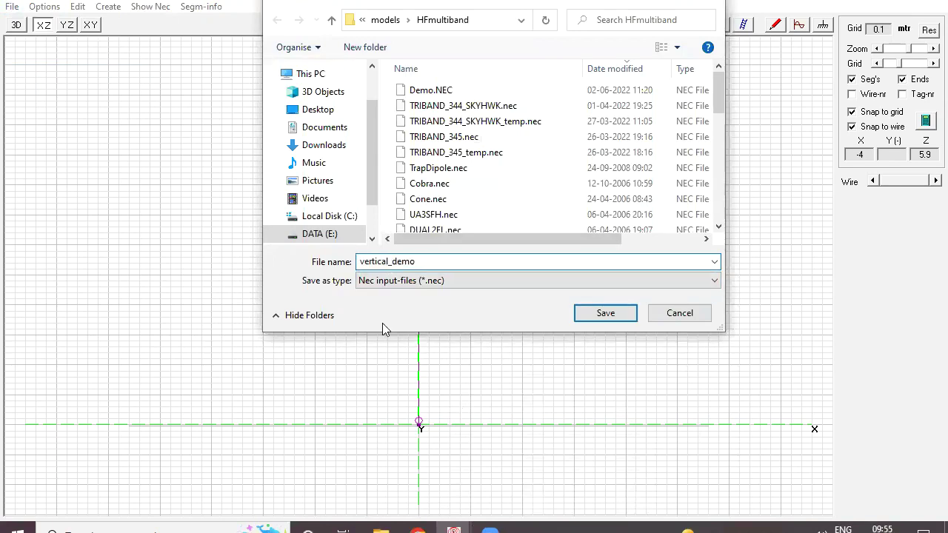
left_click(606, 314)
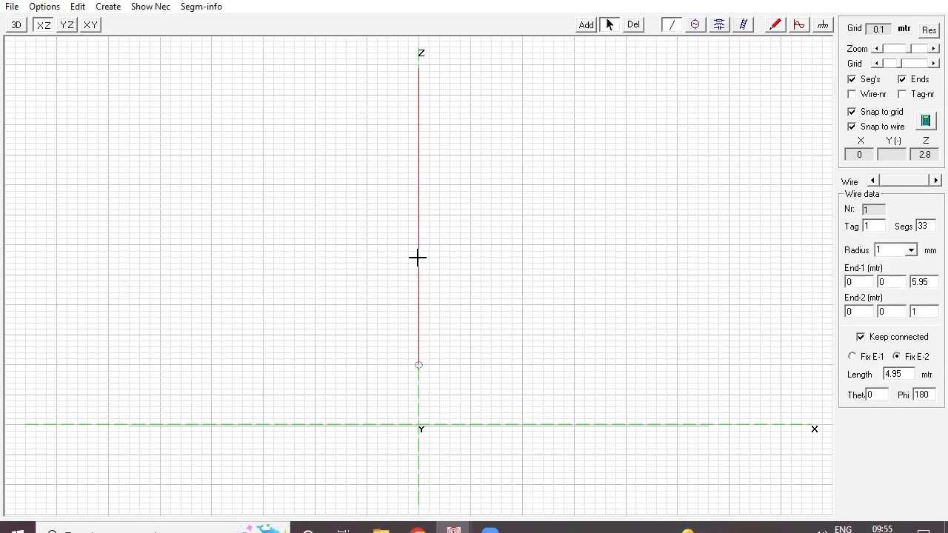
left_click(417, 364)
left_click(642, 63)
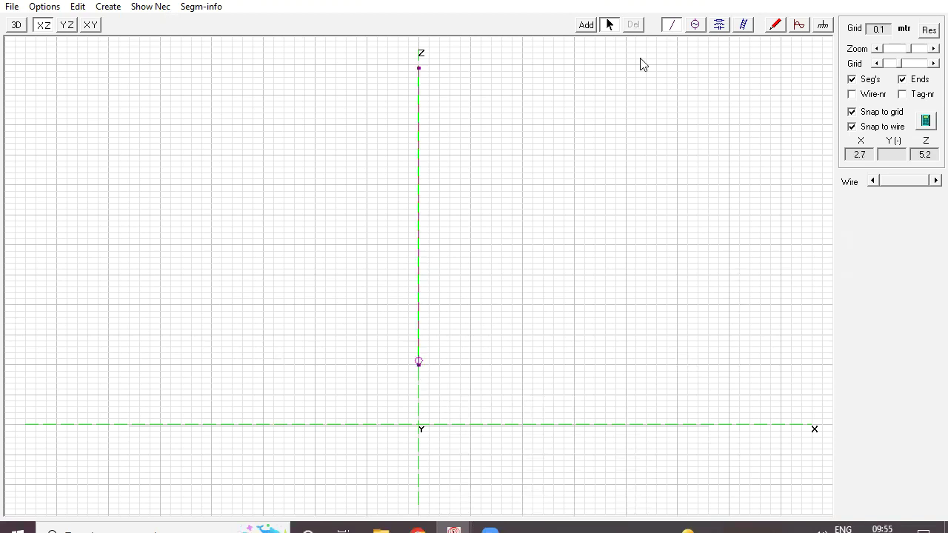
Draw a 4.95 m radial rightward from the vertical's base
left_click(583, 28)
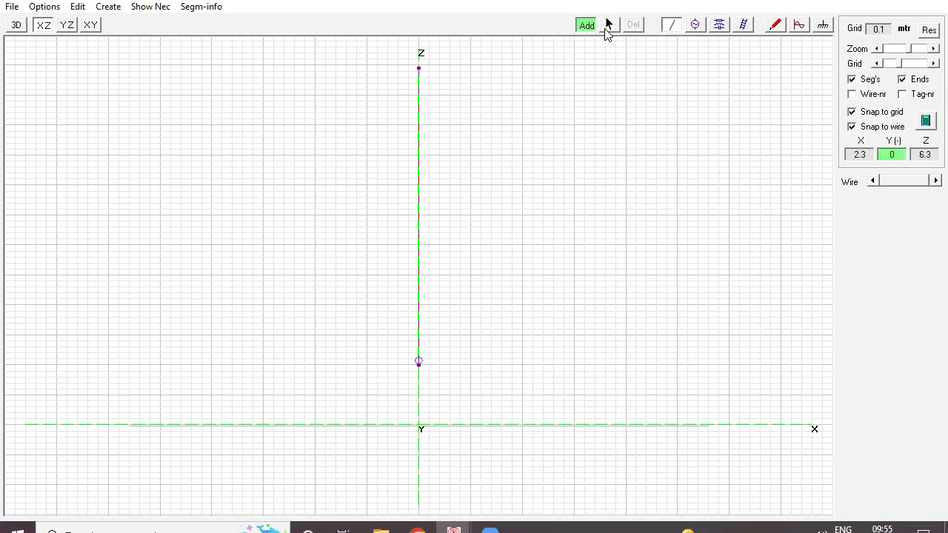
left_click(606, 28)
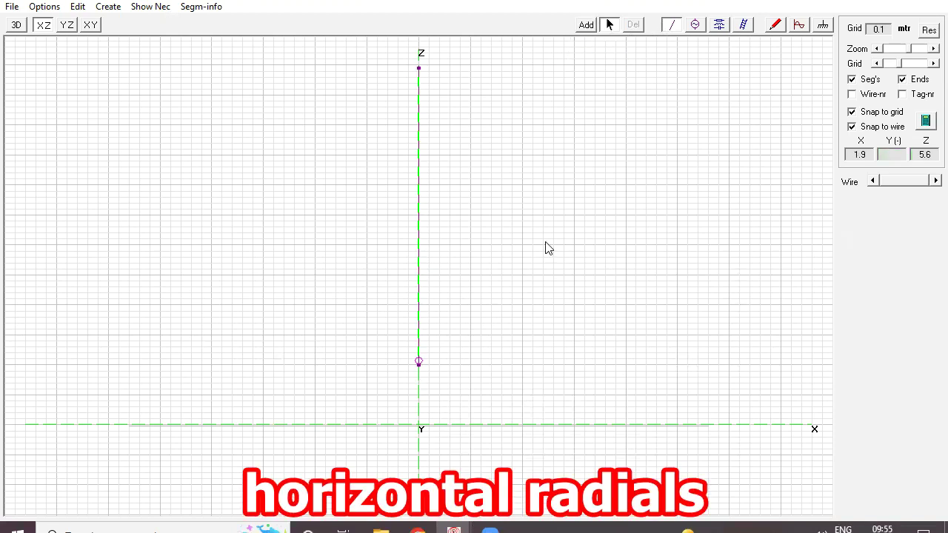
left_click(586, 30)
left_click_drag(419, 362, 783, 364)
left_click_drag(907, 374, 837, 381)
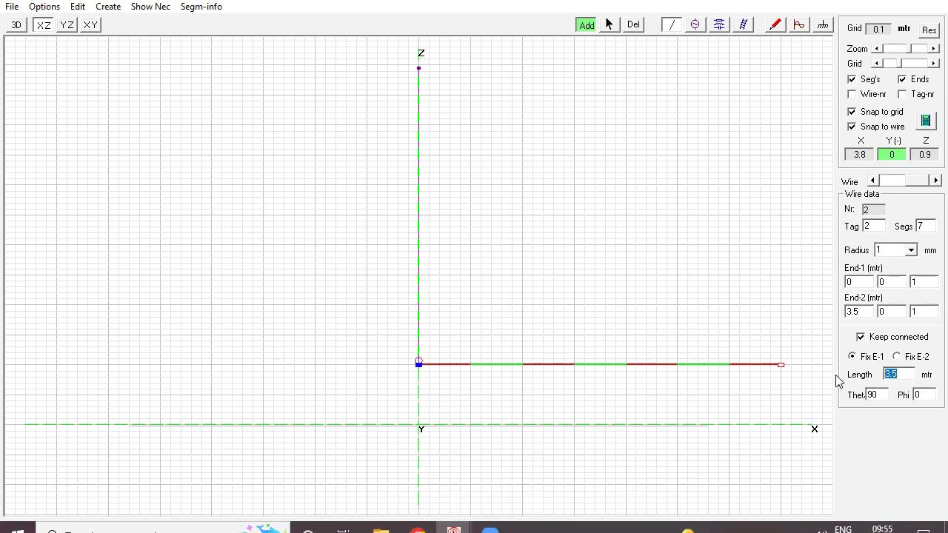
type("4.95")
key("Return")
Draw a second 4.95 m radial leftward from the base, levelling its outer end at 1 m
left_click_drag(419, 363, 13, 368)
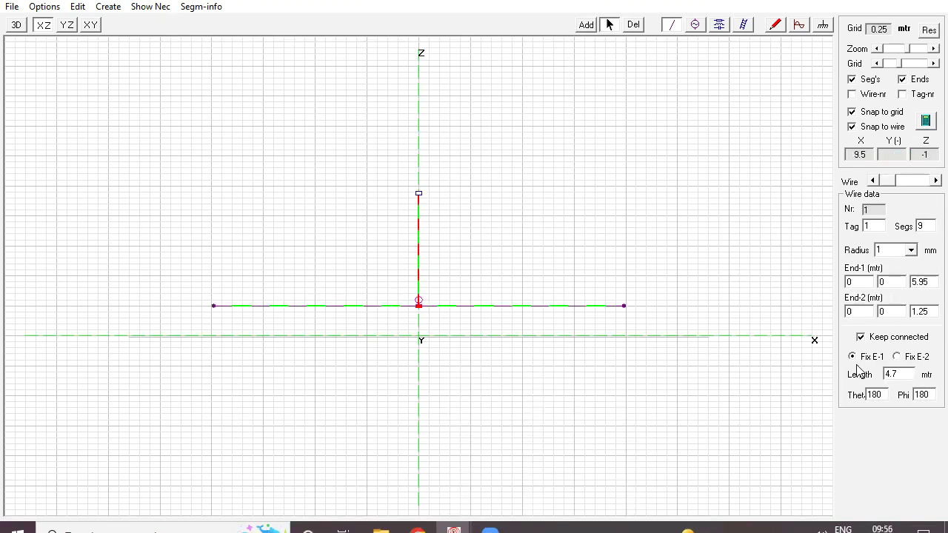
left_click(903, 374)
key("BackSpace")
type("95")
key("Return")
left_click(211, 310)
left_click_drag(211, 309, 211, 312)
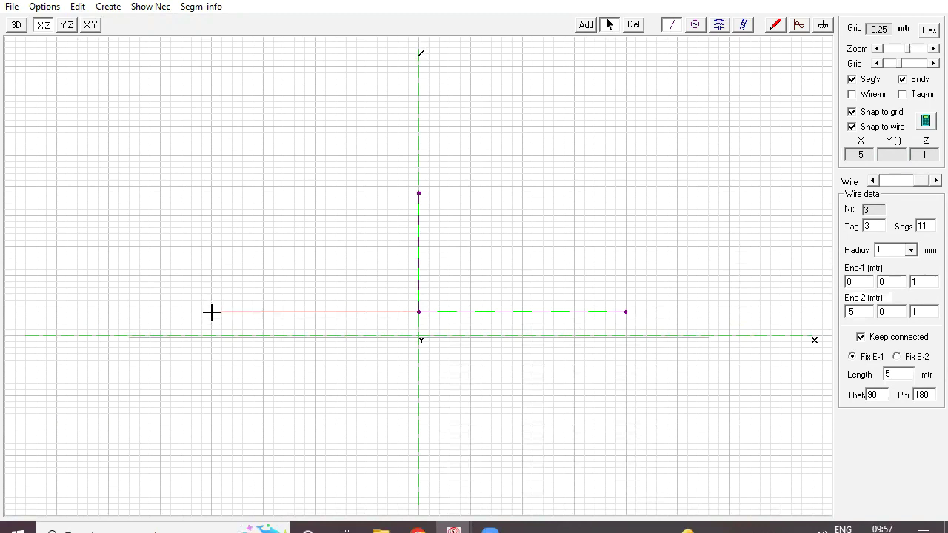
left_click(540, 310)
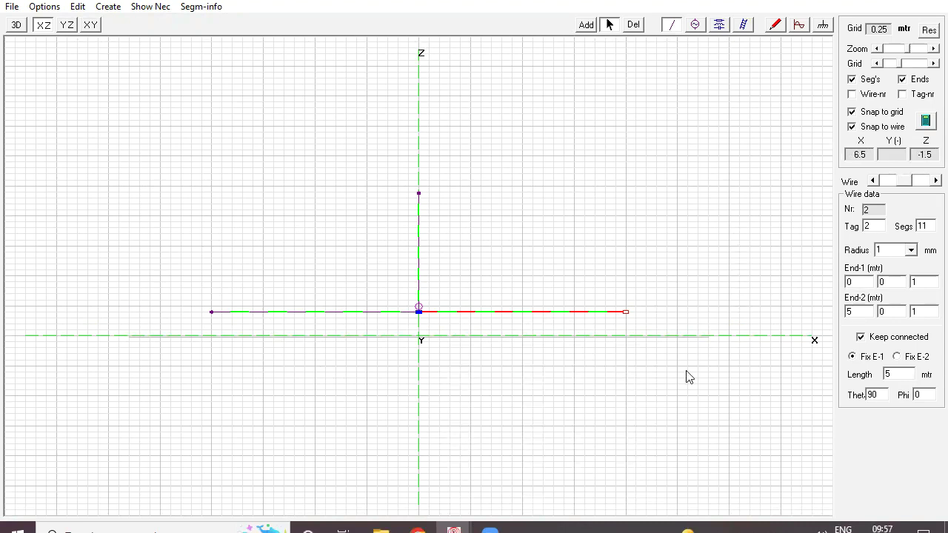
Run the frequency sweep and read impedance at 14.45 and 14.5 MHz, where reactance nears zero
left_click(926, 125)
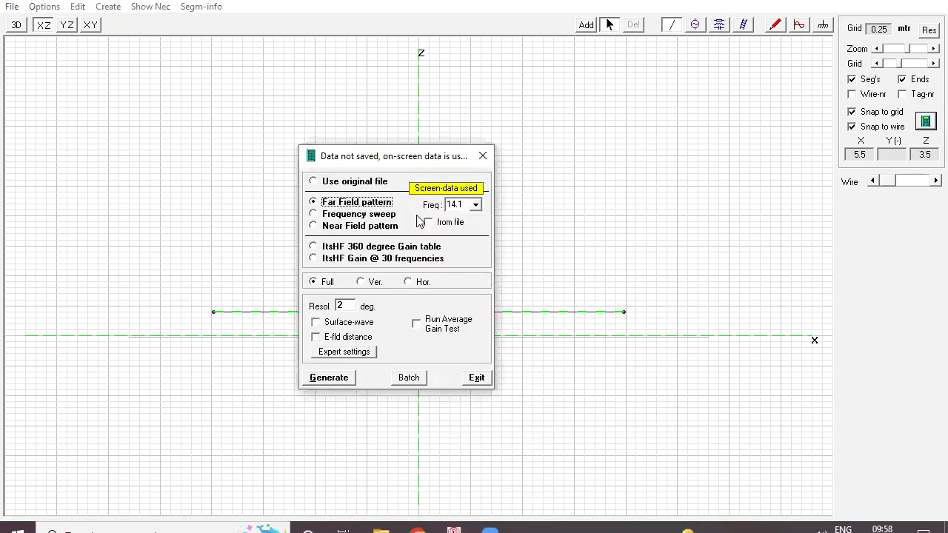
left_click(361, 214)
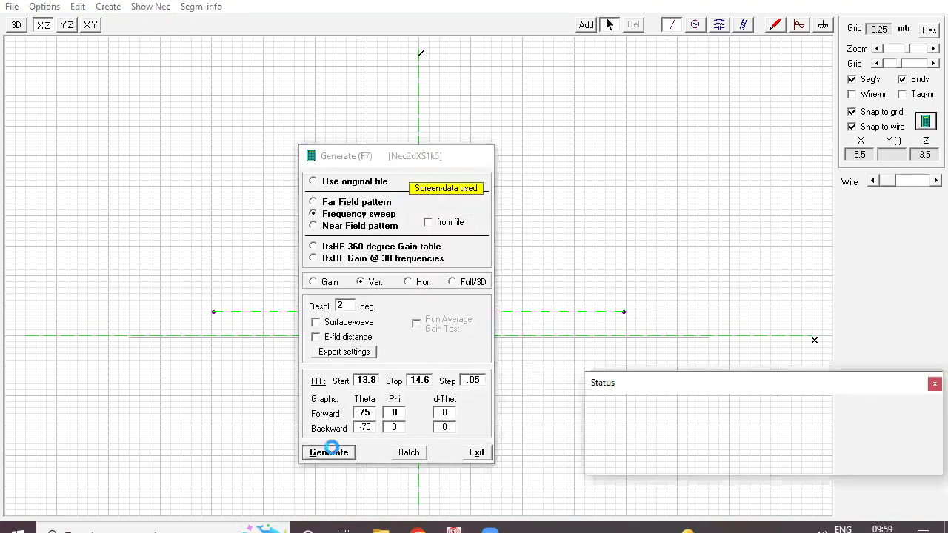
left_click(330, 452)
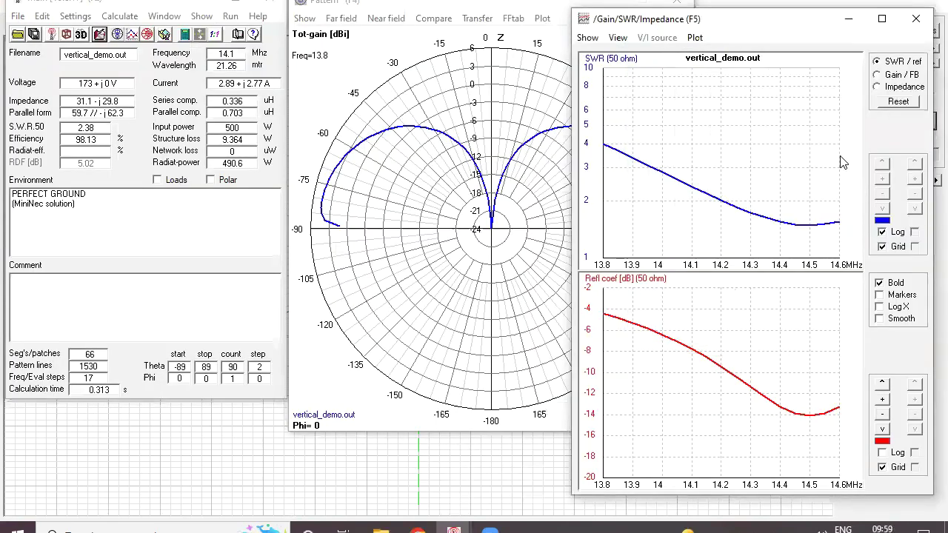
left_click(885, 87)
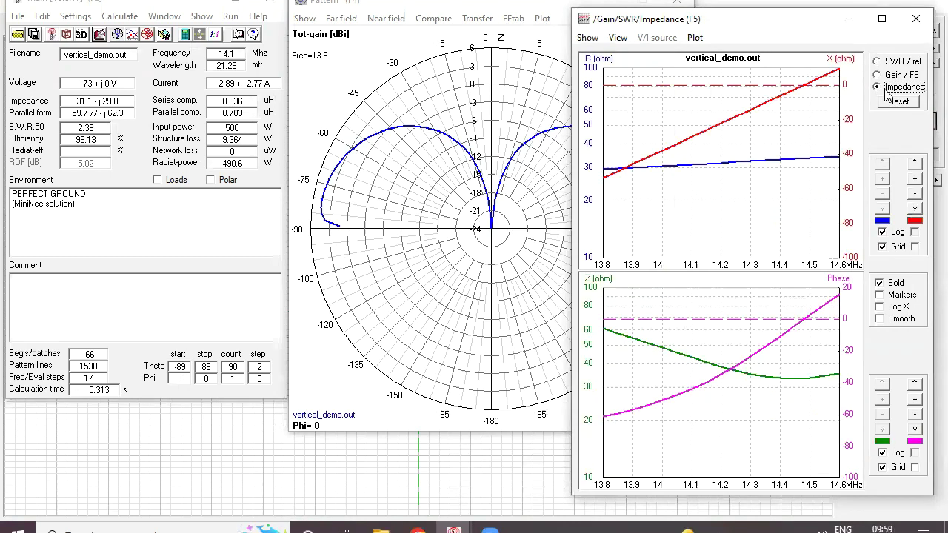
left_click(805, 89)
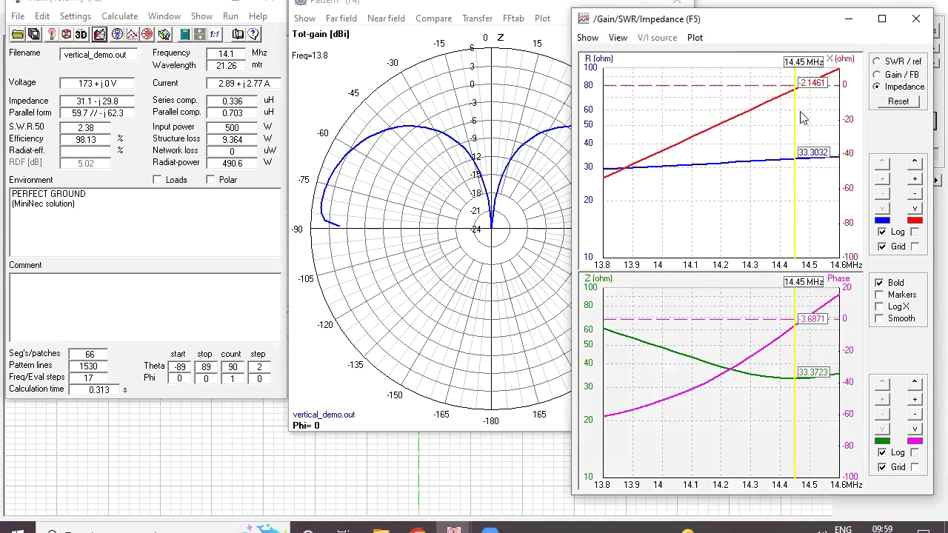
left_click(810, 119)
left_click(803, 119)
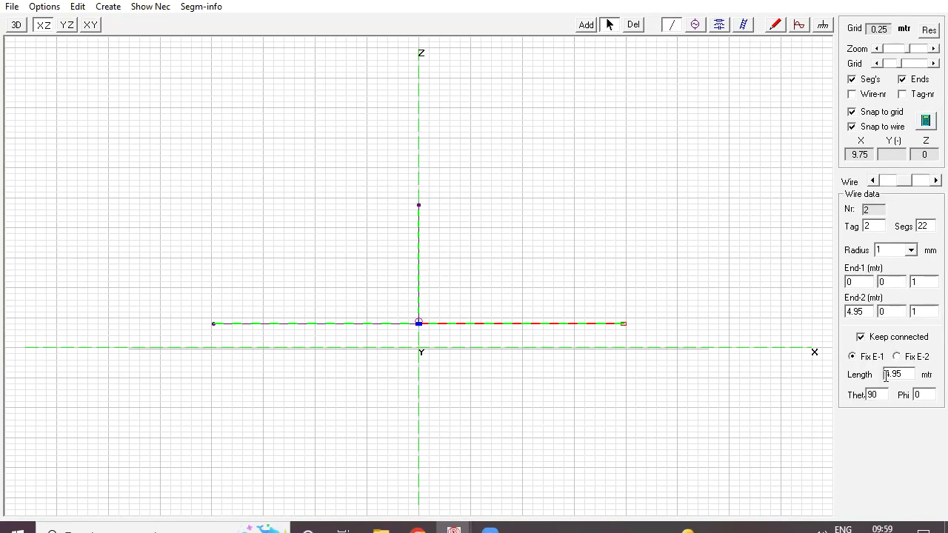
double_click(886, 376)
Set the right and left radials to 5 m each
type("5")
key("Return")
left_click(333, 324)
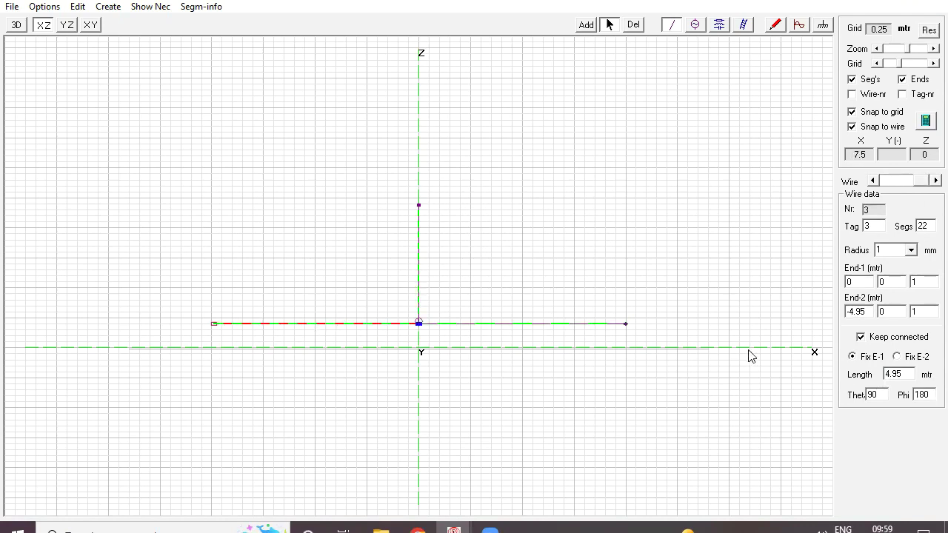
double_click(904, 373)
type("5")
key("Return")
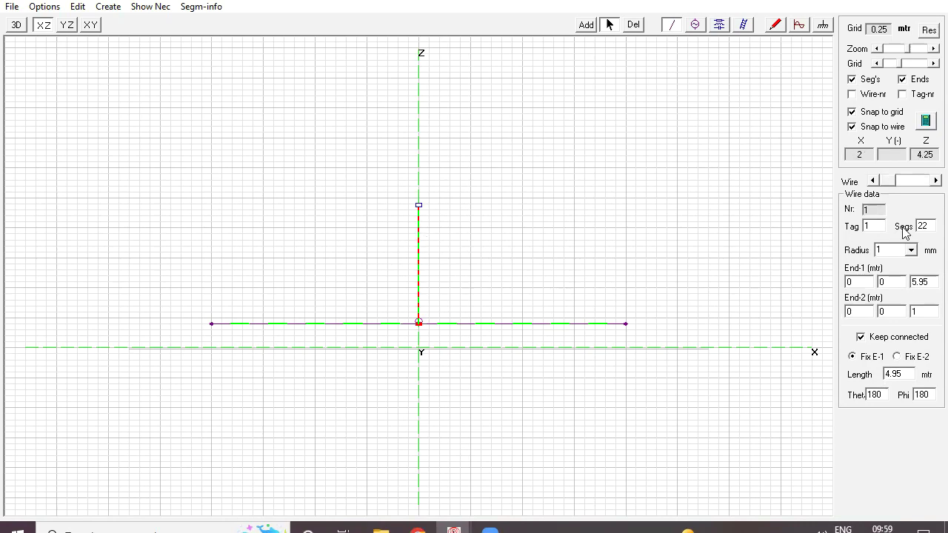
Rerun the sweep and find the SWR minimum of 1.5 at 14.35 MHz
left_click(926, 123)
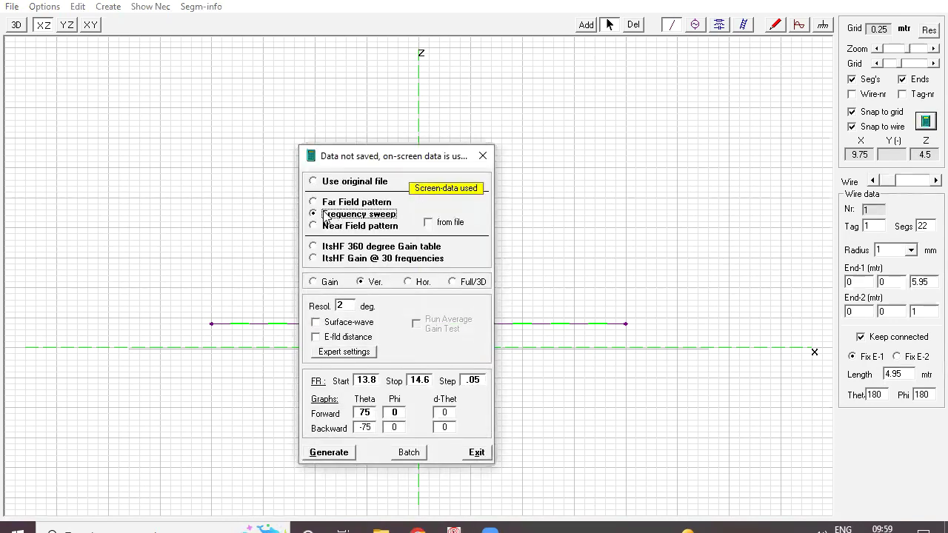
left_click(330, 453)
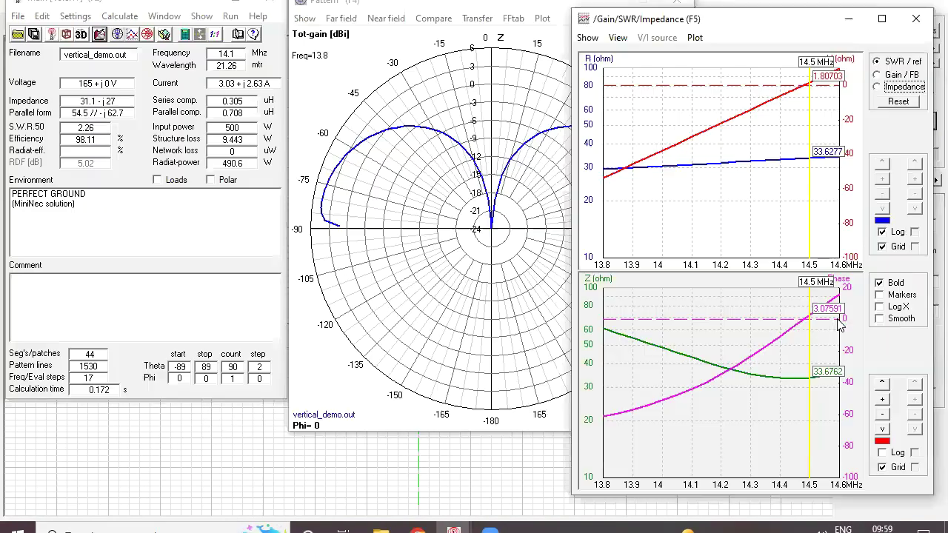
left_click(794, 245)
left_click(894, 90)
left_click(516, 468)
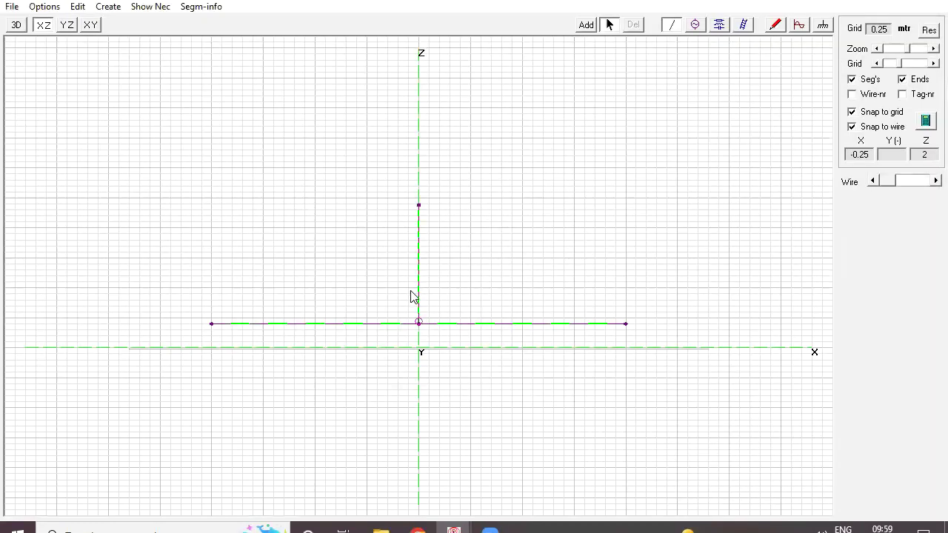
left_click(417, 280)
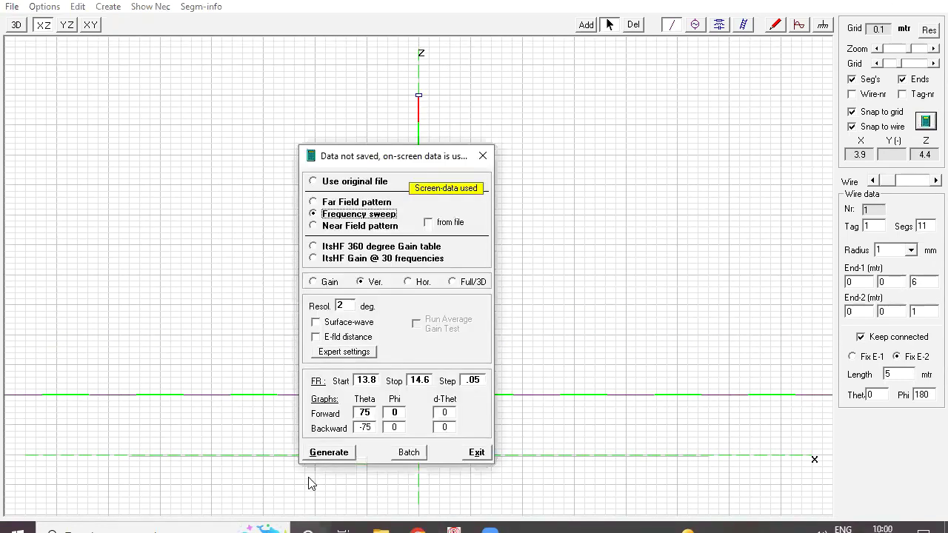
left_click(329, 452)
left_click(768, 241)
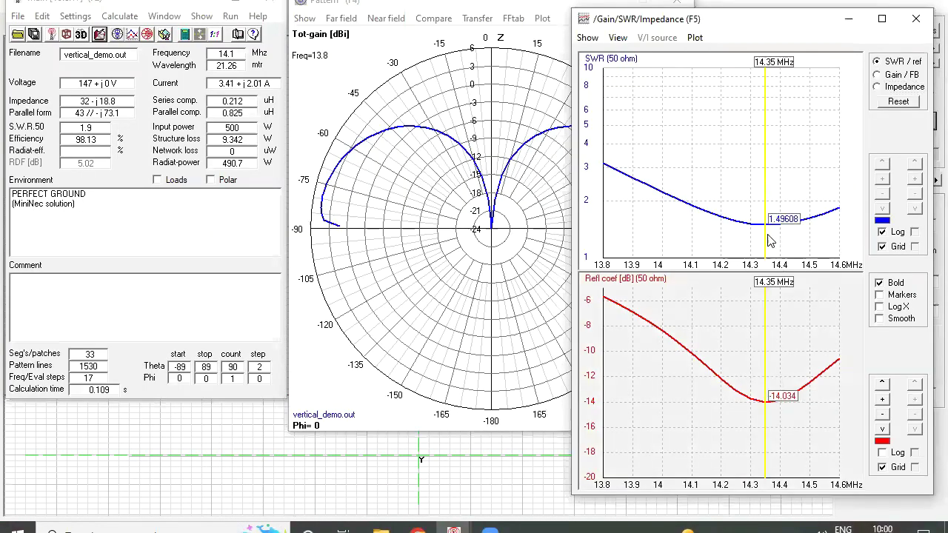
left_click(458, 485)
Extend the vertical's top to Z 6.1 and the radials to 5.1 m, then rerun the sweep
left_click(420, 239)
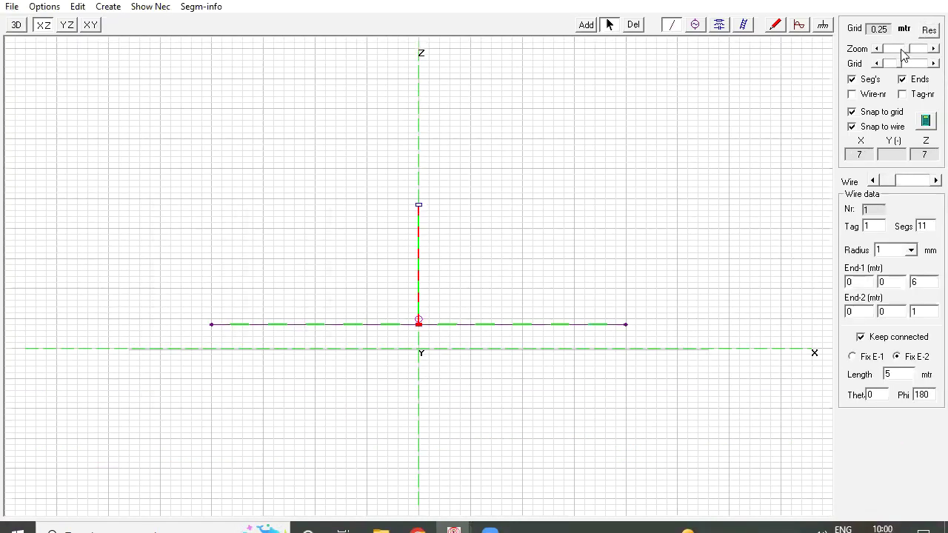
left_click(902, 50)
left_click_drag(419, 96, 417, 91)
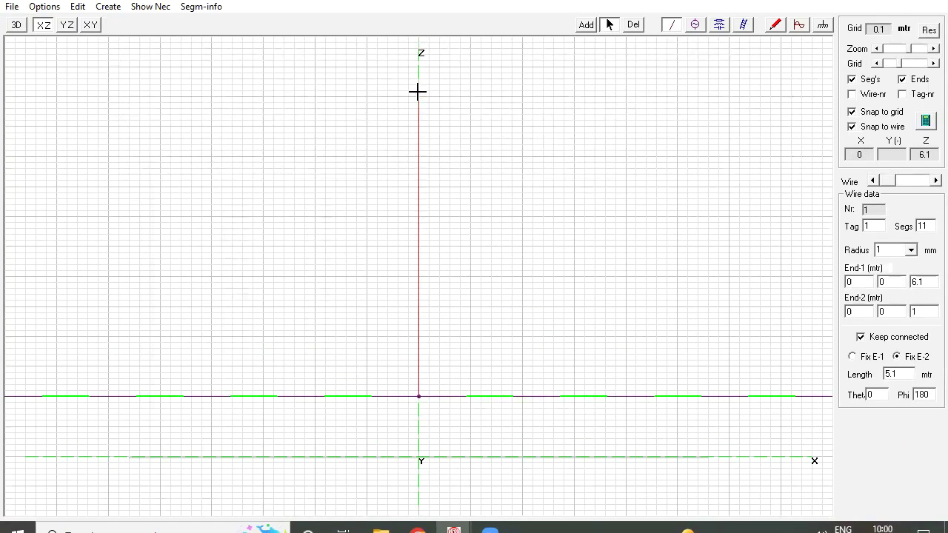
left_click(702, 406)
left_click(704, 400)
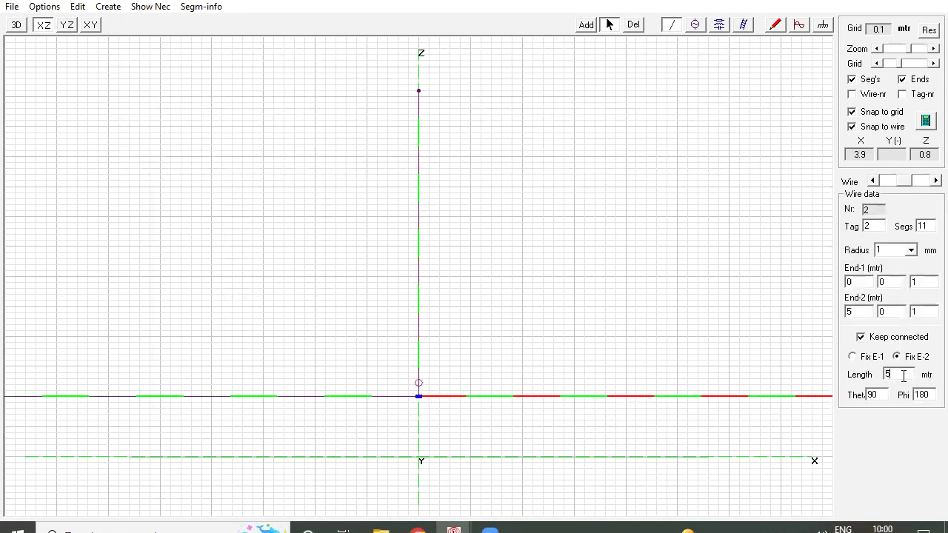
key("Return")
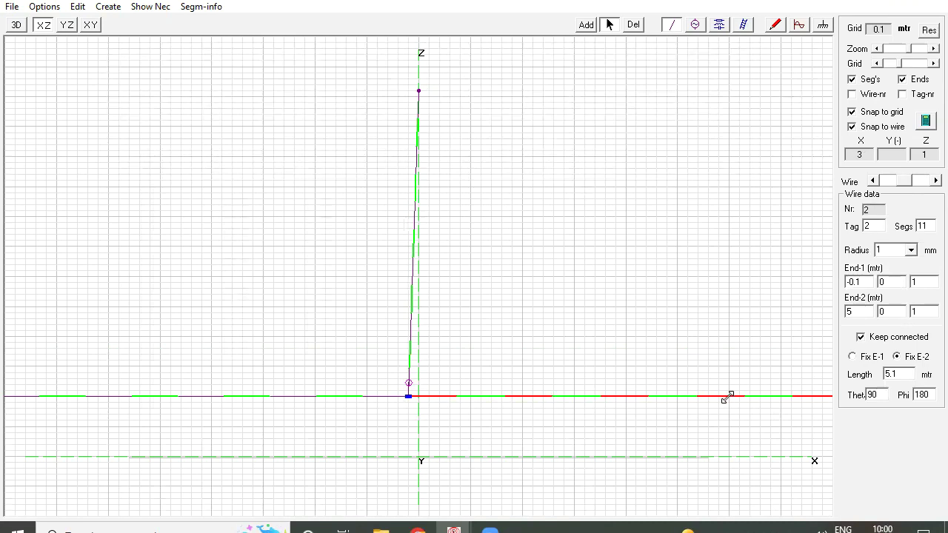
key("ctrl+z")
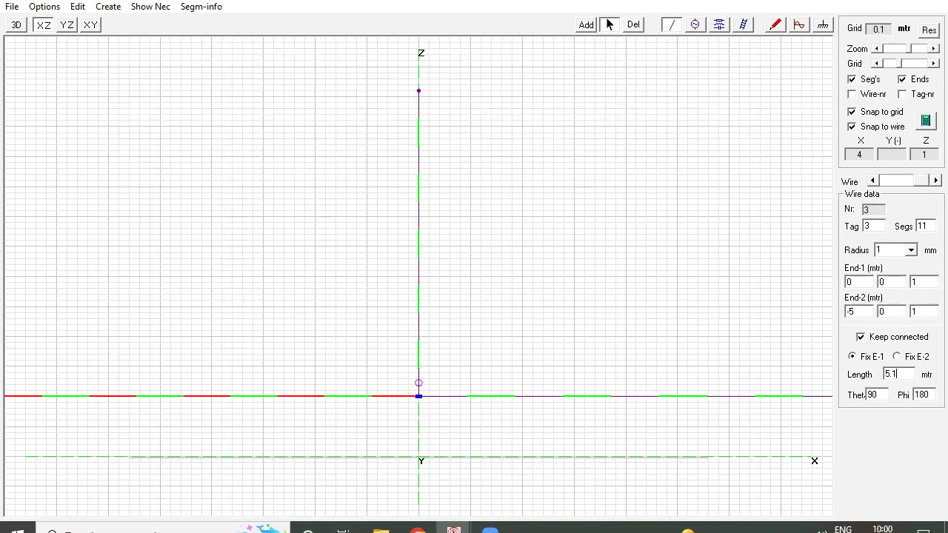
left_click(925, 120)
left_click(329, 453)
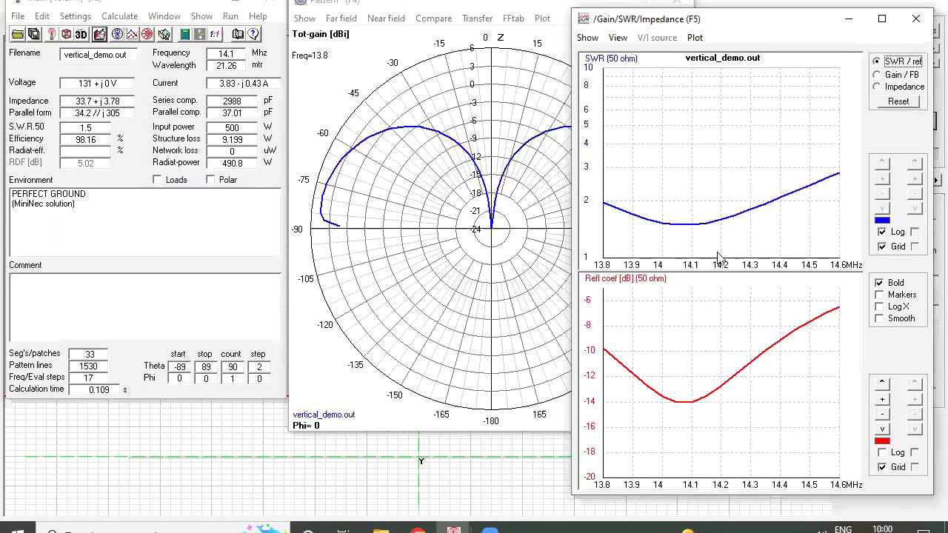
Read SWR and impedance at 14.05 and 14.1 MHz, finding resonance near 14.05 MHz
left_click(687, 252)
left_click(900, 88)
left_click(696, 194)
left_click(682, 192)
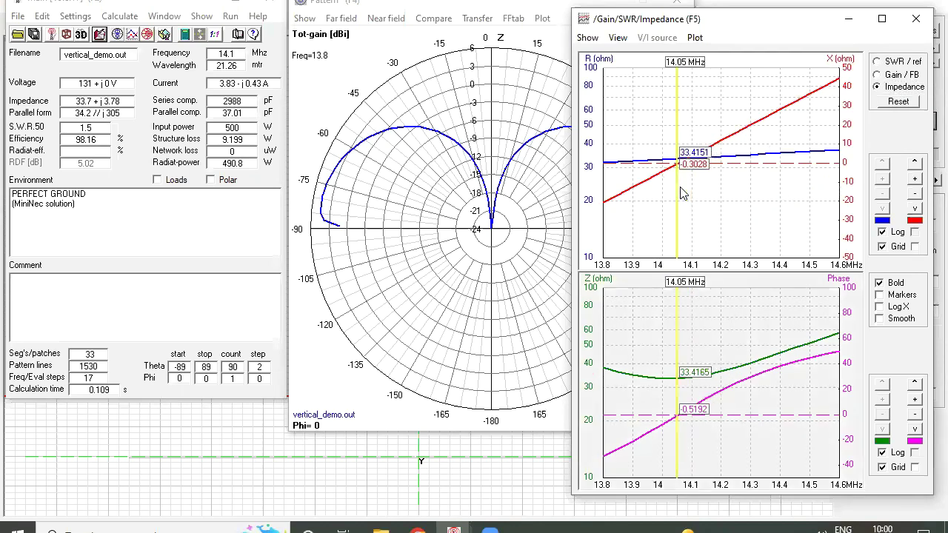
left_click(272, 490)
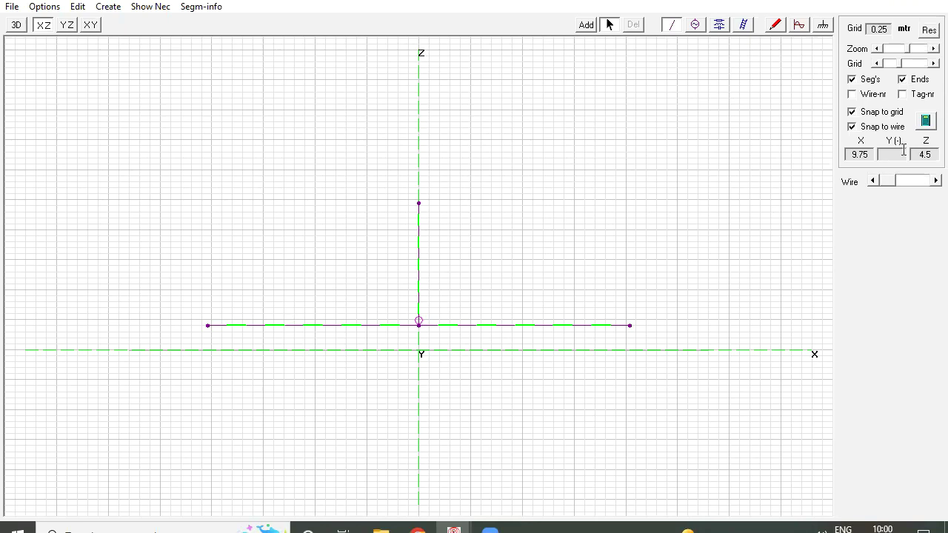
Calculate the far-field pattern, which peaks at 4.66 dBi near theta 80° at 14.1 MHz
left_click(925, 122)
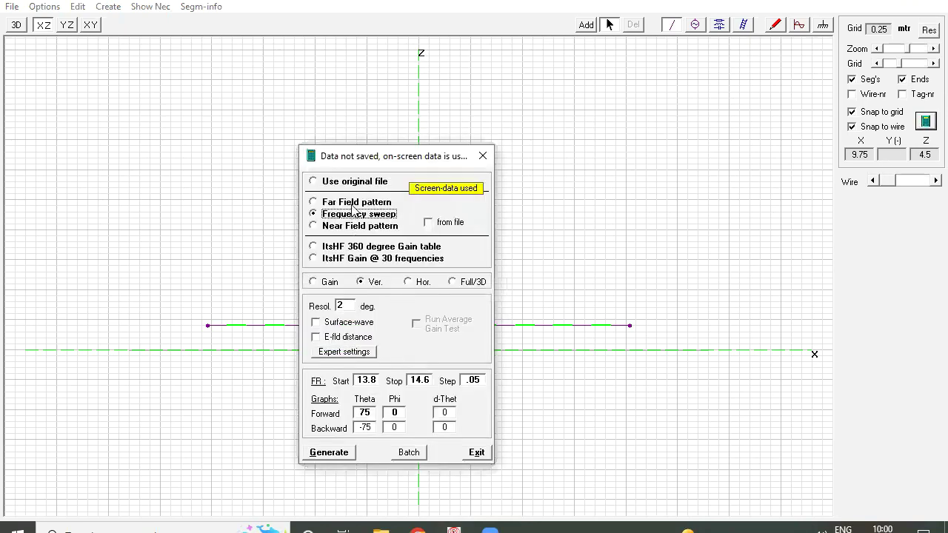
left_click(353, 205)
left_click(337, 381)
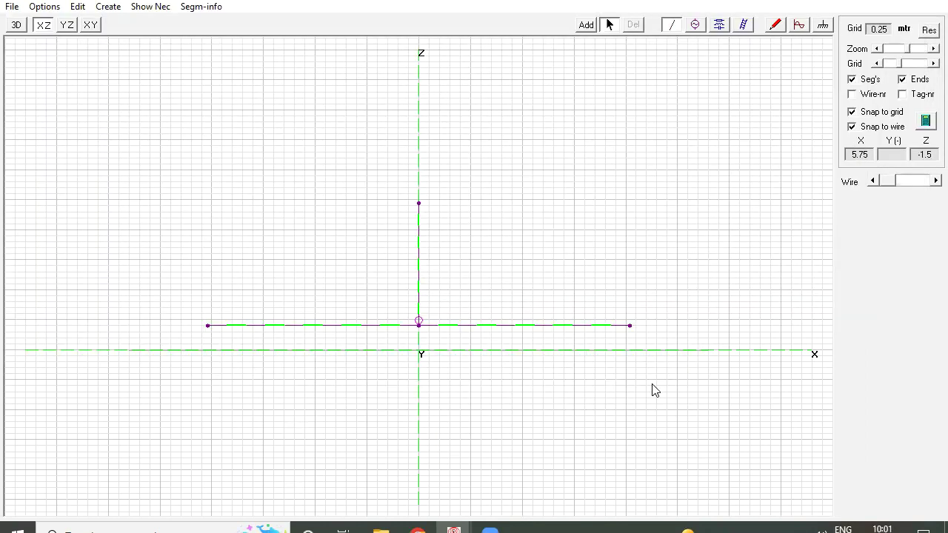
Raise all wires so the base sits at Z 5 m, rerun the sweep, and read 21.2 Ω at 14.1 MHz
left_click_drag(681, 388, 38, 133)
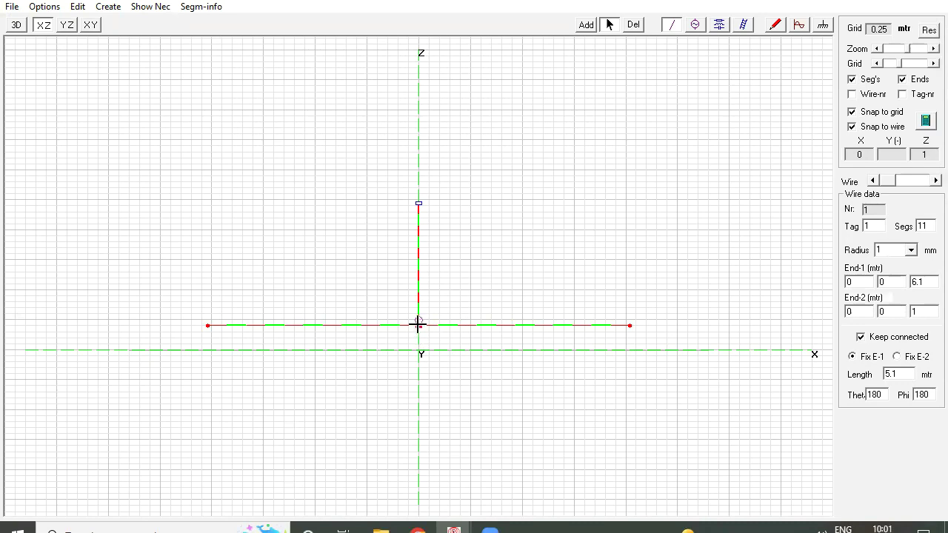
left_click_drag(419, 324, 418, 230)
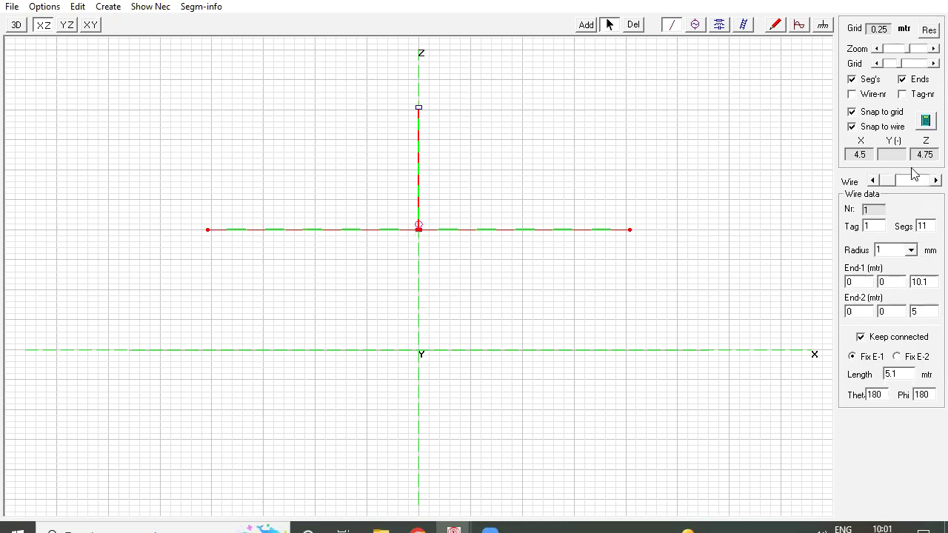
left_click(925, 121)
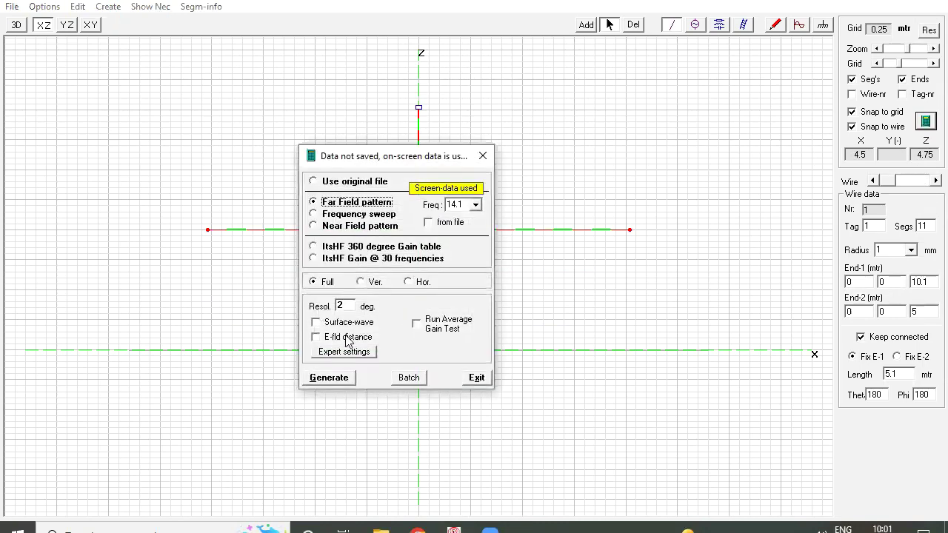
left_click(359, 214)
key("Return")
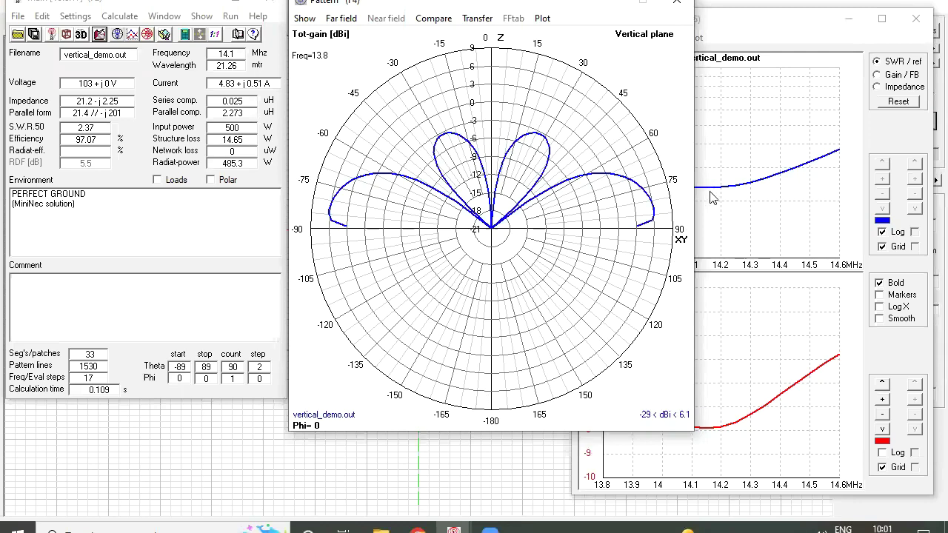
left_click(711, 196)
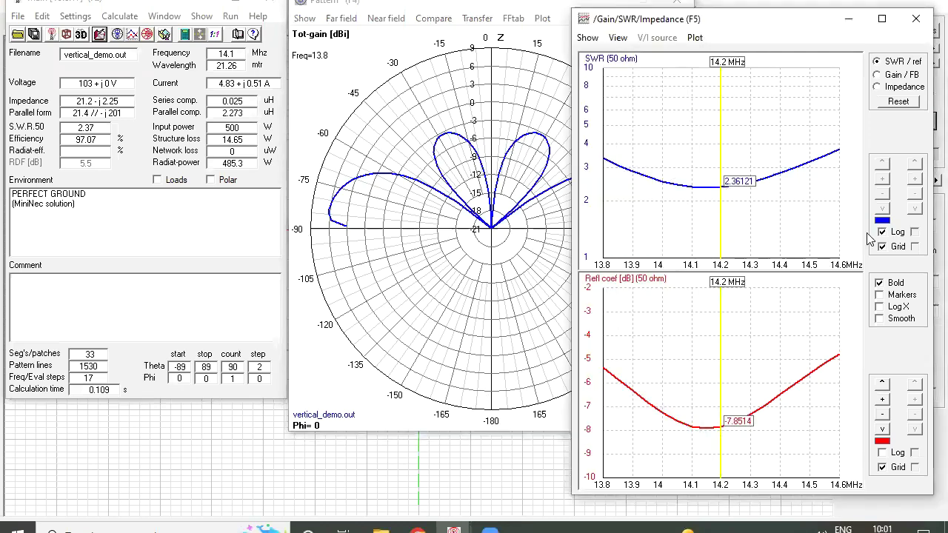
left_click(913, 89)
left_click(701, 229)
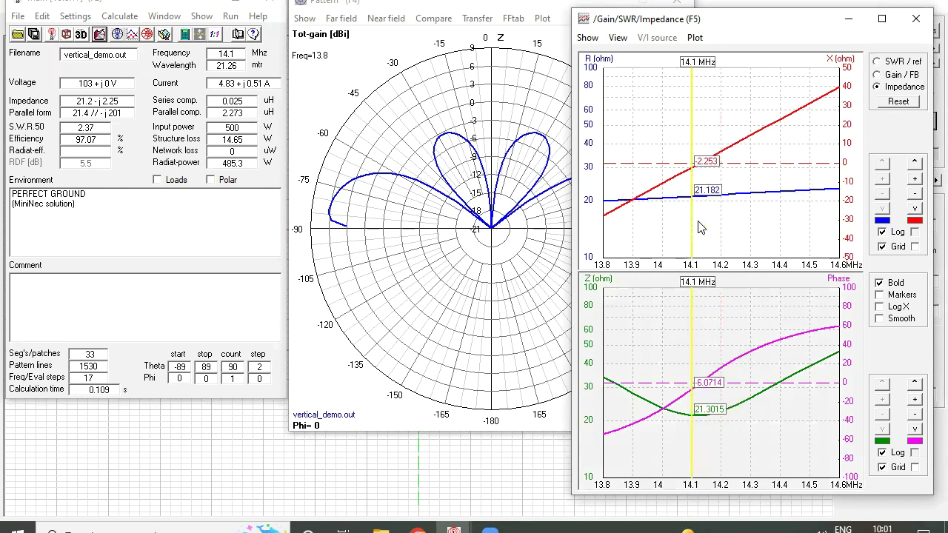
left_click(704, 230)
left_click(698, 232)
Set the ground to free space, rerun the sweep and read the 14.1 MHz impedance
key("F7")
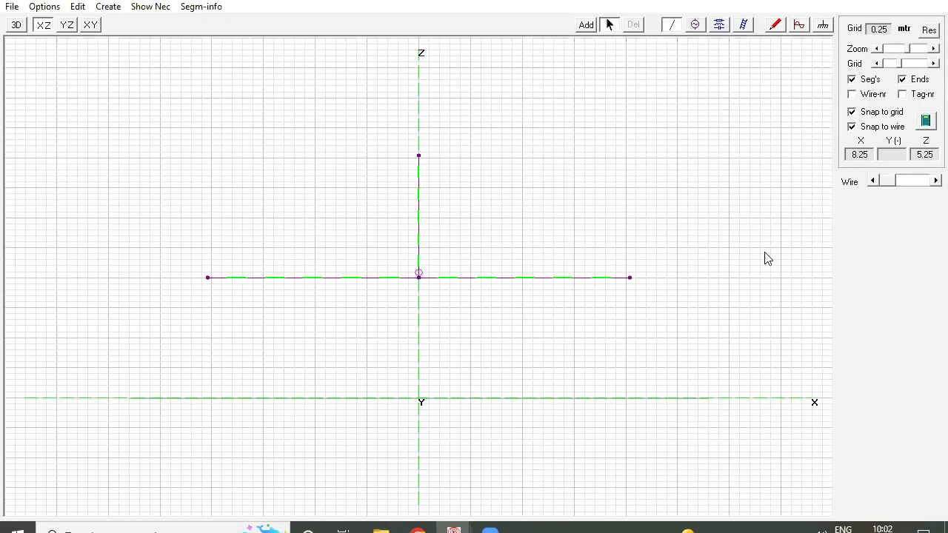
left_click(823, 26)
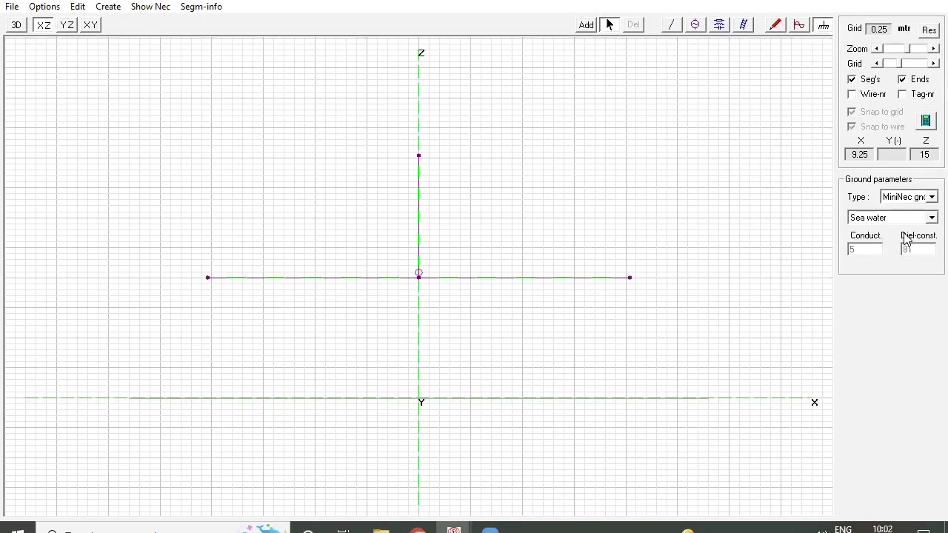
left_click(929, 196)
left_click(900, 208)
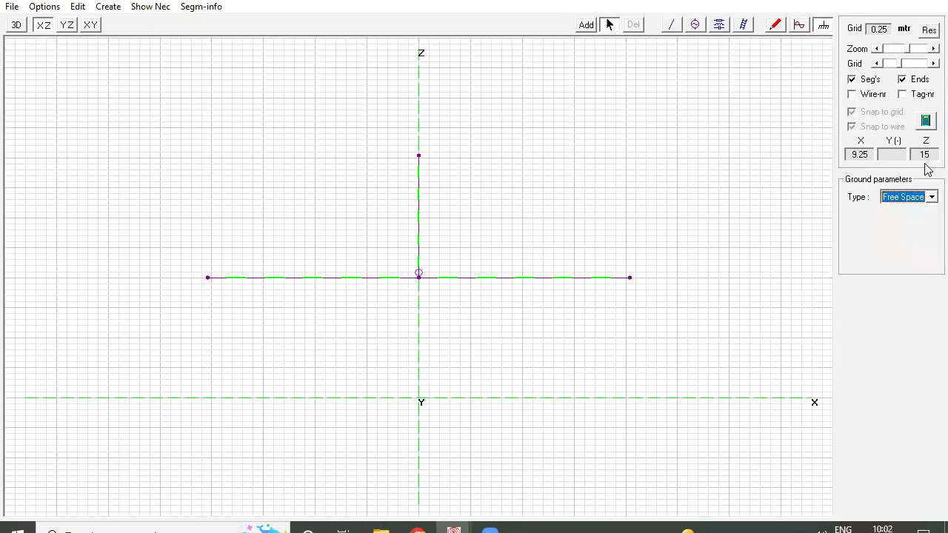
left_click(926, 121)
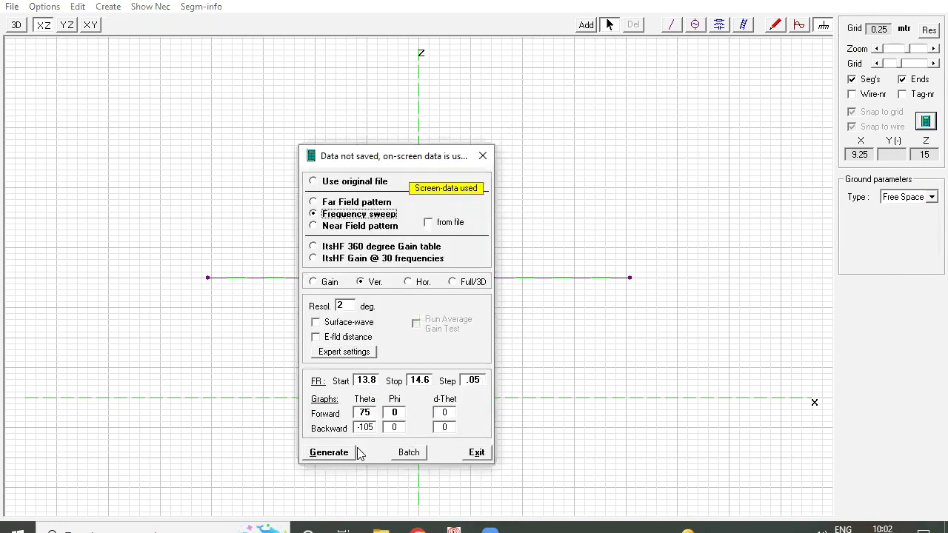
left_click(332, 453)
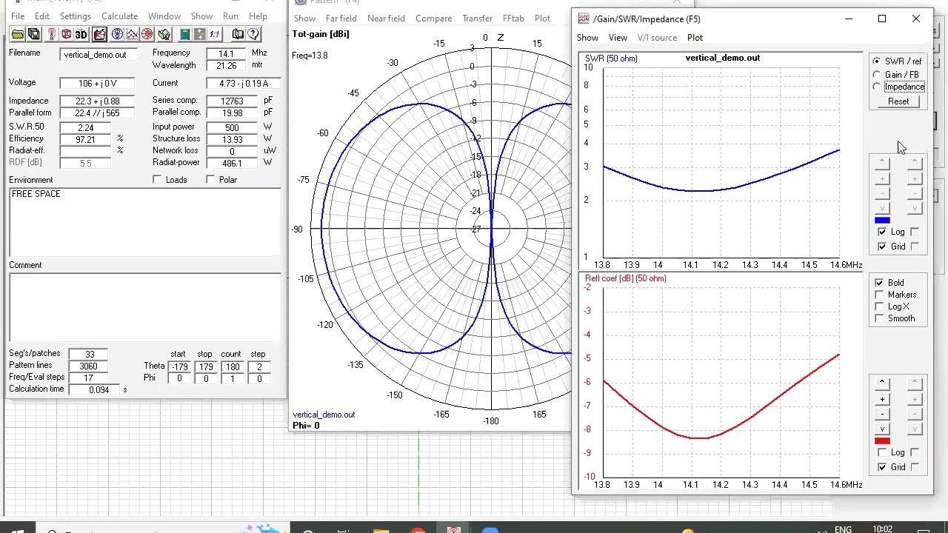
left_click(905, 86)
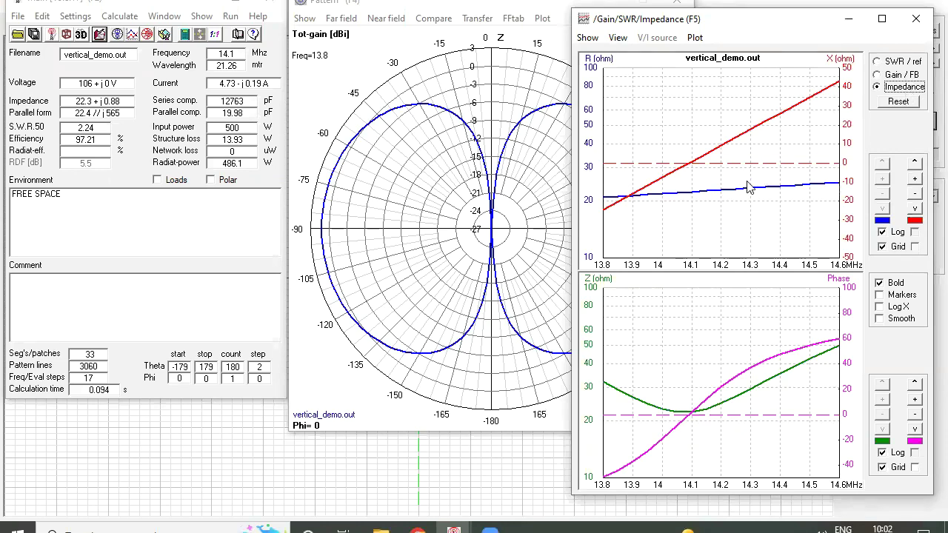
left_click(693, 206)
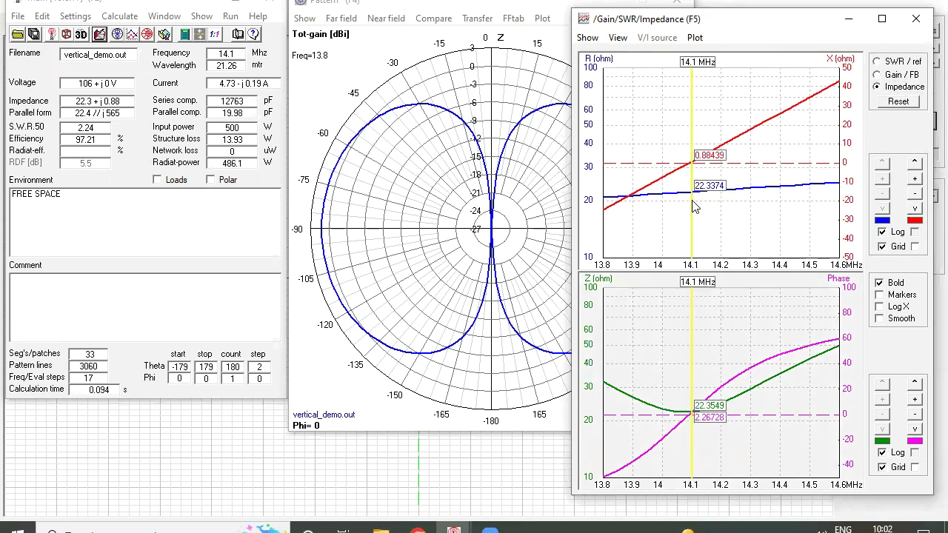
Move the vertical and both radials down to a 1.25 m base, re-sweep and show impedance curves
left_click(528, 444)
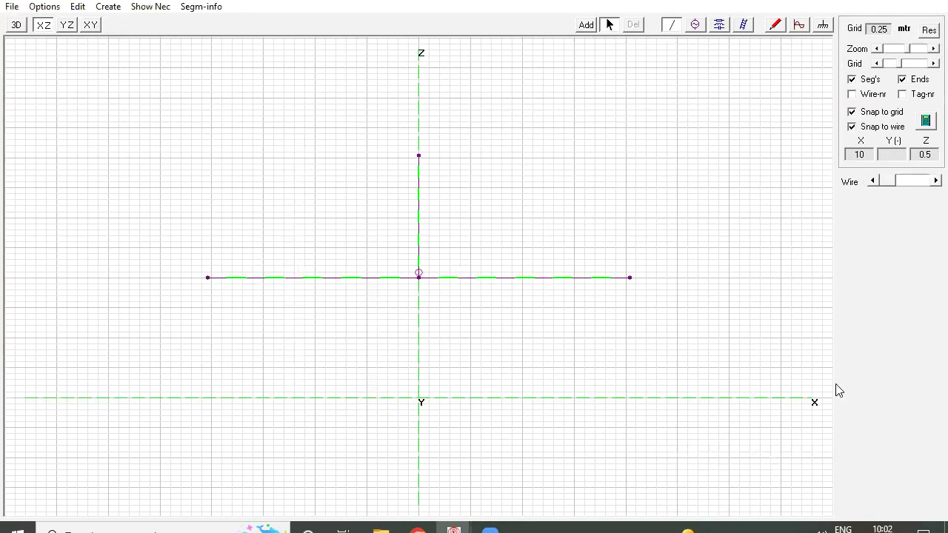
left_click_drag(35, 181, 95, 89)
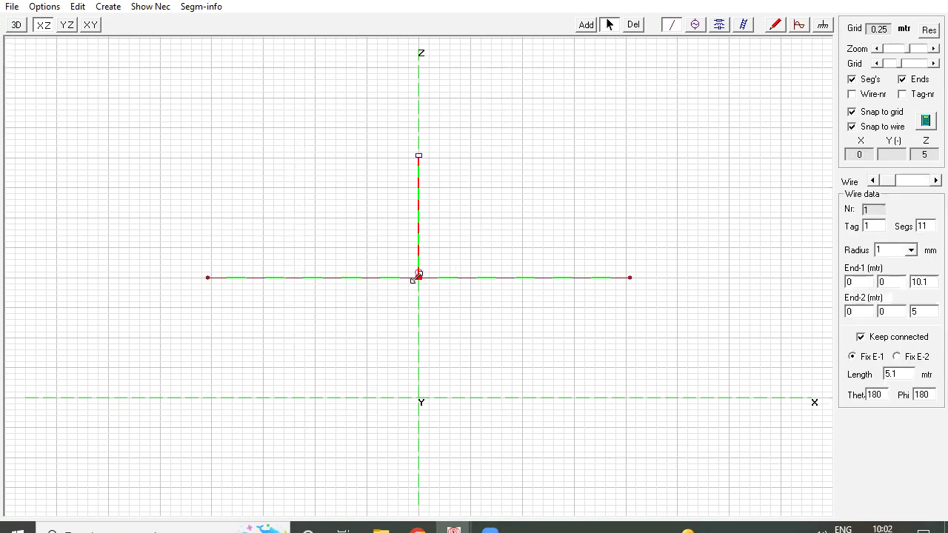
left_click_drag(416, 277, 416, 366)
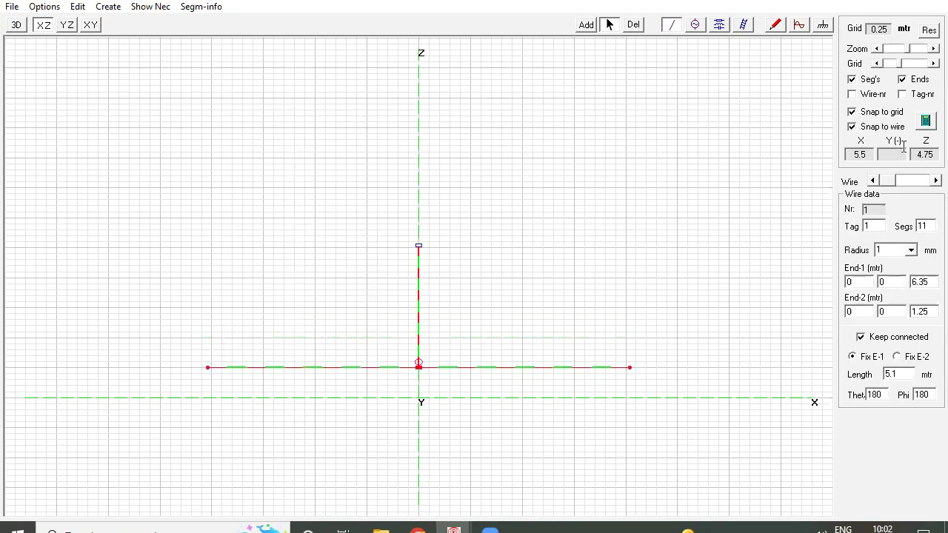
left_click(926, 123)
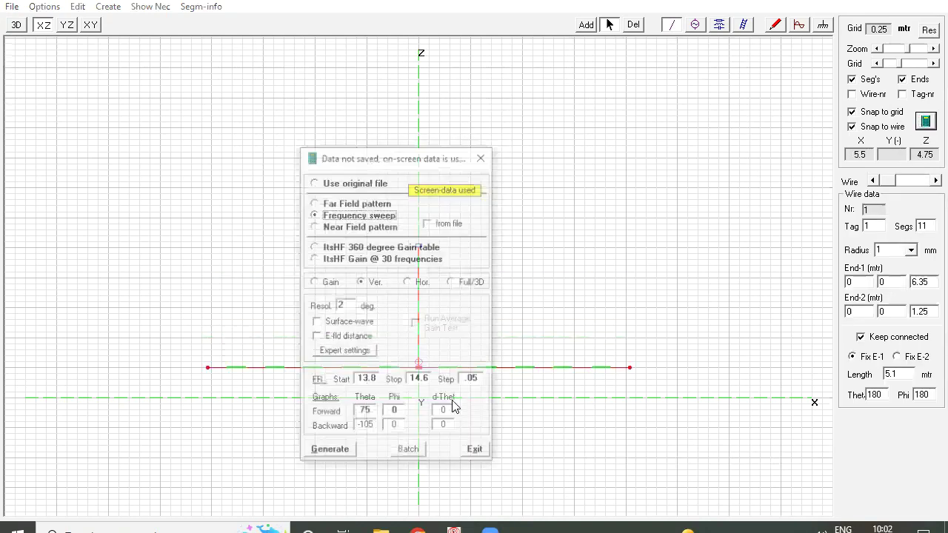
left_click(327, 451)
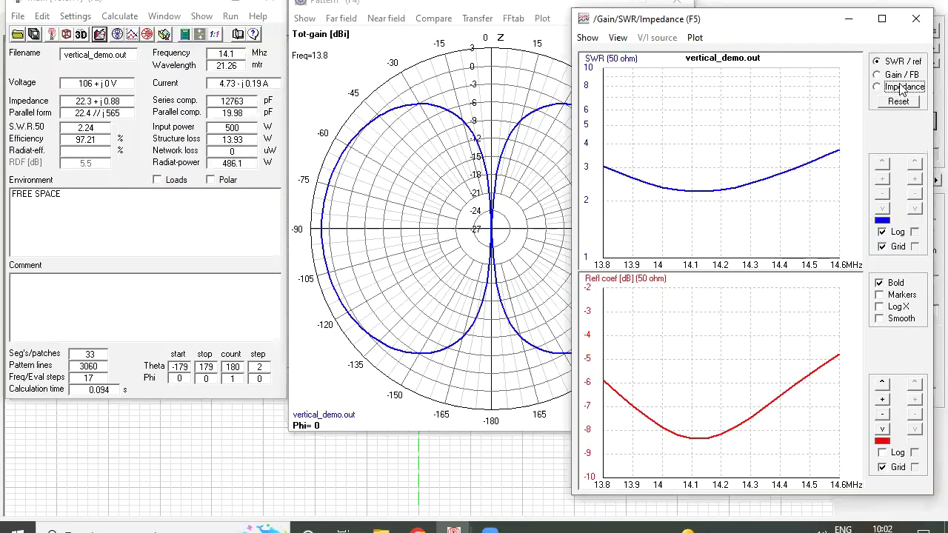
left_click(901, 87)
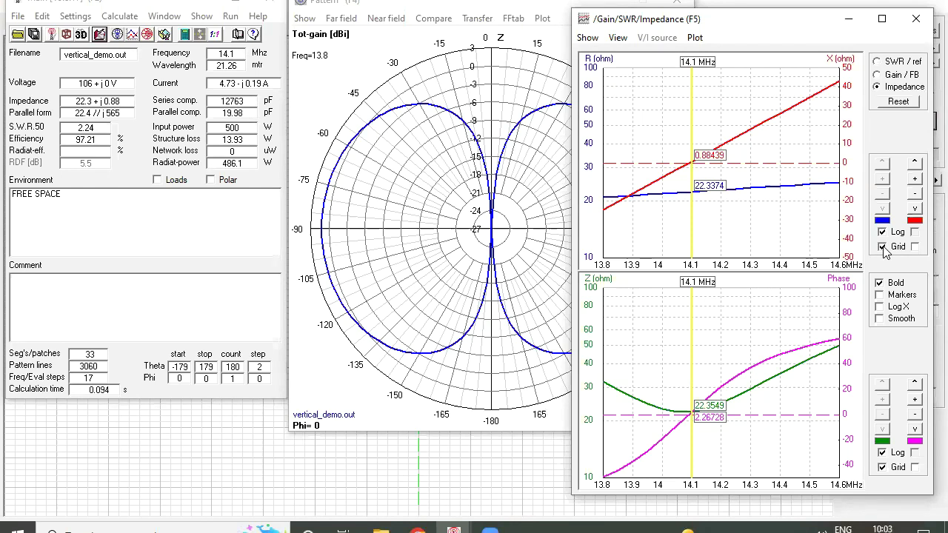
Switch to MiniNec ground with Average quality, recompute and read the 14.1 MHz impedance
left_click(558, 492)
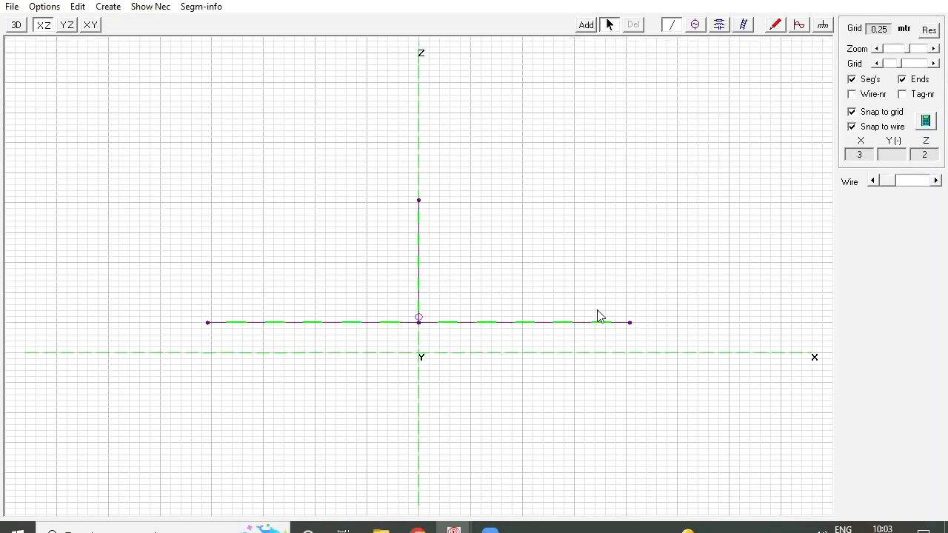
left_click(822, 25)
left_click(926, 197)
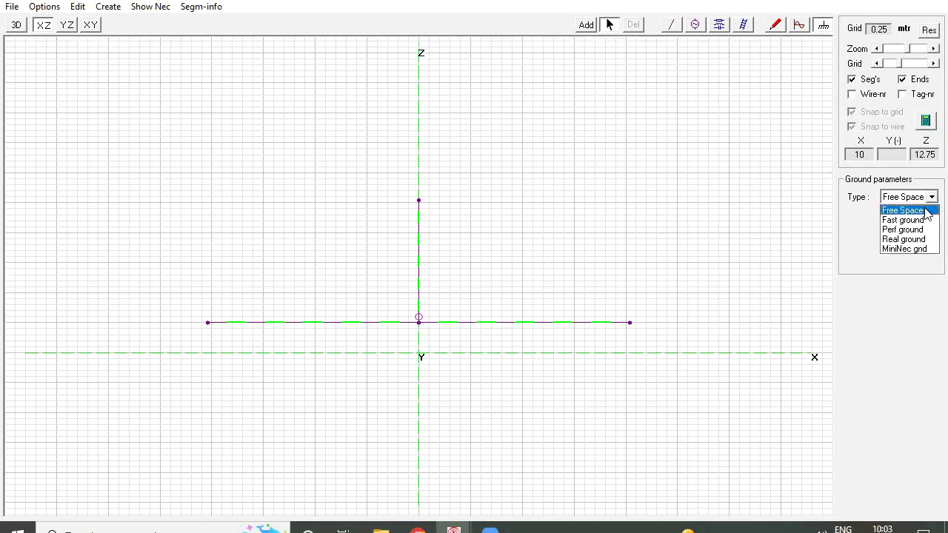
left_click(924, 249)
left_click(930, 217)
left_click(902, 227)
left_click(925, 121)
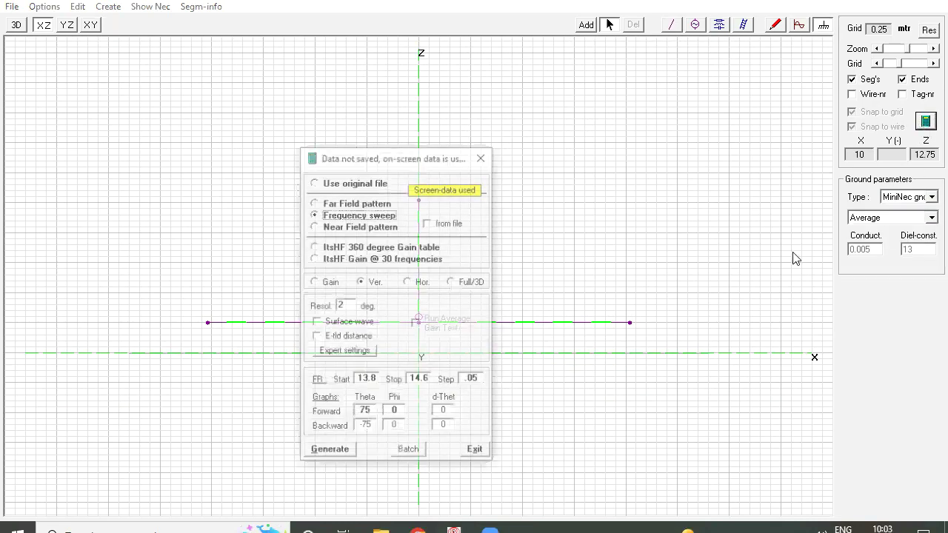
key("Return")
left_click(889, 92)
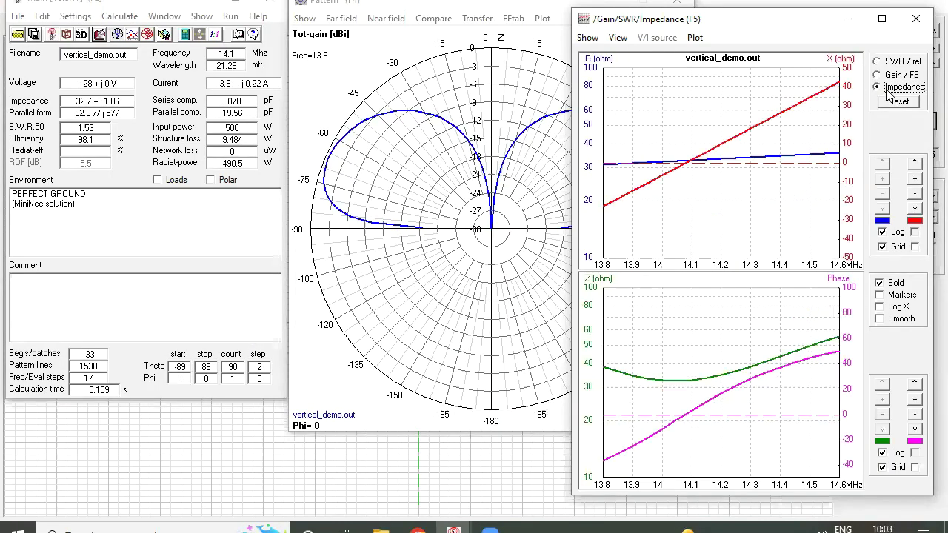
left_click(691, 252)
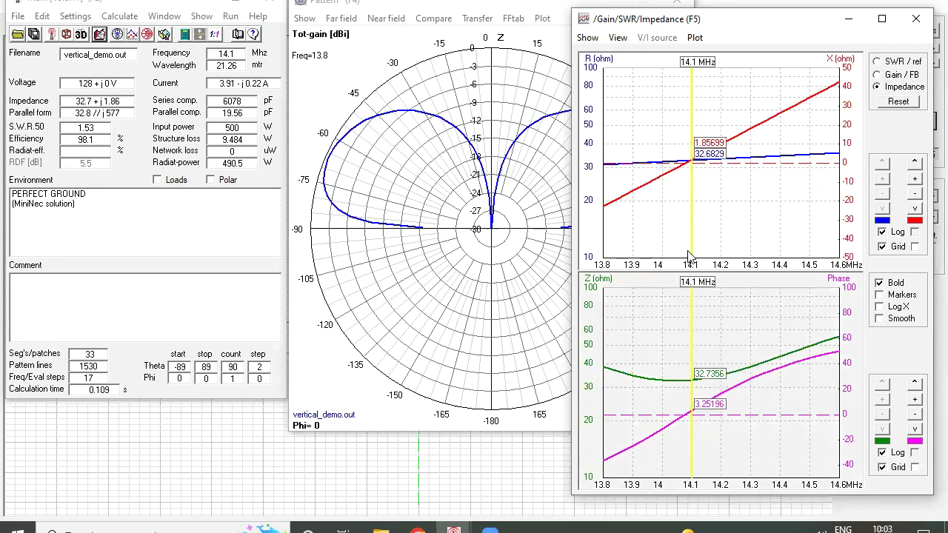
Change the ground to Sea water and rerun the sweep to view the impedance graphs
left_click(510, 488)
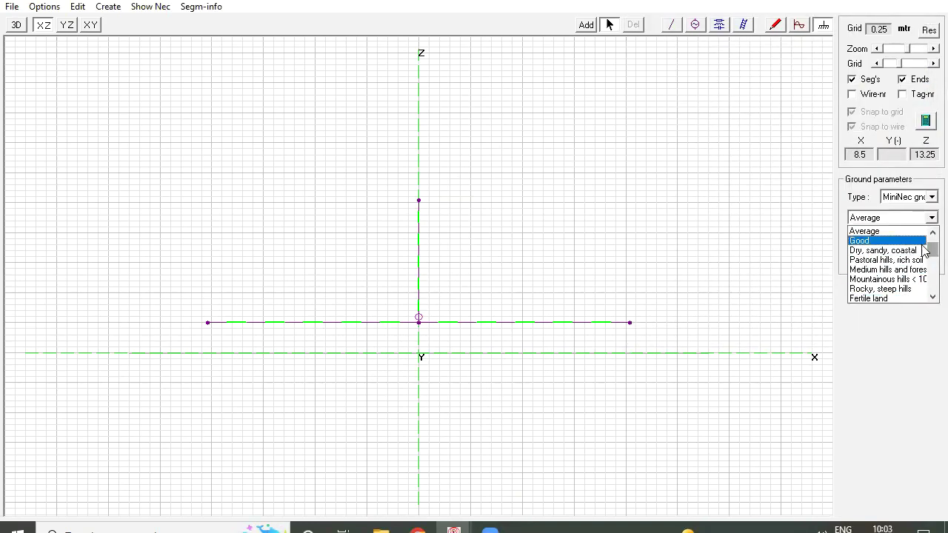
left_click_drag(925, 252, 928, 276)
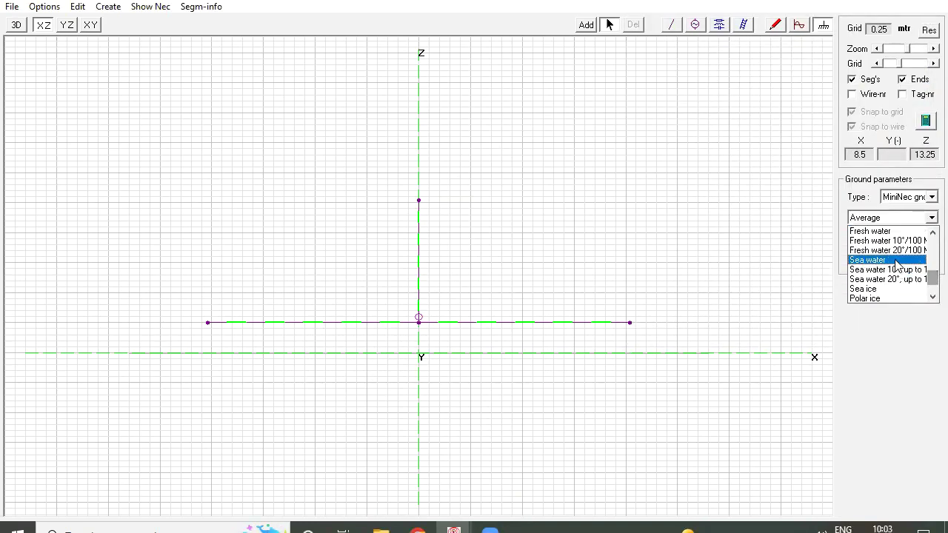
left_click(907, 260)
left_click(924, 121)
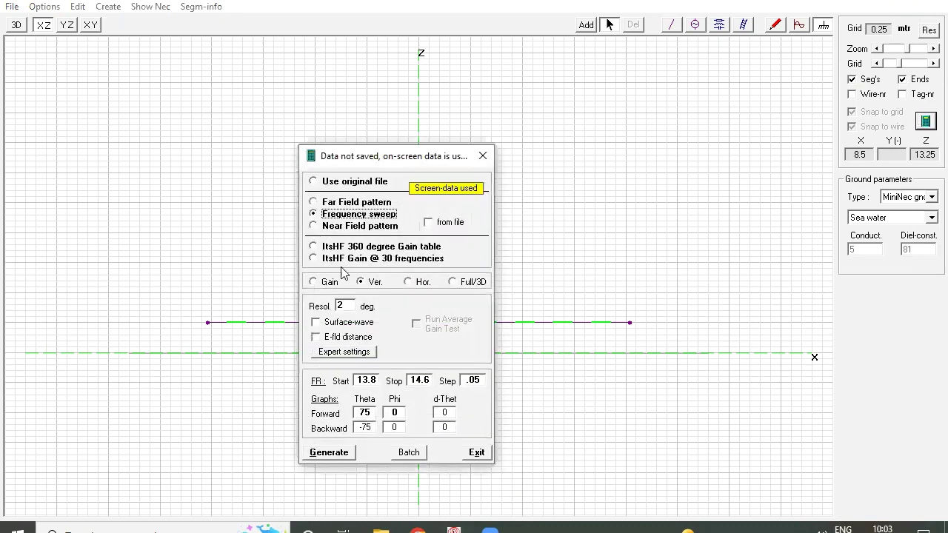
left_click(342, 454)
left_click(670, 380)
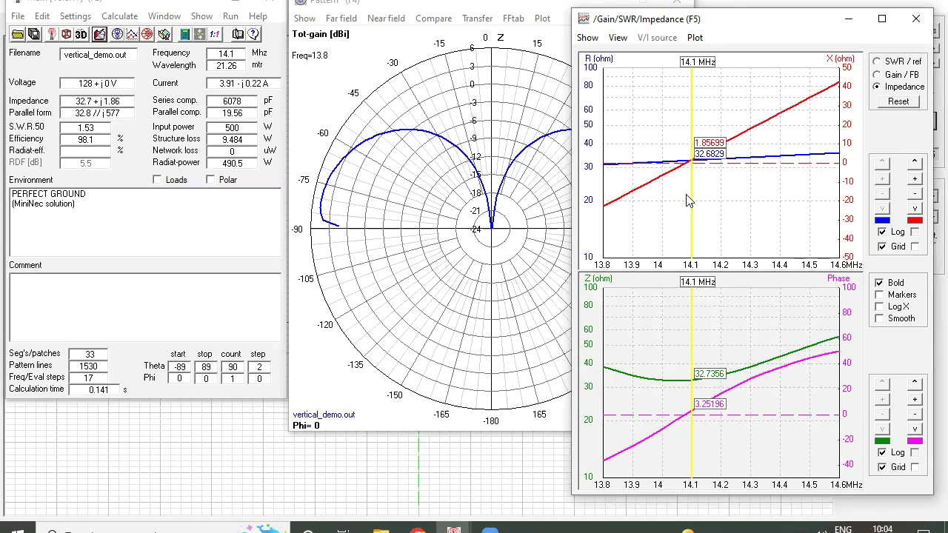
Select the vertical and both radials and lower the whole antenna by 0.75 m
left_click(390, 479)
left_click_drag(651, 339, 155, 169)
left_click_drag(415, 332, 415, 338)
Sweep and read the SWR and impedance at 14 MHz, then raise the base back to 1.25 m
key("F7")
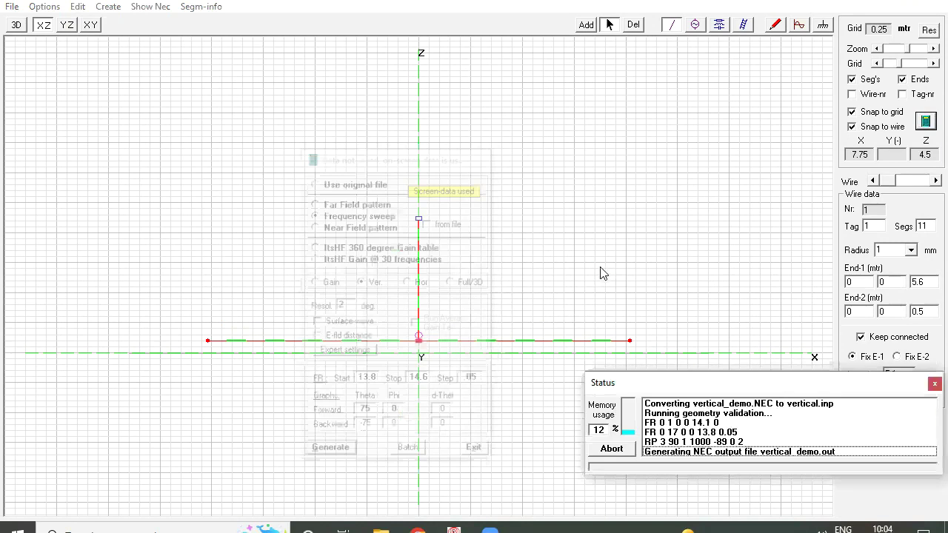
left_click(349, 453)
left_click(667, 231)
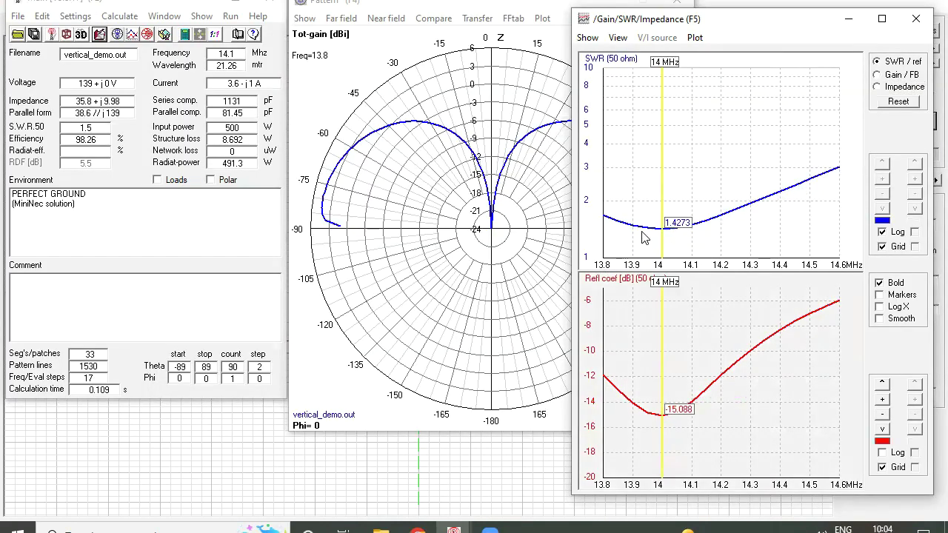
left_click(903, 89)
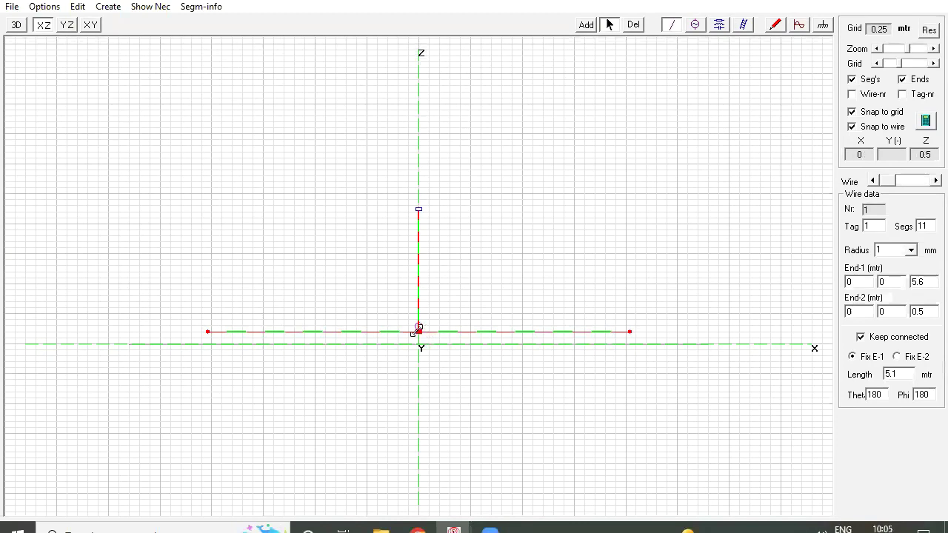
mouse_move(417, 330)
left_mouse_down()
mouse_move(419, 295)
mouse_move(415, 313)
left_mouse_up()
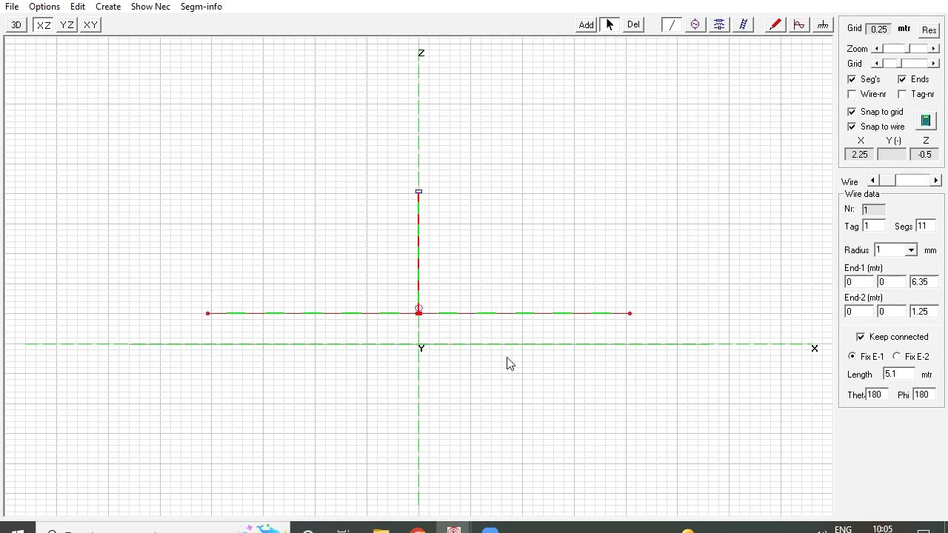
left_click(279, 326)
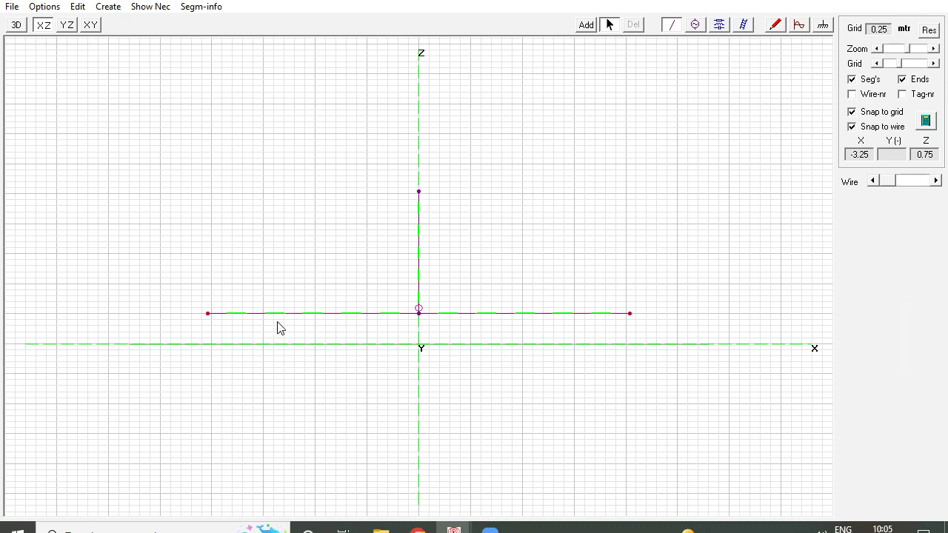
left_click(277, 316)
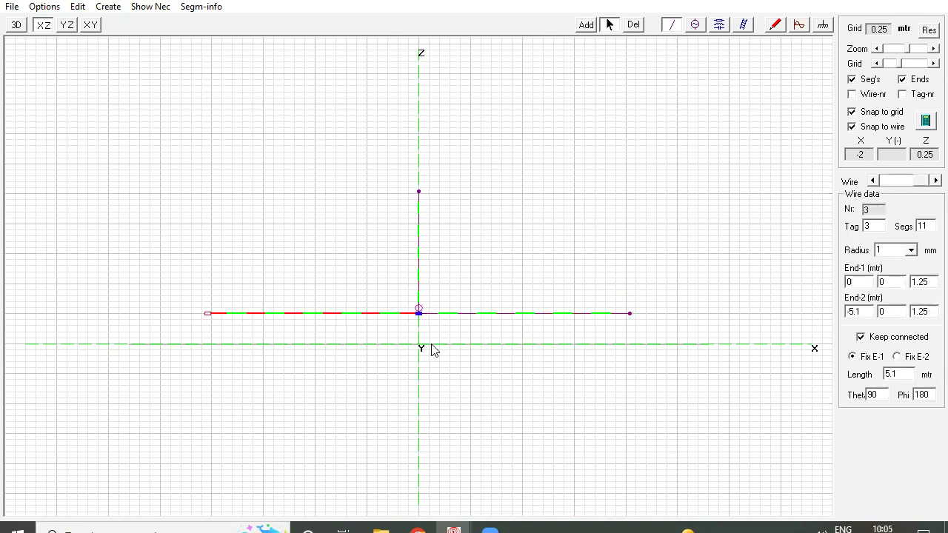
left_click(468, 315)
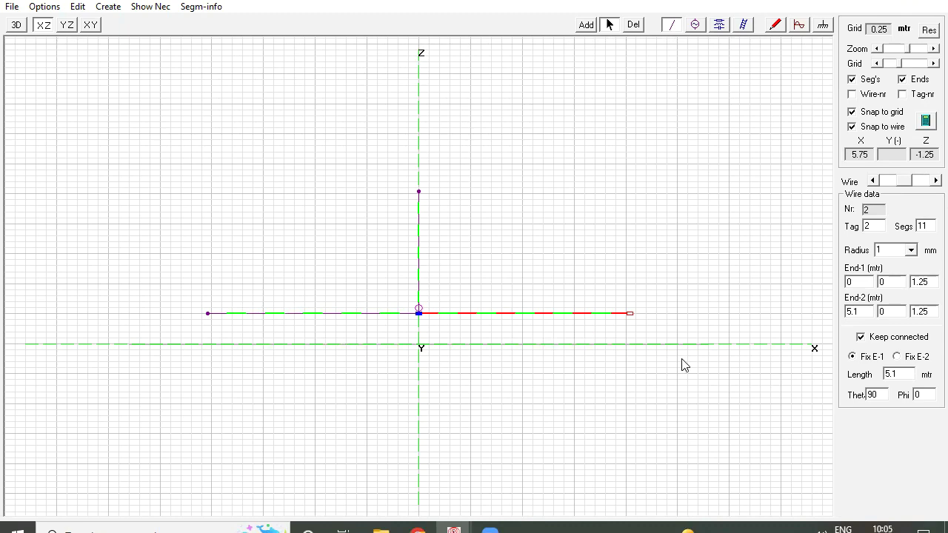
left_click(517, 330)
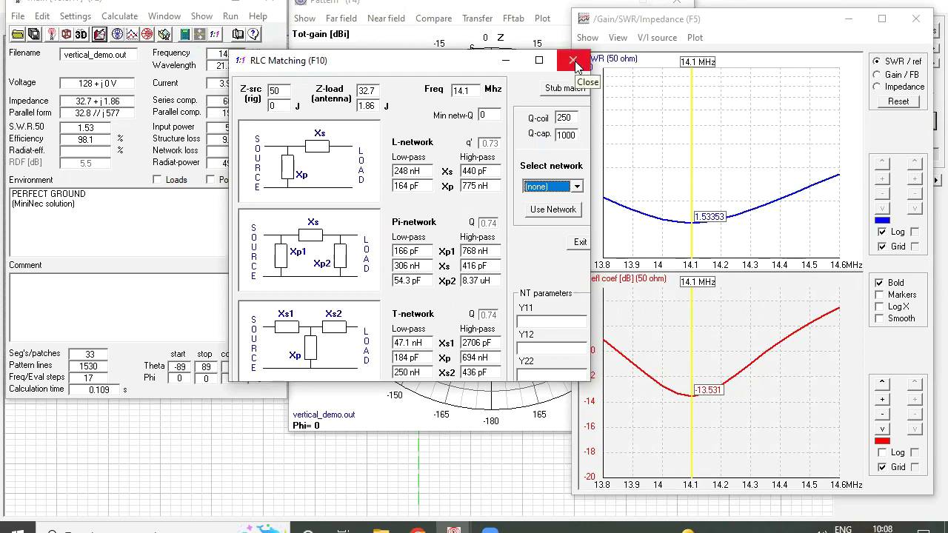
left_click(574, 62)
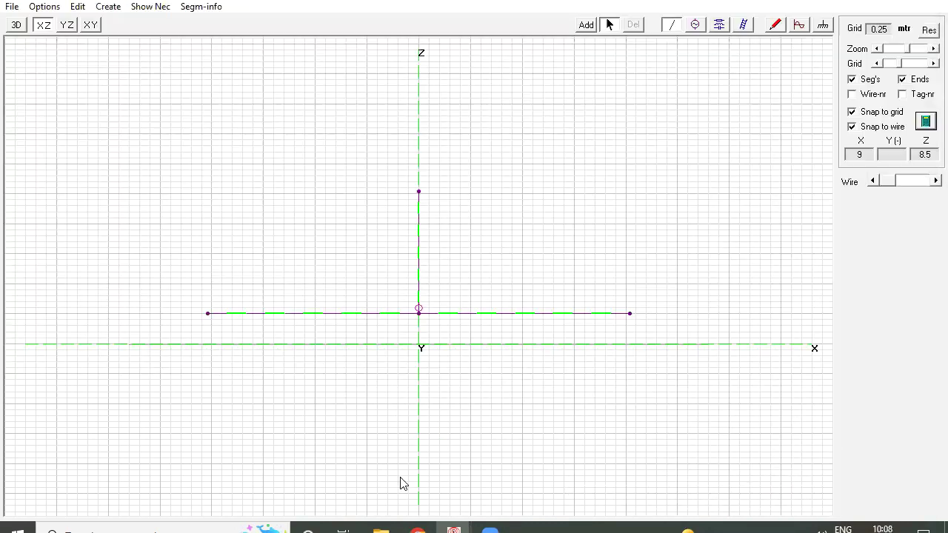
left_click(404, 482)
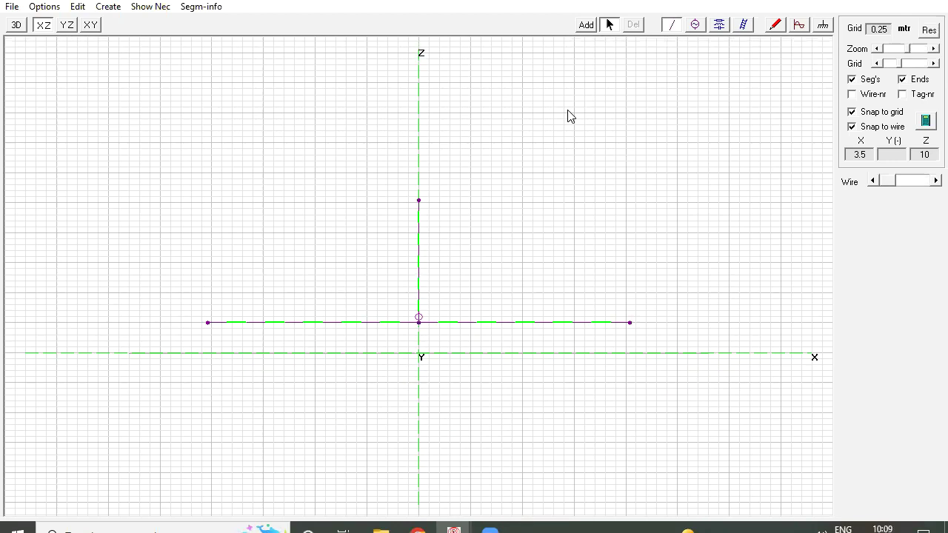
Save the 1.25 m-base vertical with two radials via File > Save
left_click(12, 7)
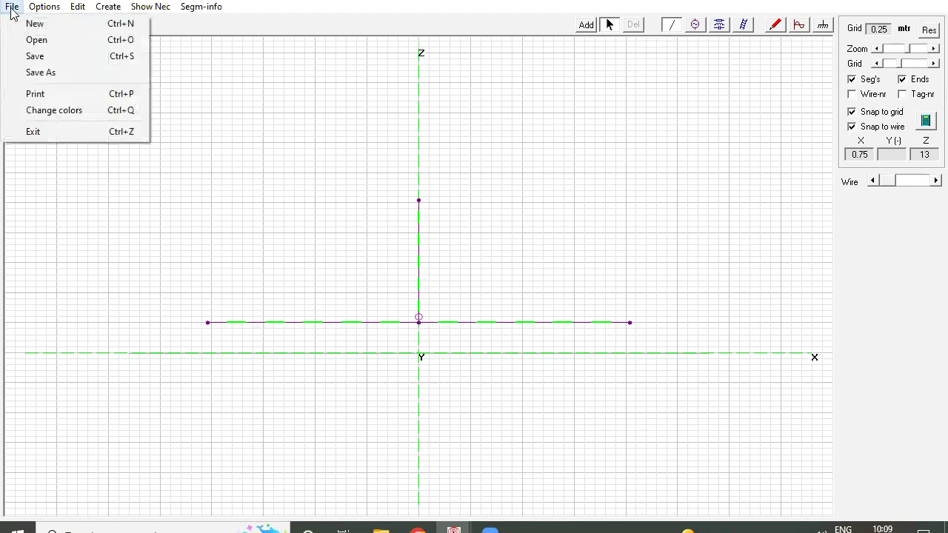
left_click(27, 62)
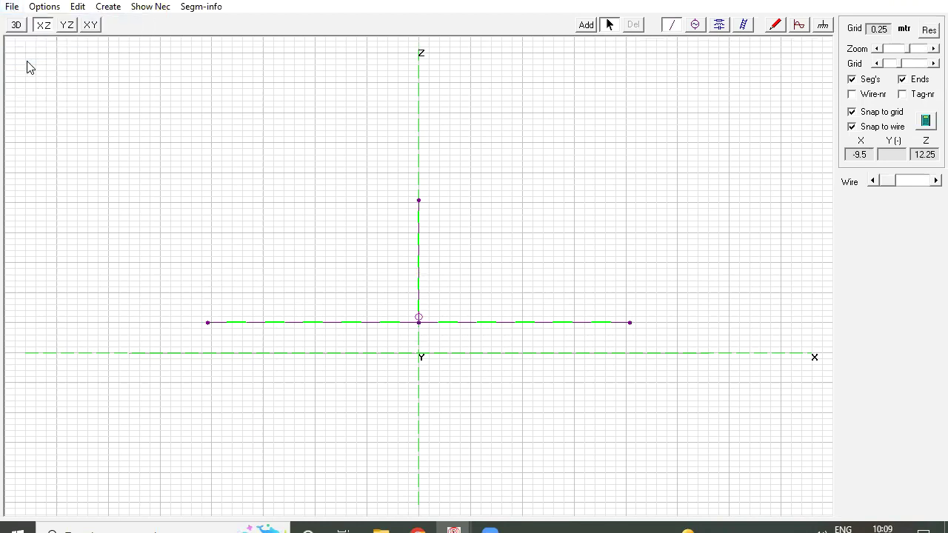